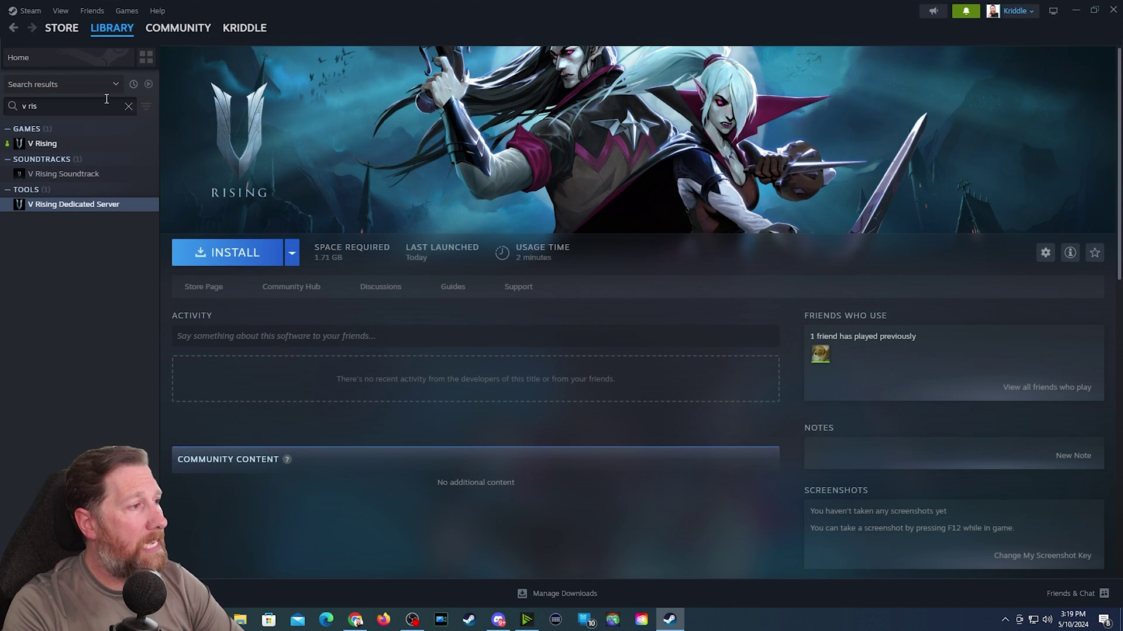
- Search the Steam library for 'v risin' to find the dedicated server
{"action": "left_click", "coordinate": [128, 106]}
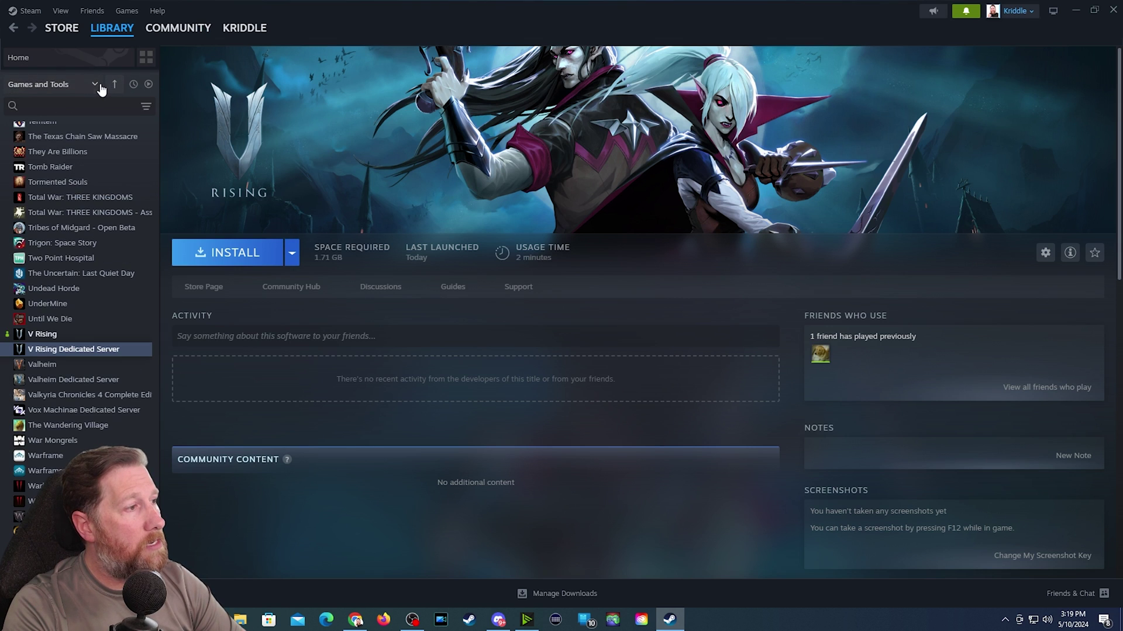
{"action": "left_click", "coordinate": [100, 85]}
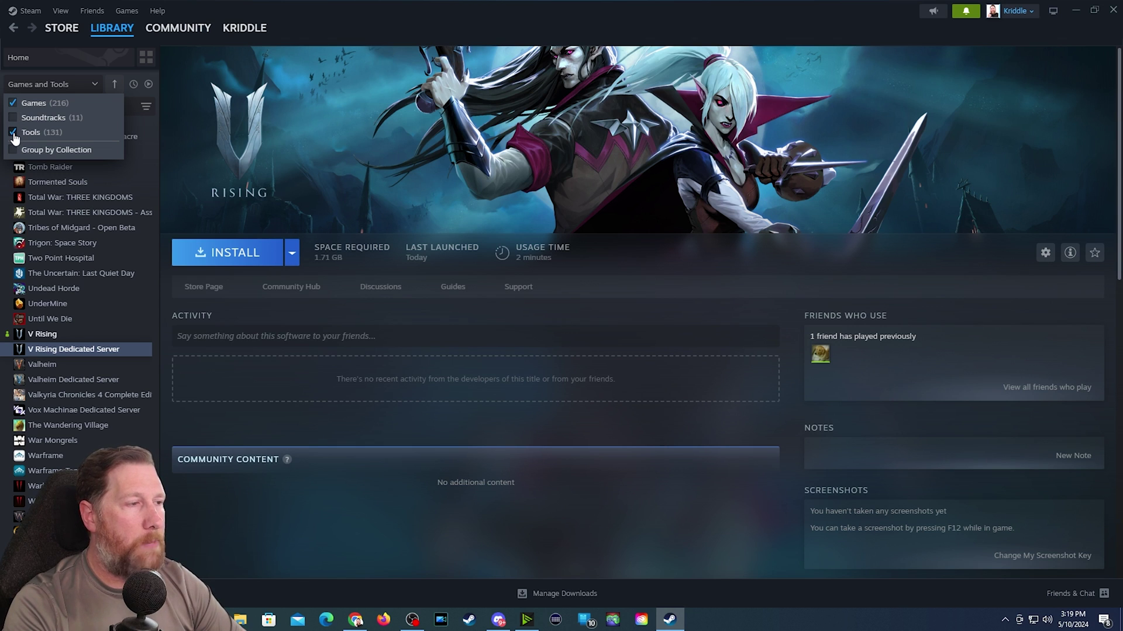
{"action": "left_click", "coordinate": [143, 179]}
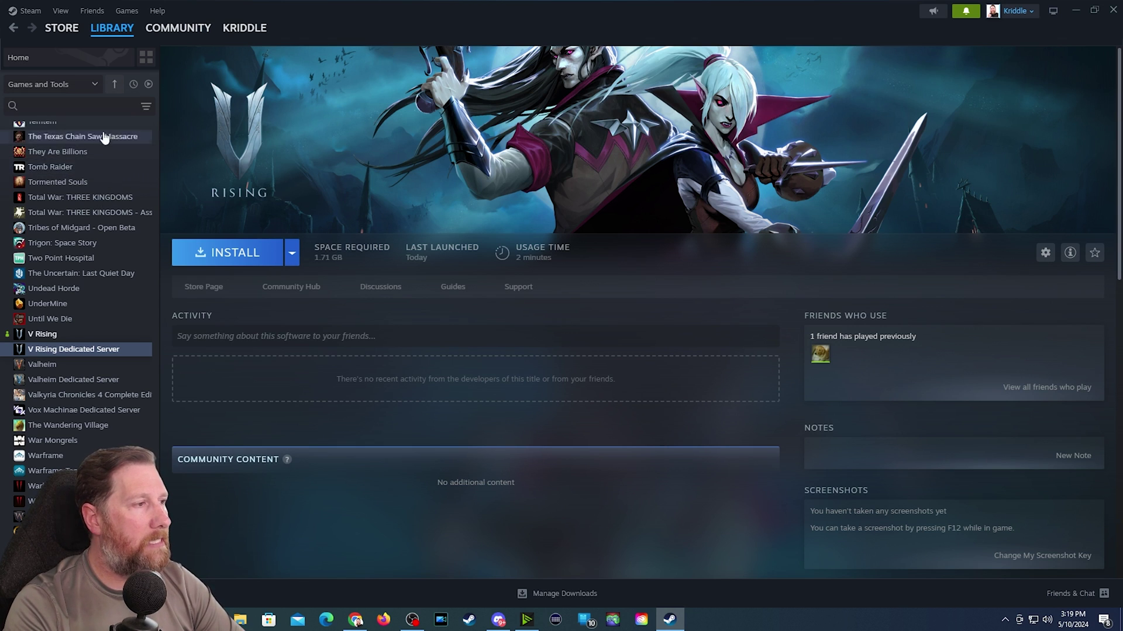
{"action": "left_click", "coordinate": [65, 105]}
{"action": "type", "text": "v risin"}
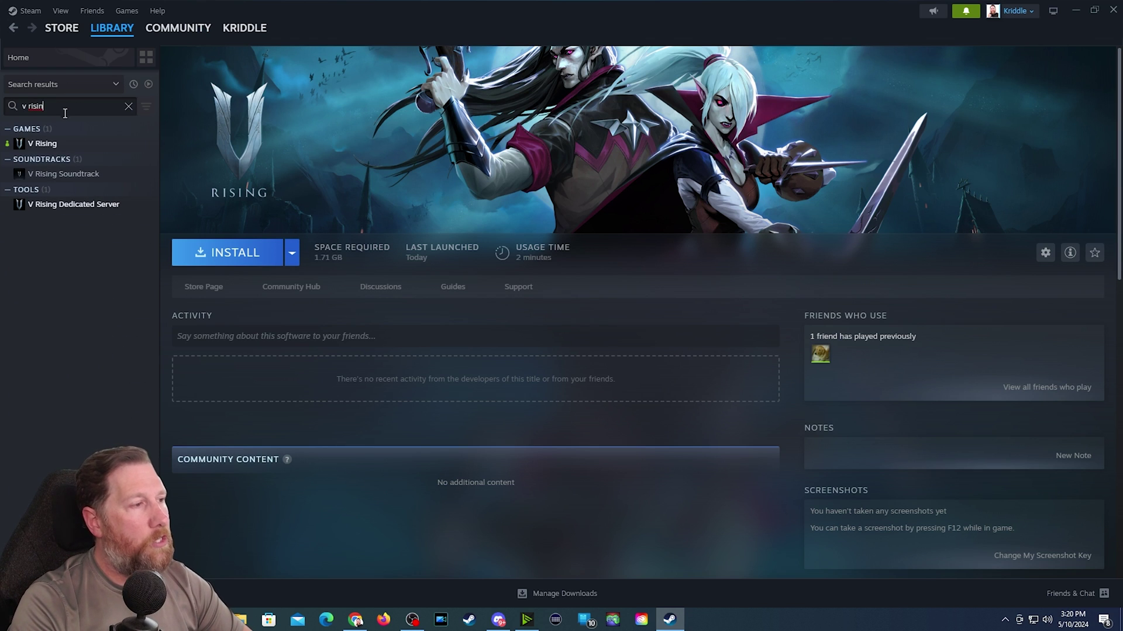
- Install V Rising Dedicated Server on this computer's Local Drive (C:)
{"action": "left_click", "coordinate": [70, 204]}
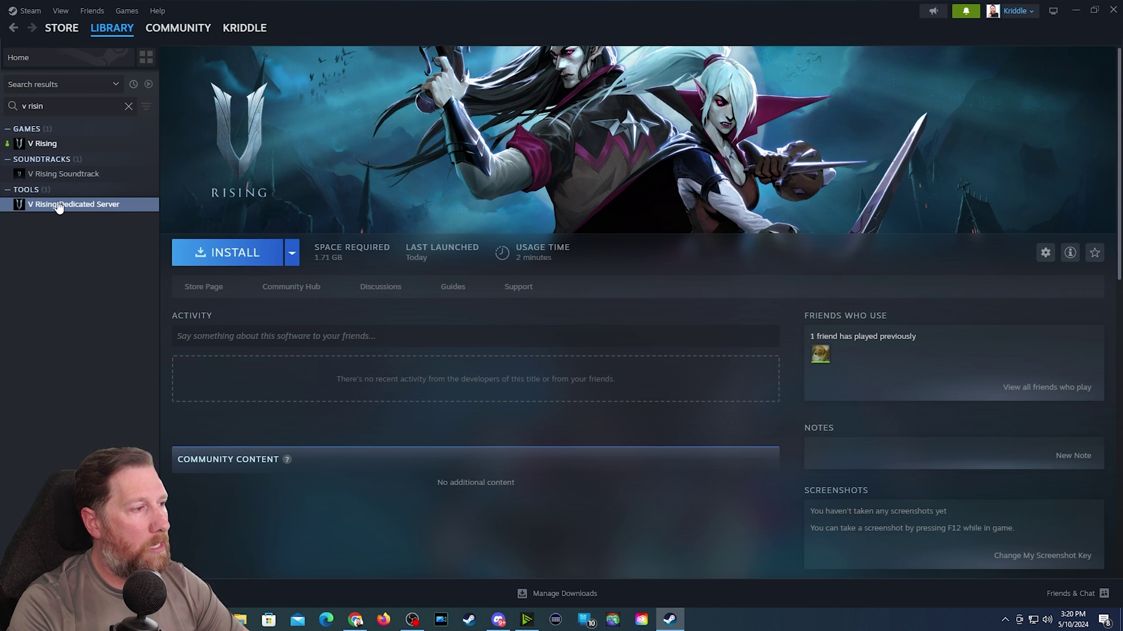
{"action": "left_click", "coordinate": [292, 253]}
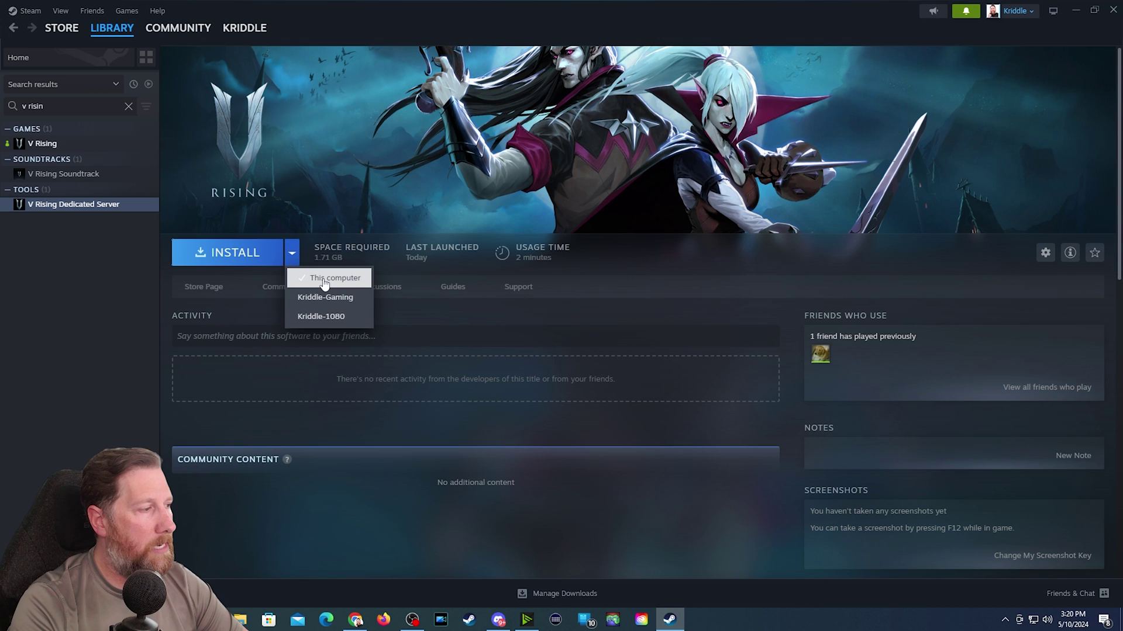
{"action": "left_click", "coordinate": [320, 278]}
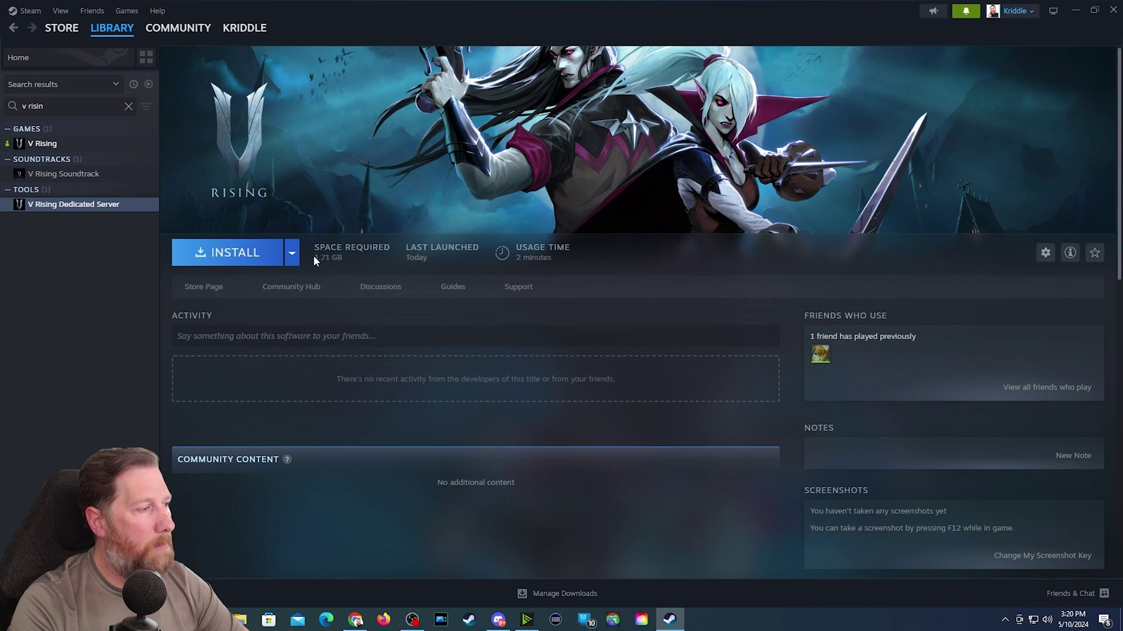
{"action": "left_click", "coordinate": [216, 256]}
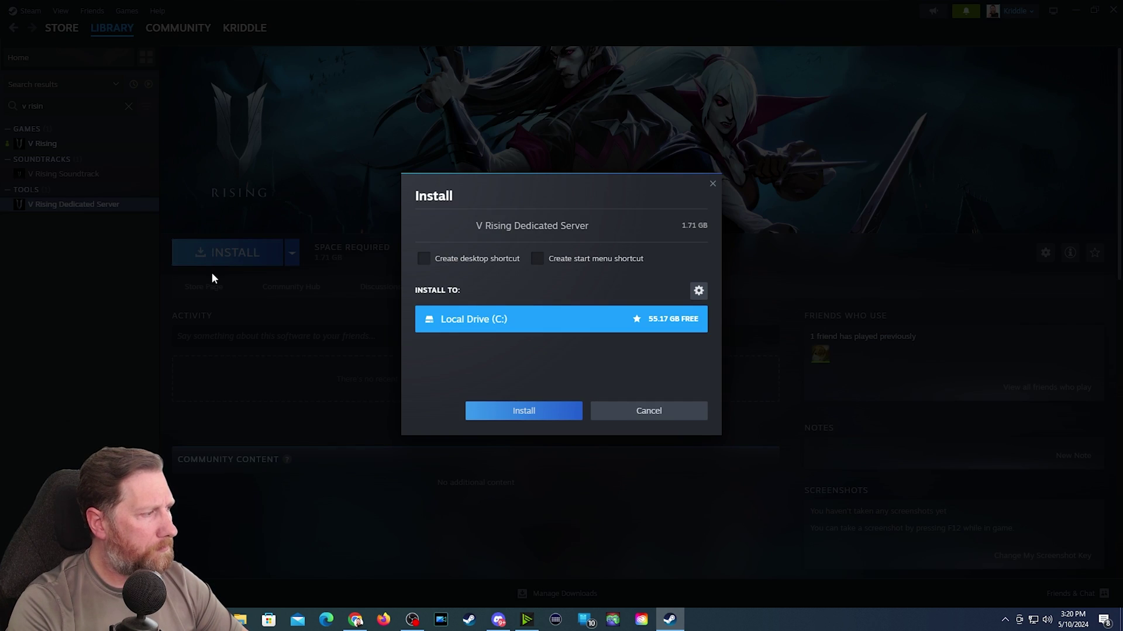
{"action": "left_click", "coordinate": [527, 412]}
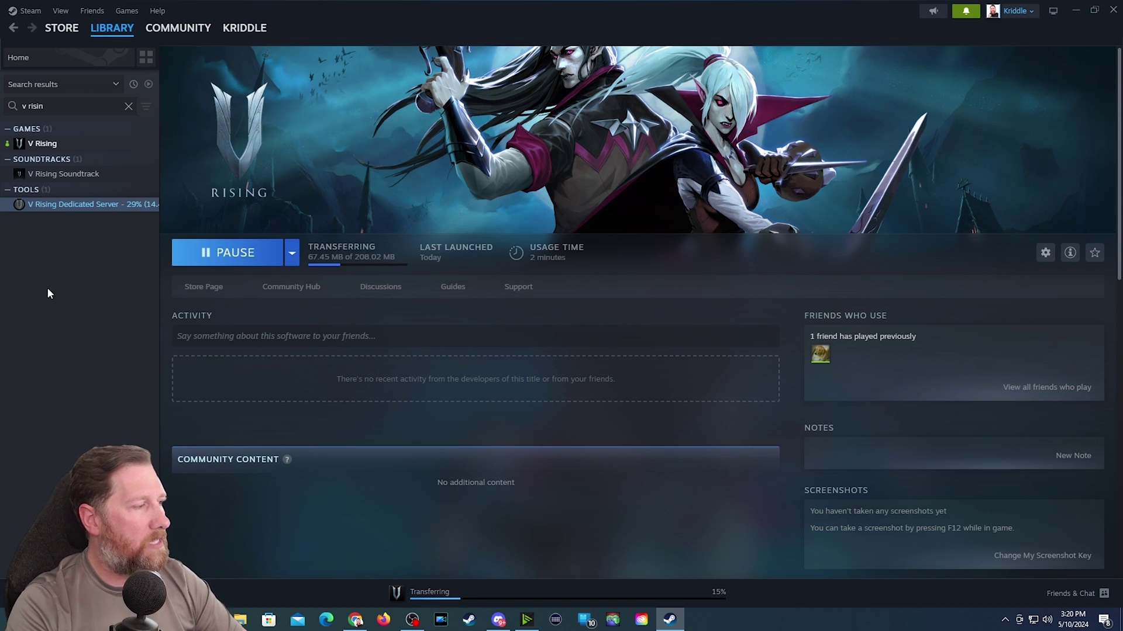
- Browse the V Rising Dedicated Server's installed files from its Steam properties
{"action": "right_click", "coordinate": [85, 209]}
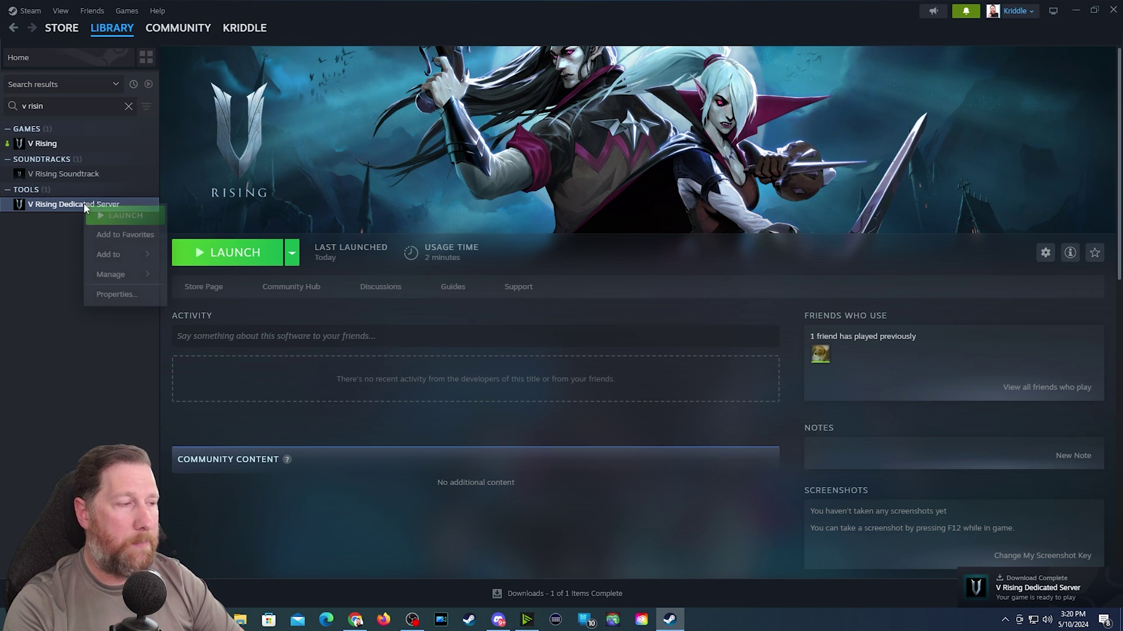
{"action": "left_click", "coordinate": [119, 295]}
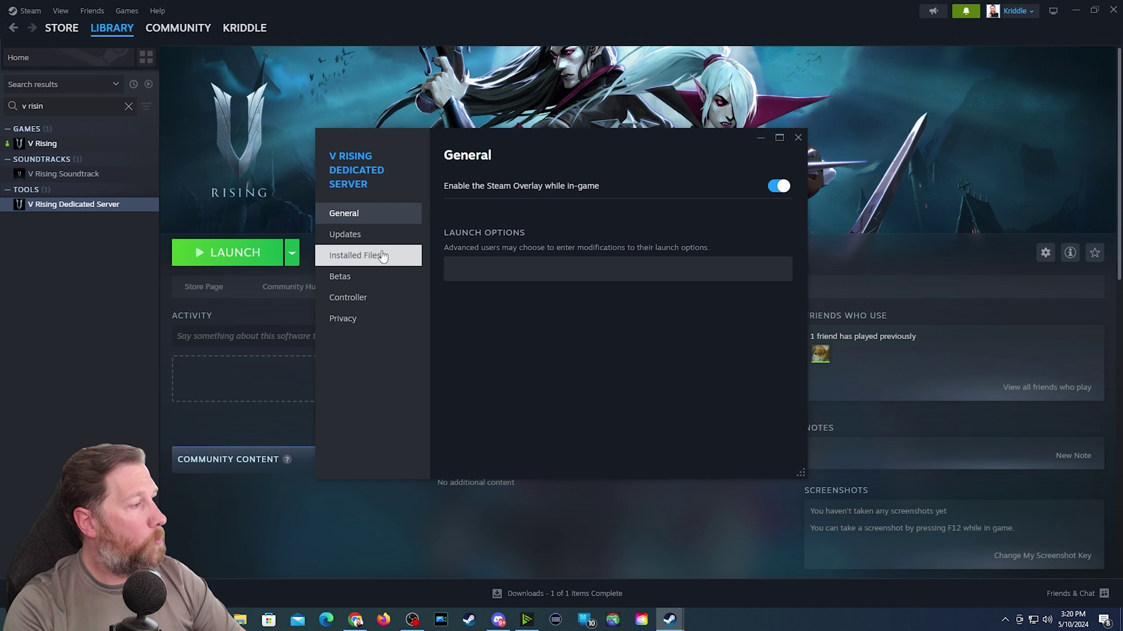
{"action": "left_click", "coordinate": [351, 258]}
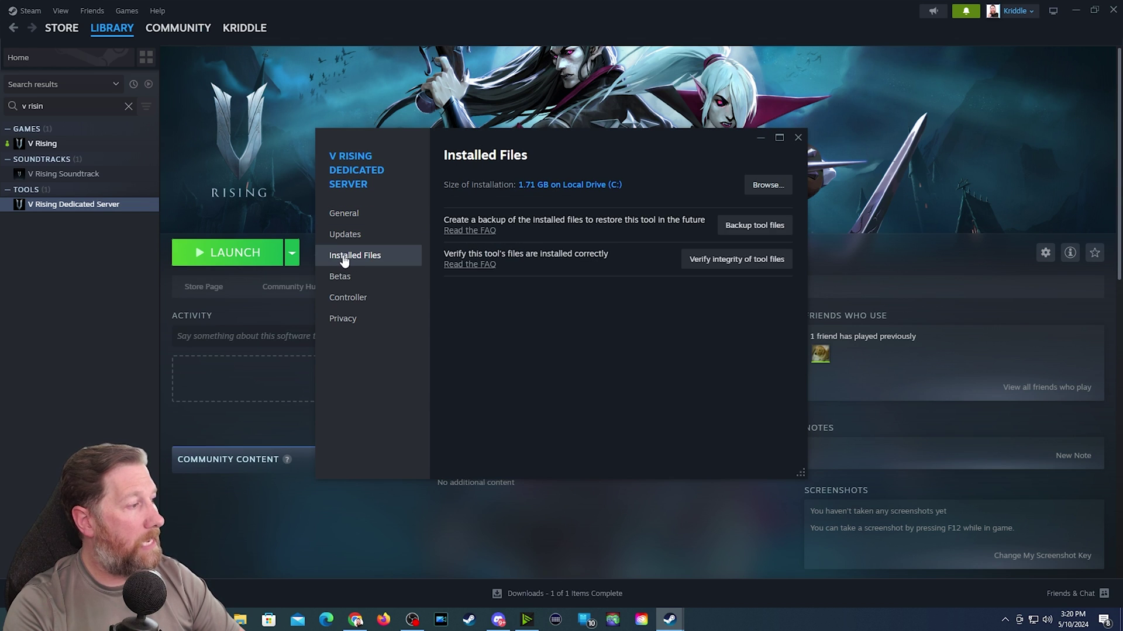
{"action": "left_click", "coordinate": [767, 185]}
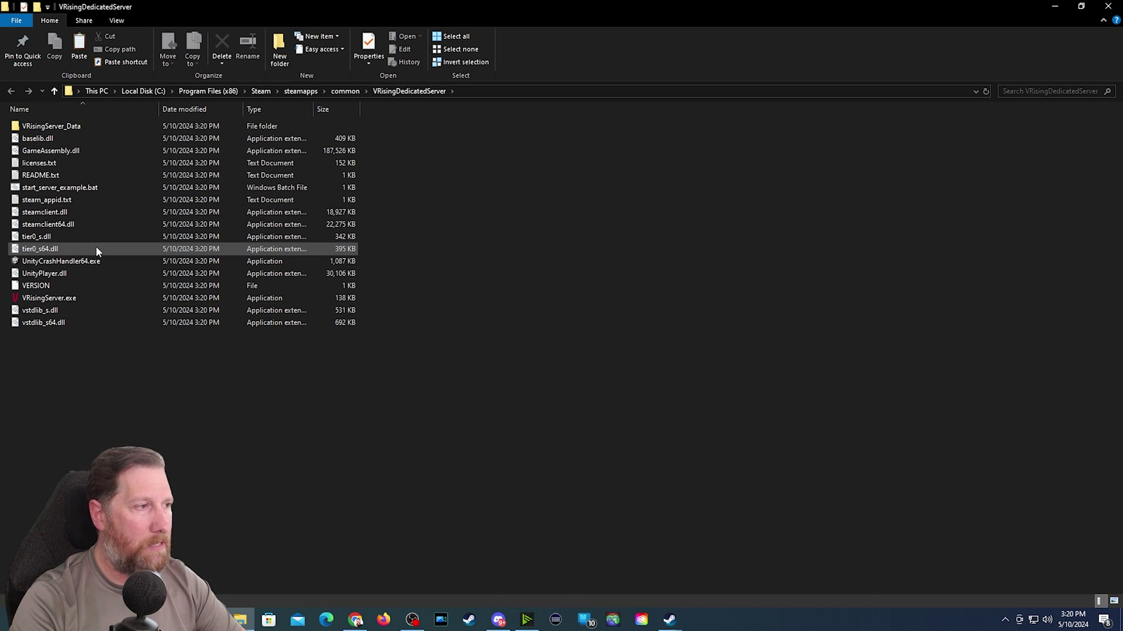
- Copy start_server_example.bat and rename the duplicate to 'Kriddle Server.bat'
{"action": "left_click", "coordinate": [47, 189]}
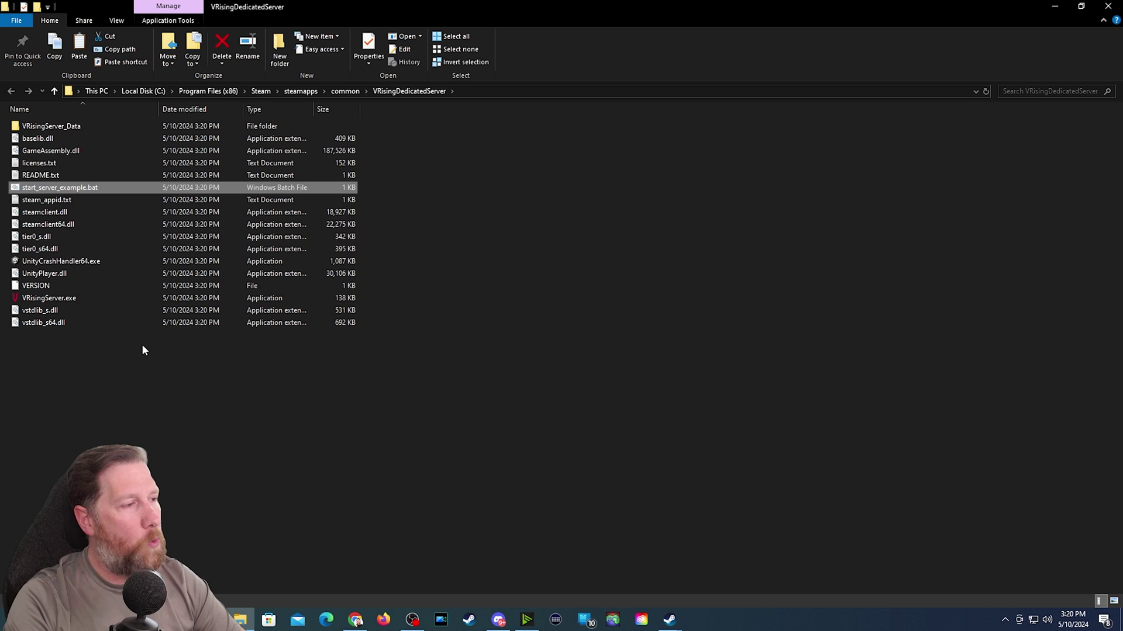
{"action": "key", "text": "ctrl+c"}
{"action": "key", "text": "ctrl+v"}
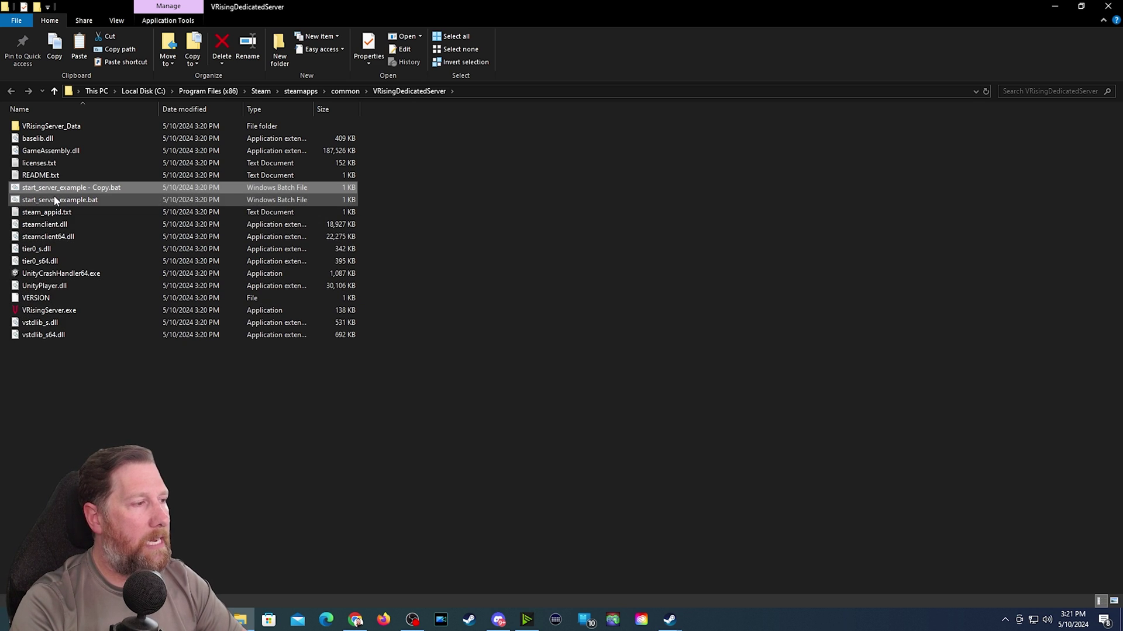
{"action": "left_click", "coordinate": [71, 188]}
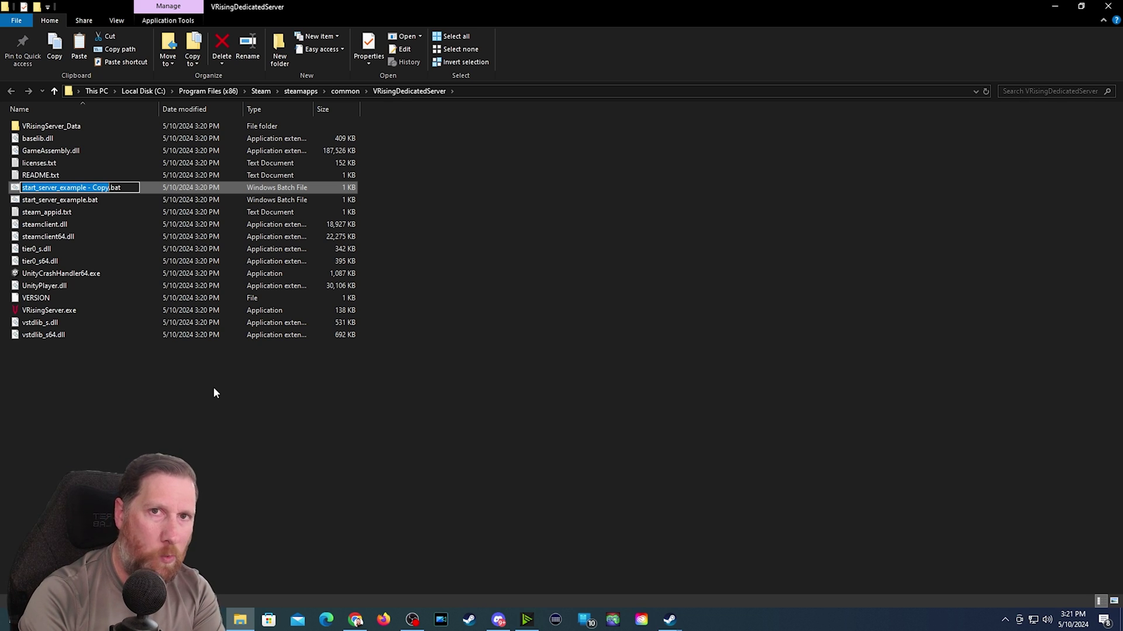
{"action": "type", "text": "Kriddle Server"}
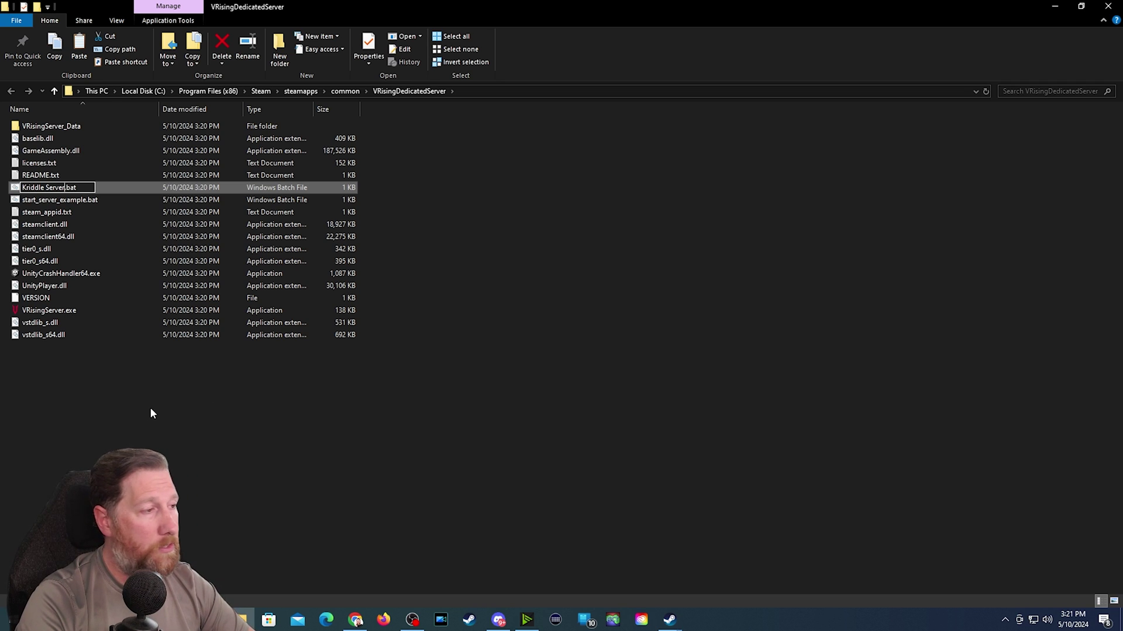
{"action": "left_click", "coordinate": [86, 380]}
{"action": "left_click", "coordinate": [87, 381]}
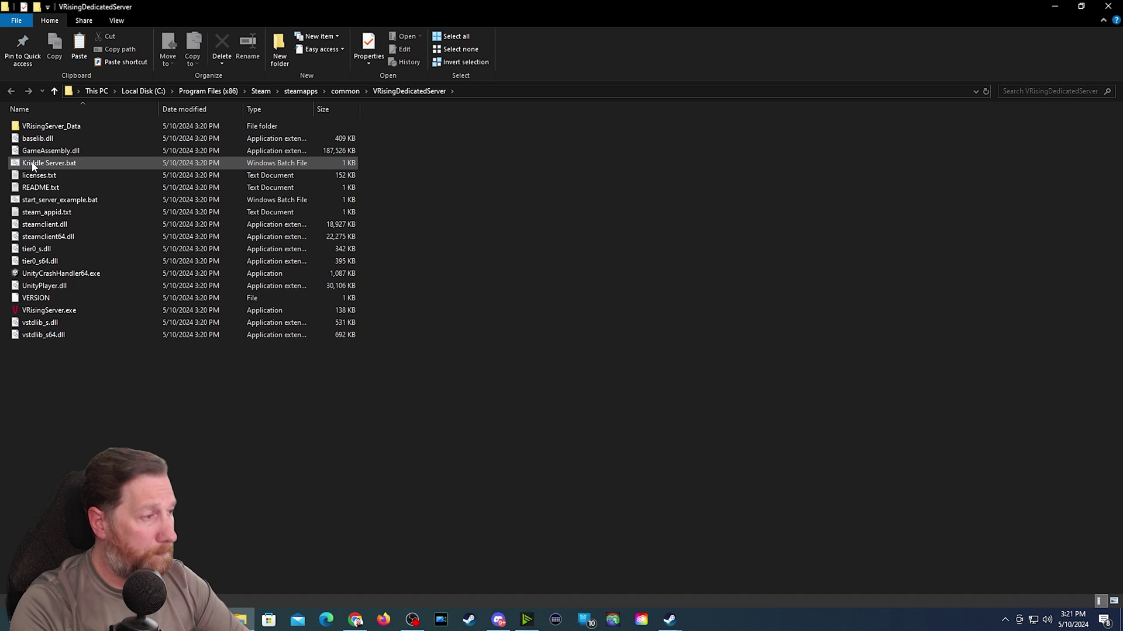
{"action": "right_click", "coordinate": [32, 167]}
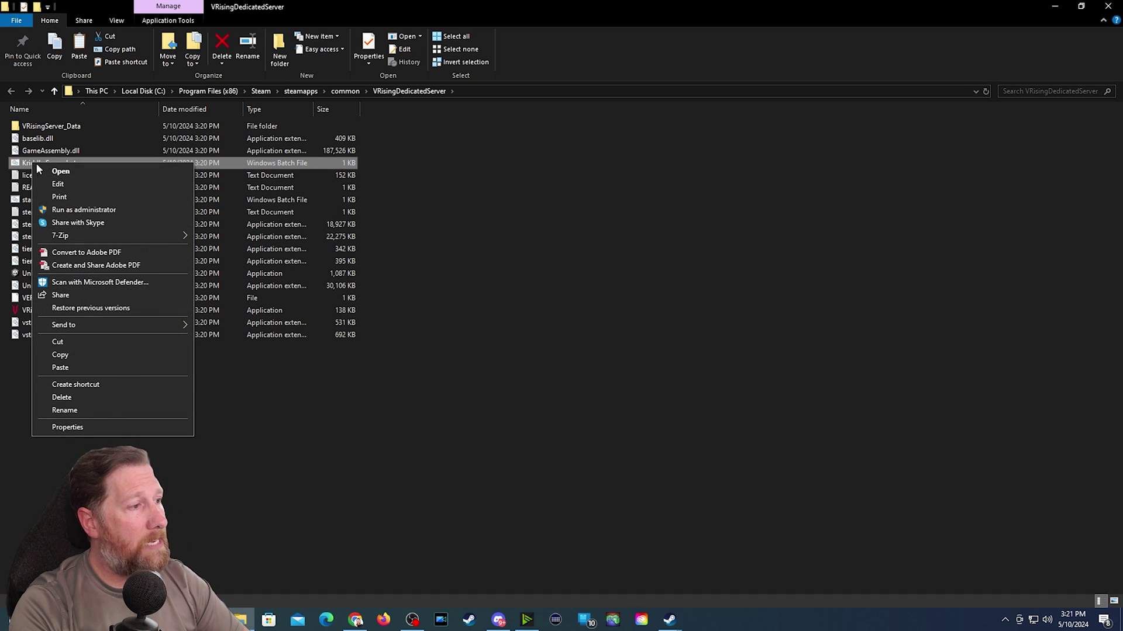
- In Kriddle Server.bat, change the server name to 'V Kriddle' and the save name to 'Kriddle Save'
{"action": "left_click", "coordinate": [59, 184]}
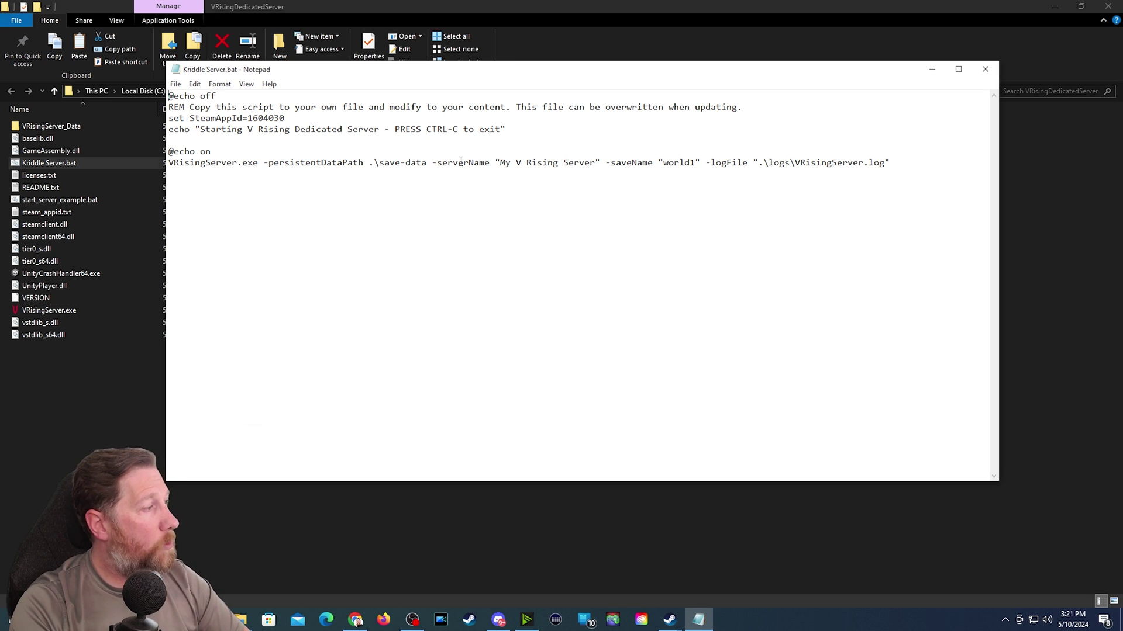
{"action": "mouse_move", "coordinate": [501, 163]}
{"action": "left_mouse_down"}
{"action": "mouse_move", "coordinate": [596, 165]}
{"action": "mouse_move", "coordinate": [504, 161]}
{"action": "left_mouse_up"}
{"action": "left_click", "coordinate": [590, 166]}
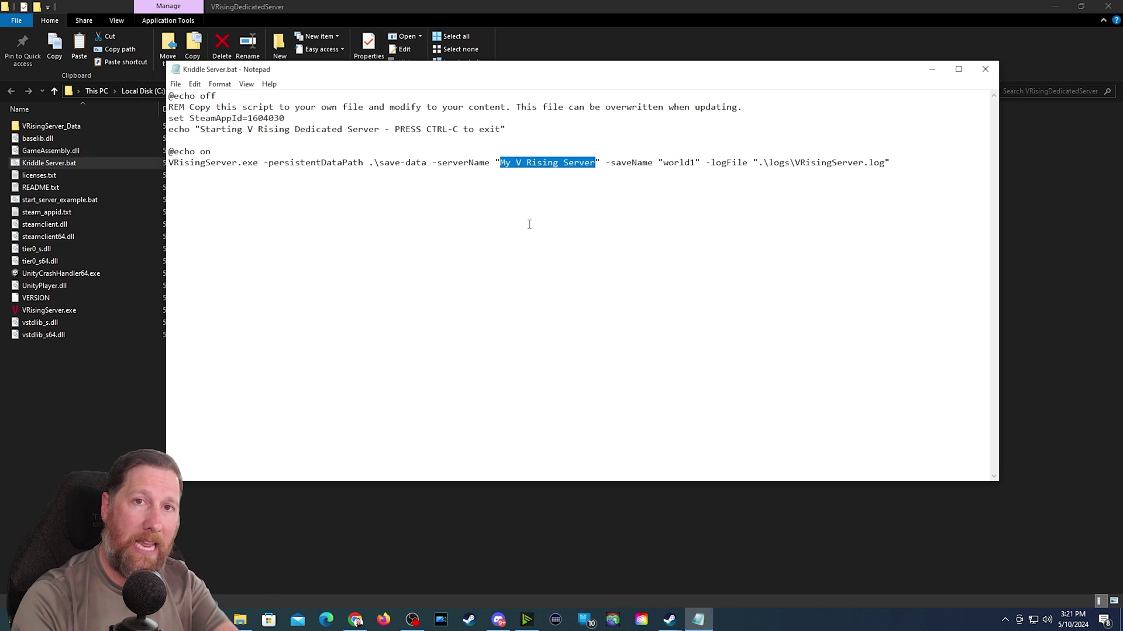
{"action": "type", "text": "V Kriddle"}
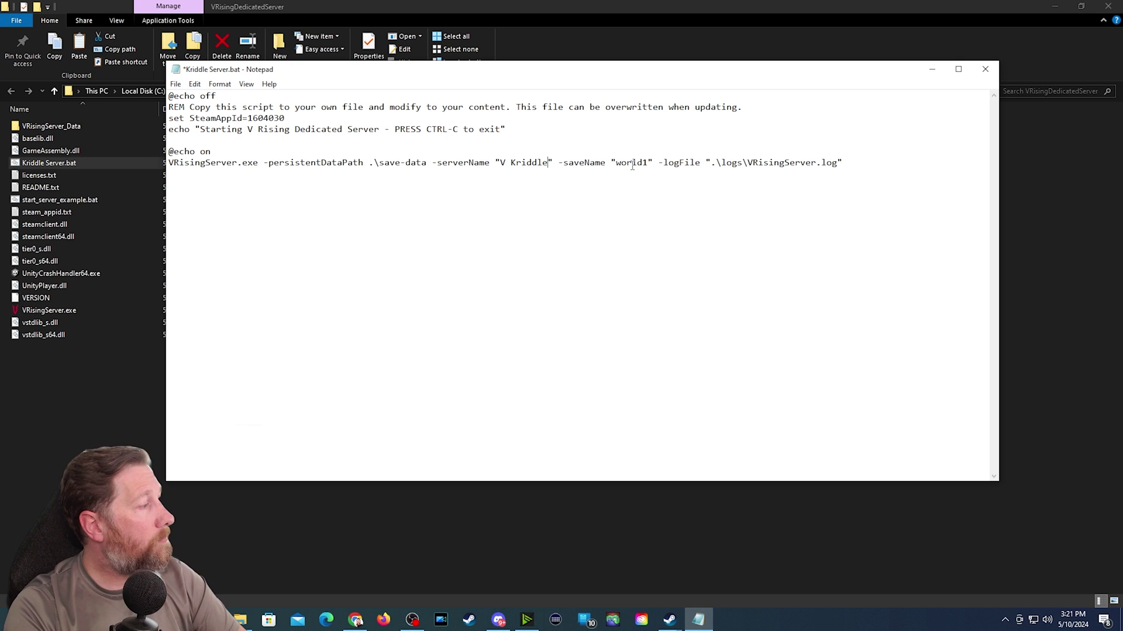
{"action": "left_click_drag", "start_coordinate": [617, 162], "coordinate": [643, 162]}
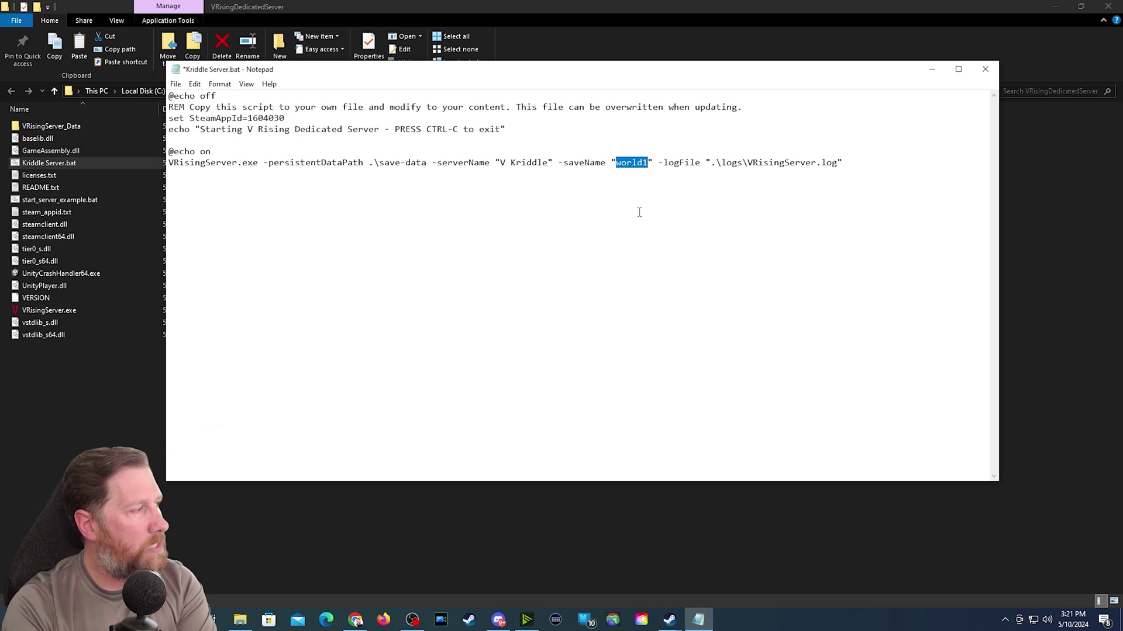
{"action": "type", "text": "Kriddle S"}
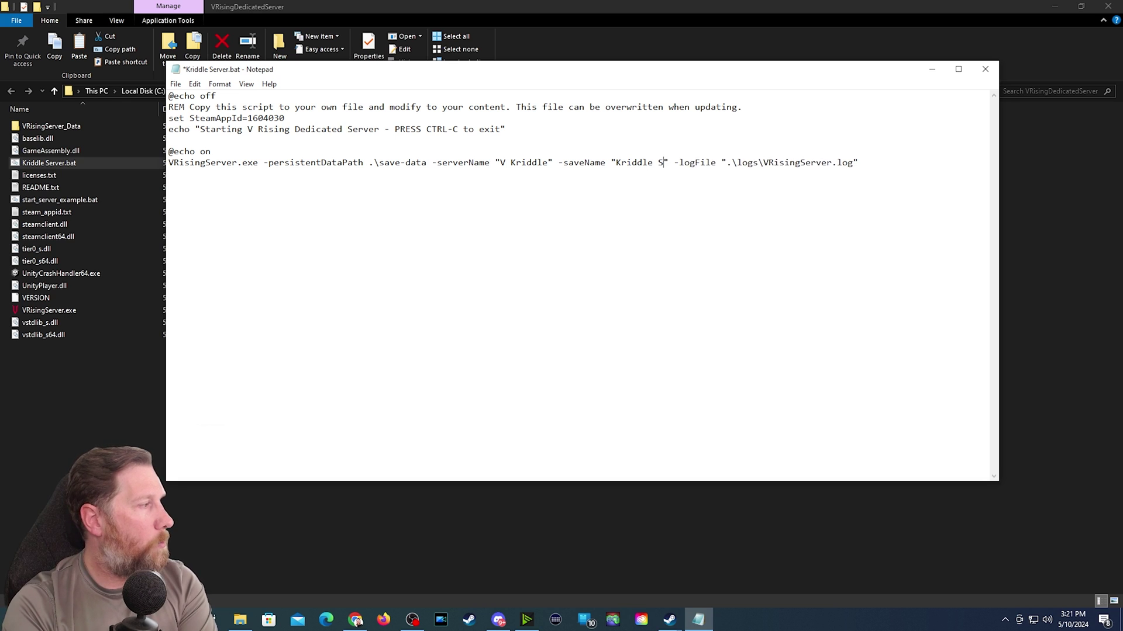
{"action": "type", "text": "ave"}
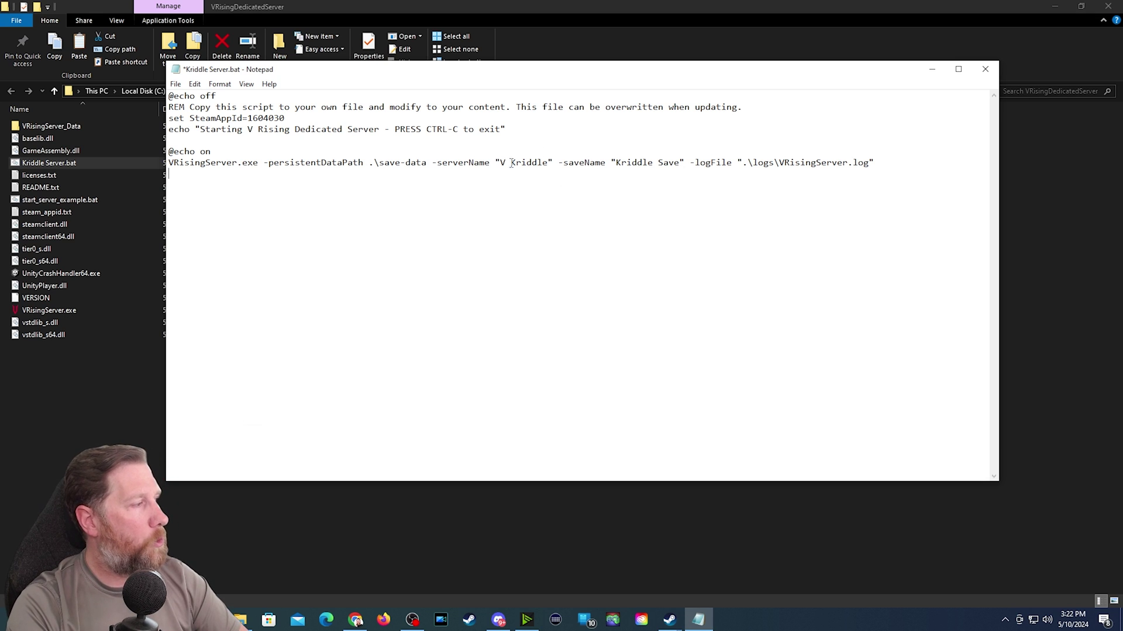
- Save the edited start script and close Notepad
{"action": "left_click", "coordinate": [175, 84]}
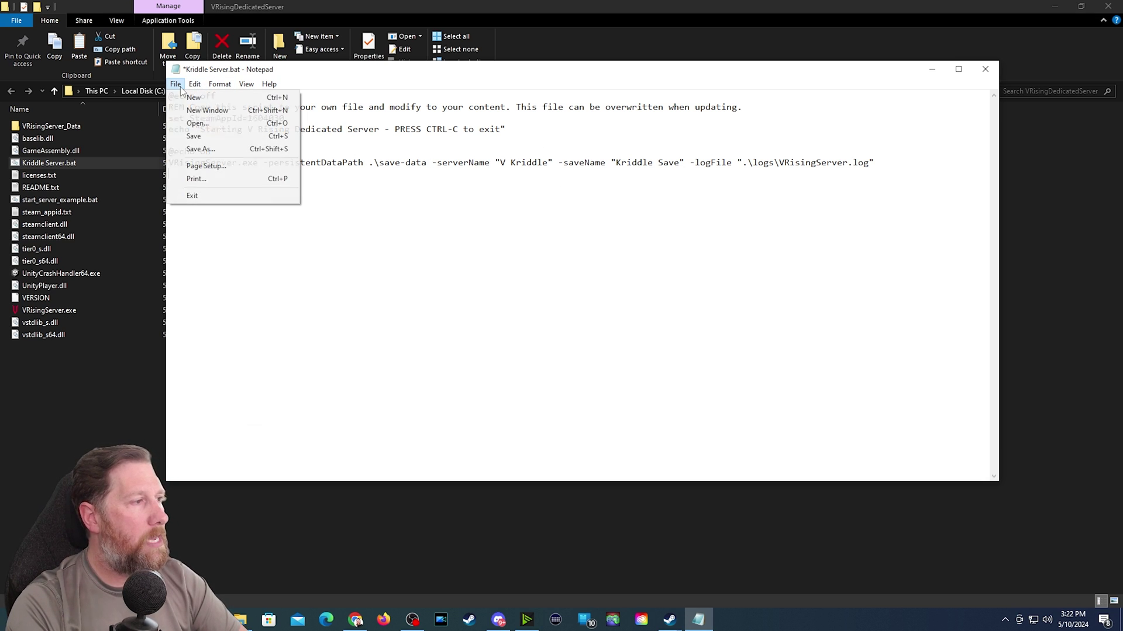
{"action": "left_click", "coordinate": [194, 136]}
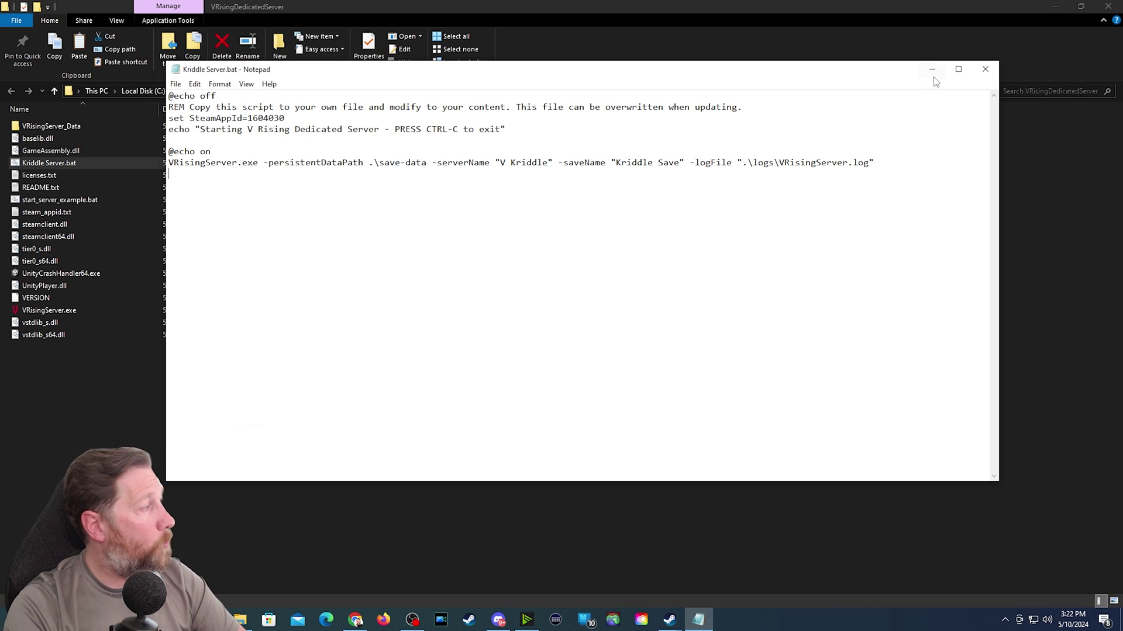
{"action": "left_click", "coordinate": [985, 70]}
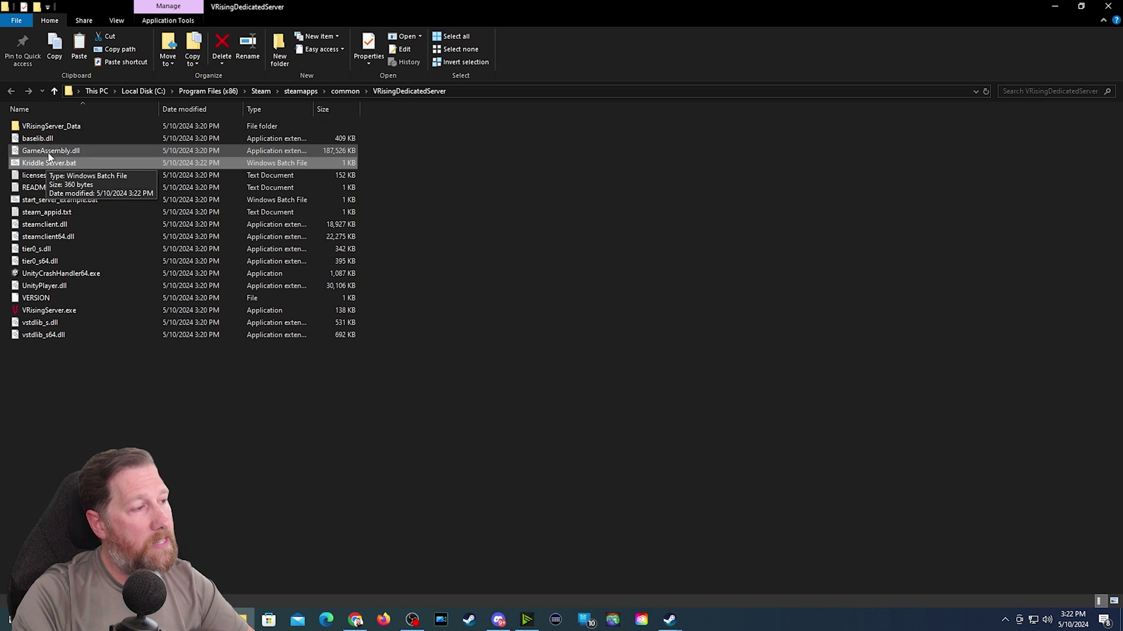
- Launch the server with Kriddle Server.bat and centre its console window
{"action": "double_click", "coordinate": [41, 164]}
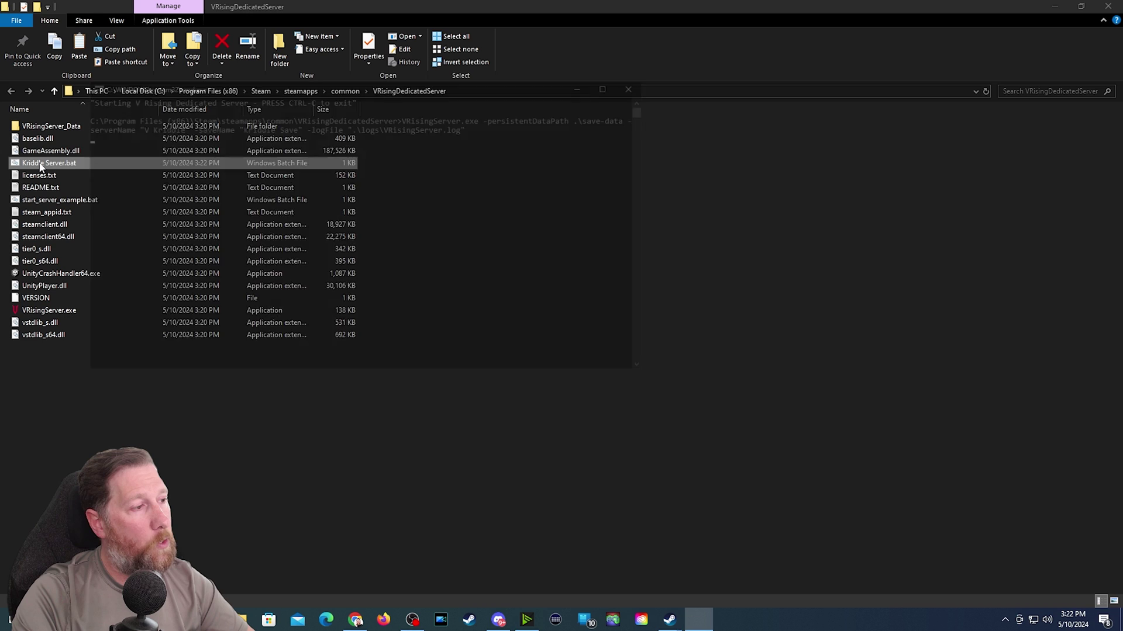
{"action": "left_click_drag", "start_coordinate": [278, 85], "coordinate": [571, 136]}
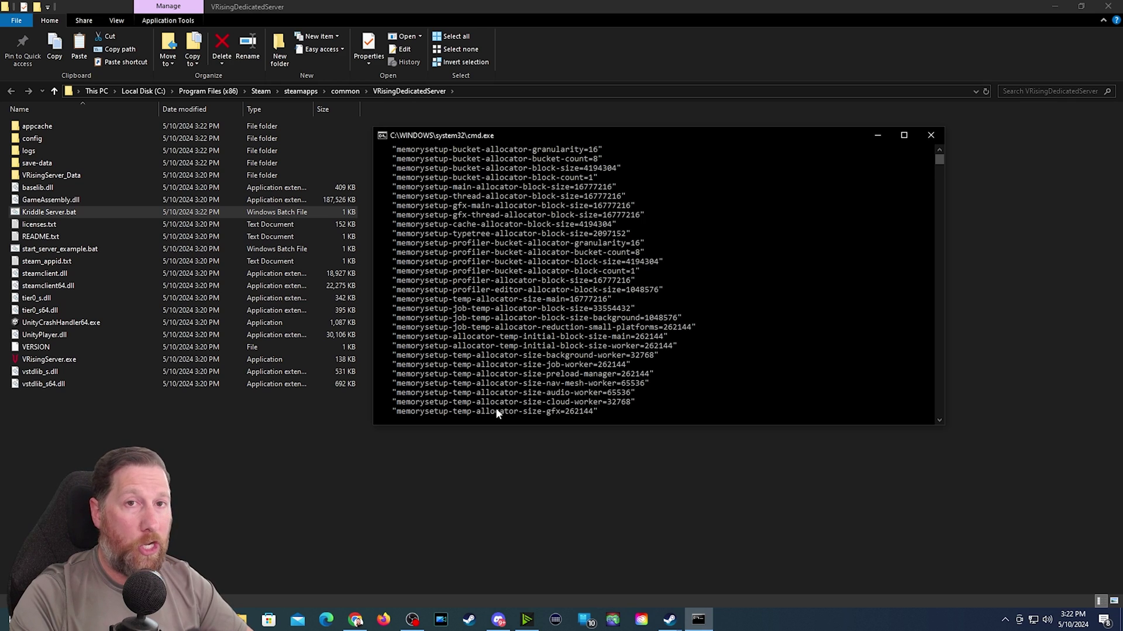
{"action": "left_click", "coordinate": [609, 412]}
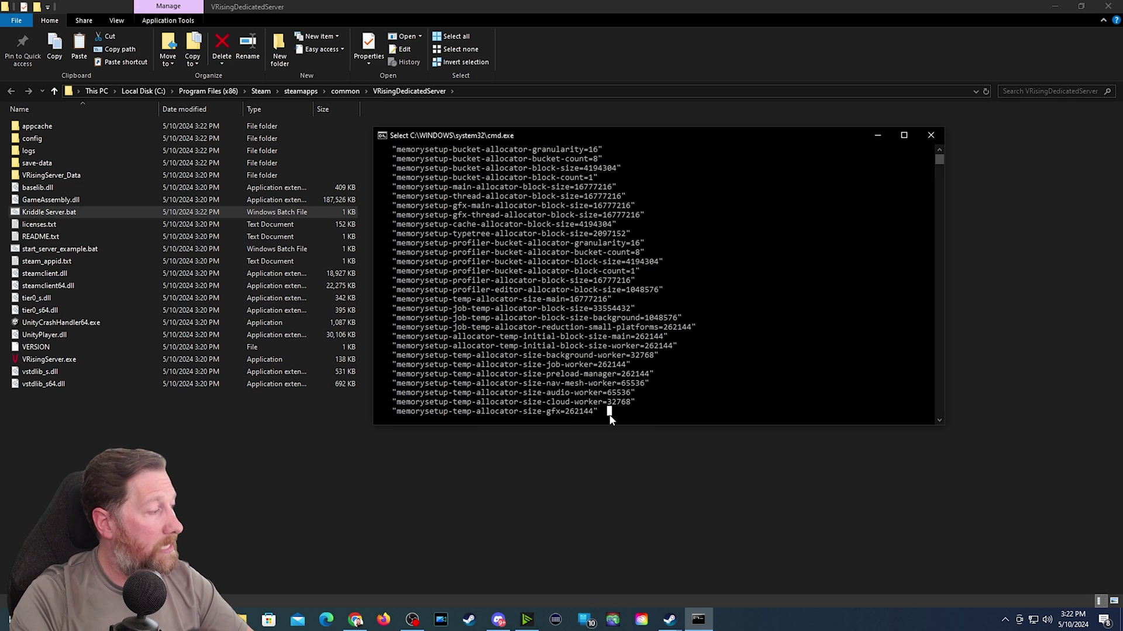
- Interrupt the running server with Ctrl+C and answer 'y' to terminate the batch job
{"action": "left_click", "coordinate": [572, 421]}
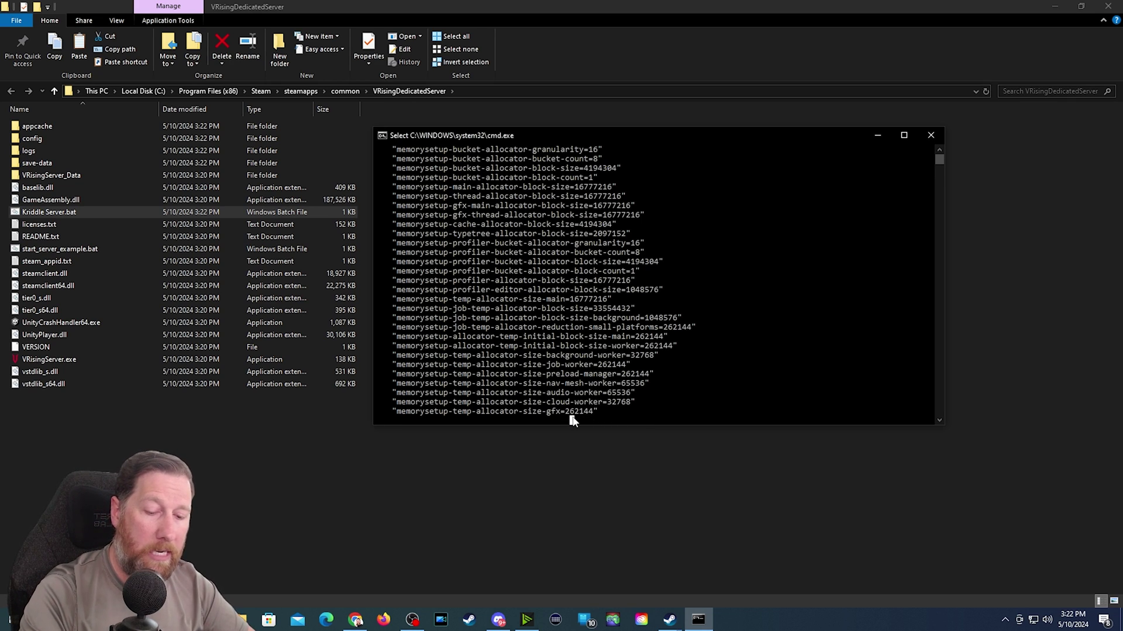
{"action": "right_click", "coordinate": [572, 420]}
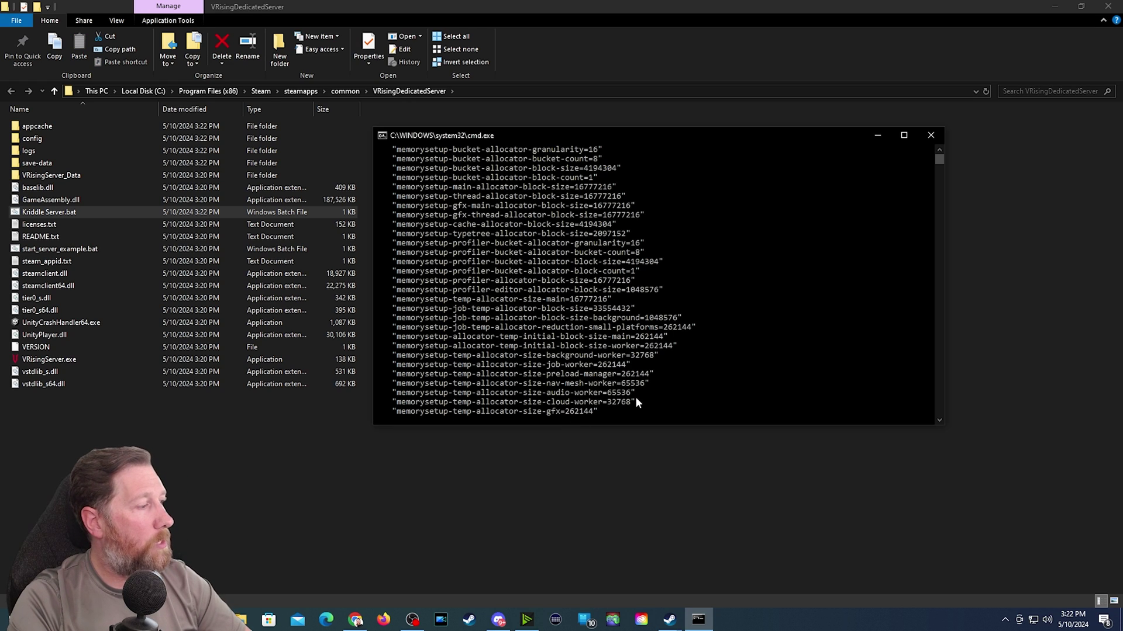
{"action": "left_click", "coordinate": [656, 417]}
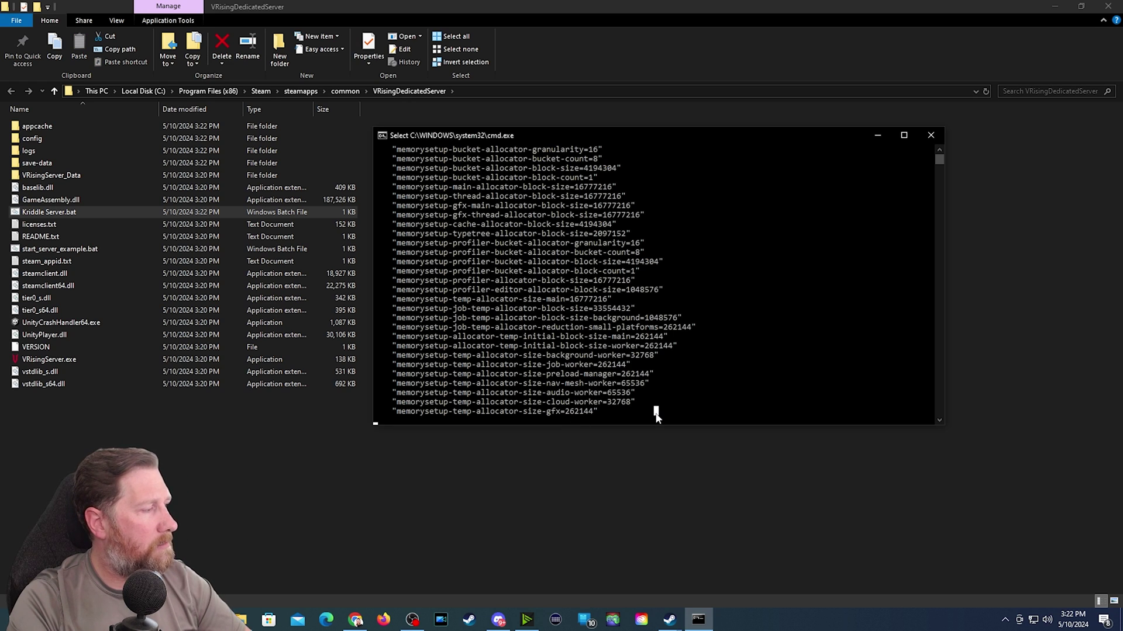
{"action": "left_click", "coordinate": [493, 420]}
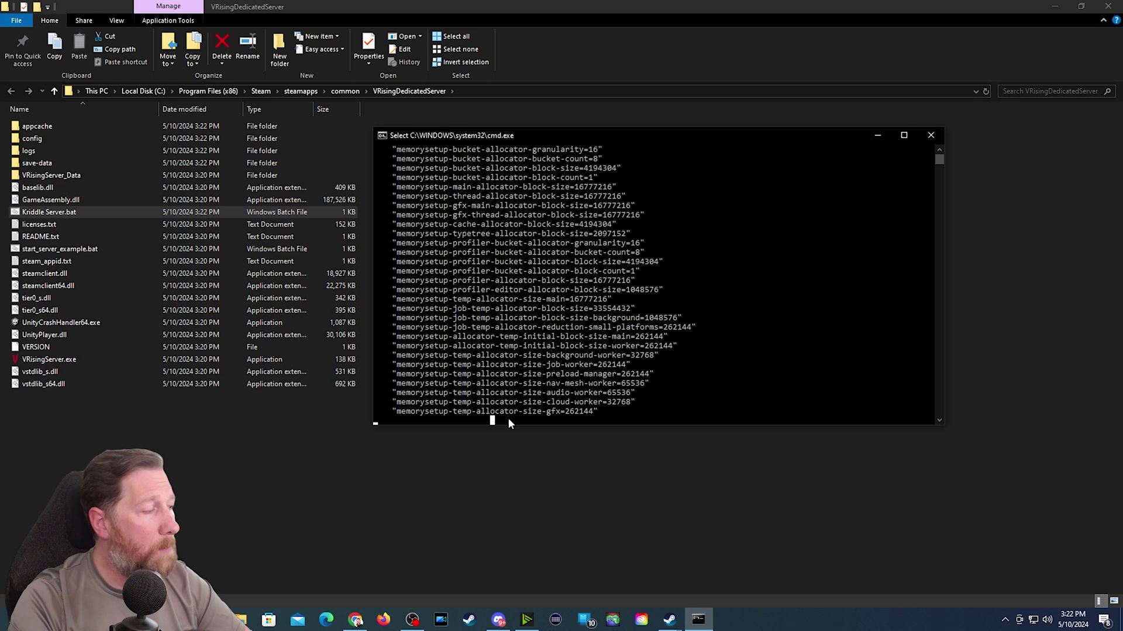
{"action": "key", "text": "ctrl+c"}
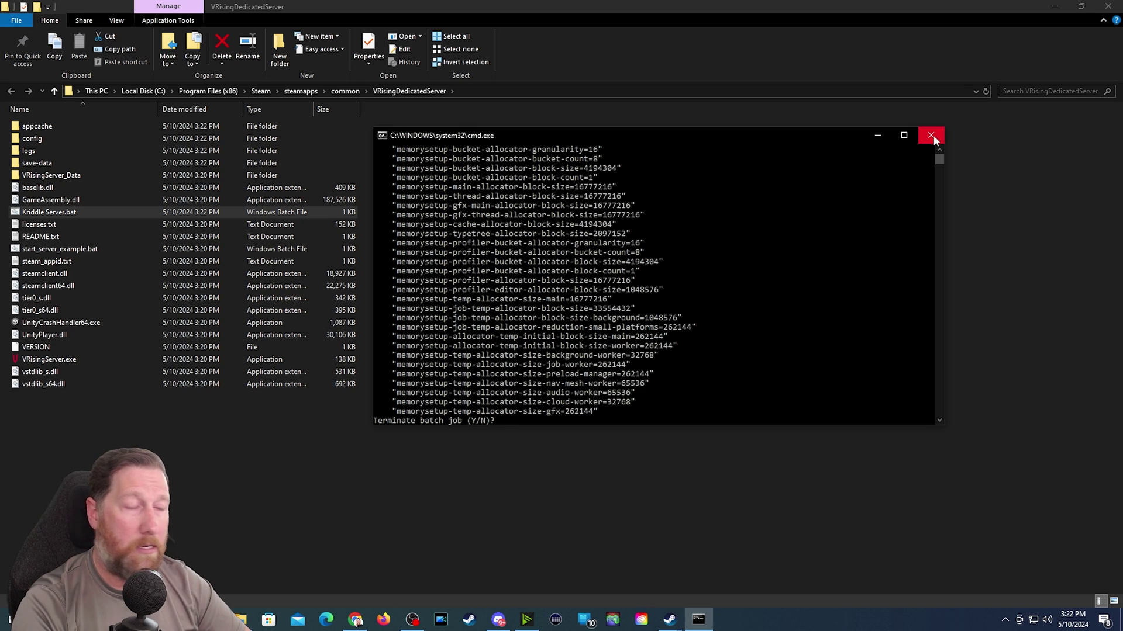
{"action": "type", "text": "y"}
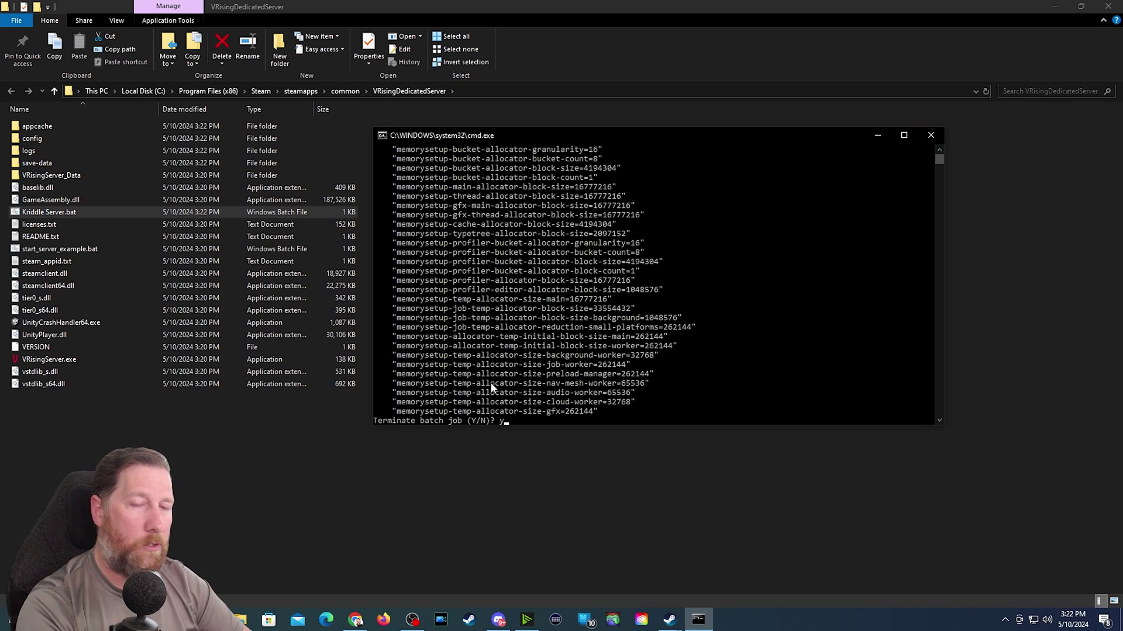
{"action": "key", "text": "Return"}
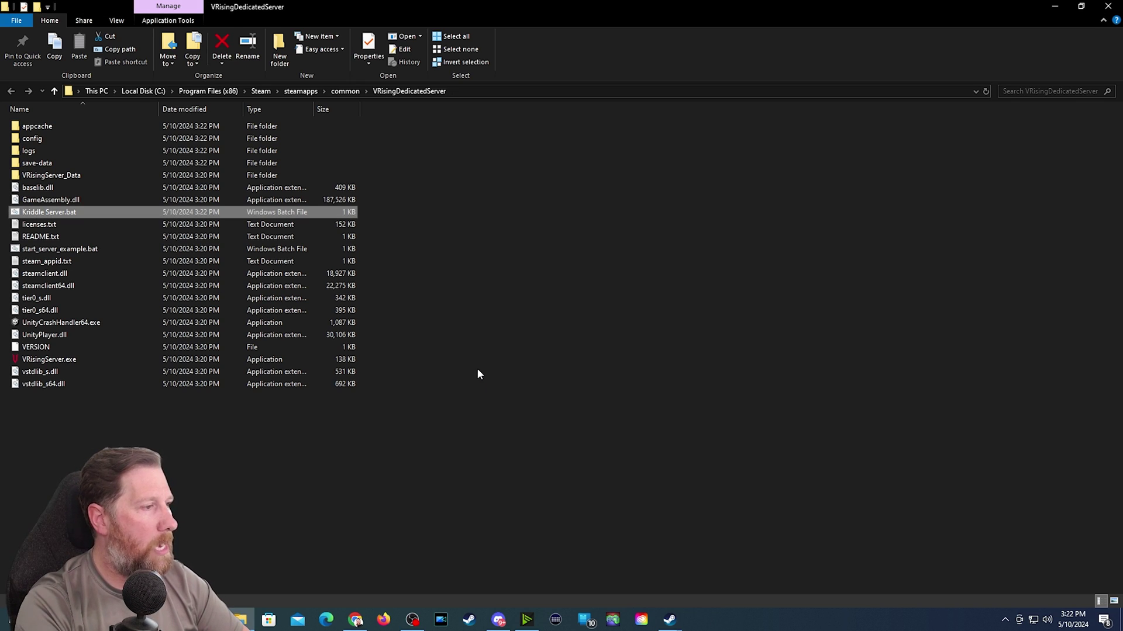
- Go into VRisingServer_Data\StreamingAssets\Settings and select ServerGameSettings.json and ServerHostSettings.json
{"action": "double_click", "coordinate": [28, 179]}
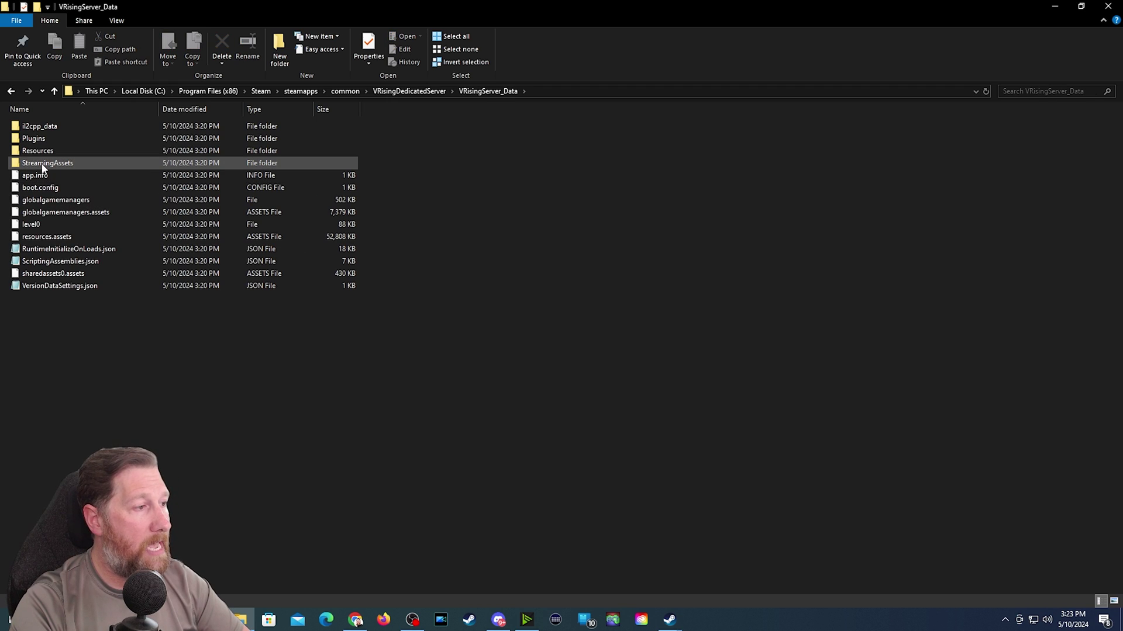
{"action": "double_click", "coordinate": [33, 167]}
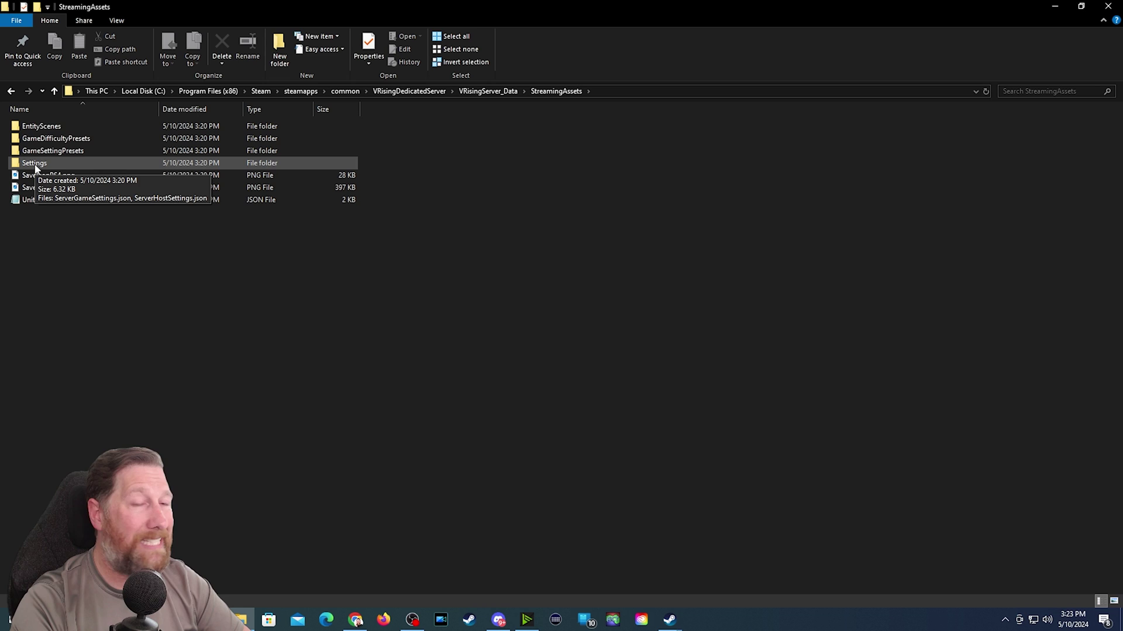
{"action": "double_click", "coordinate": [34, 164]}
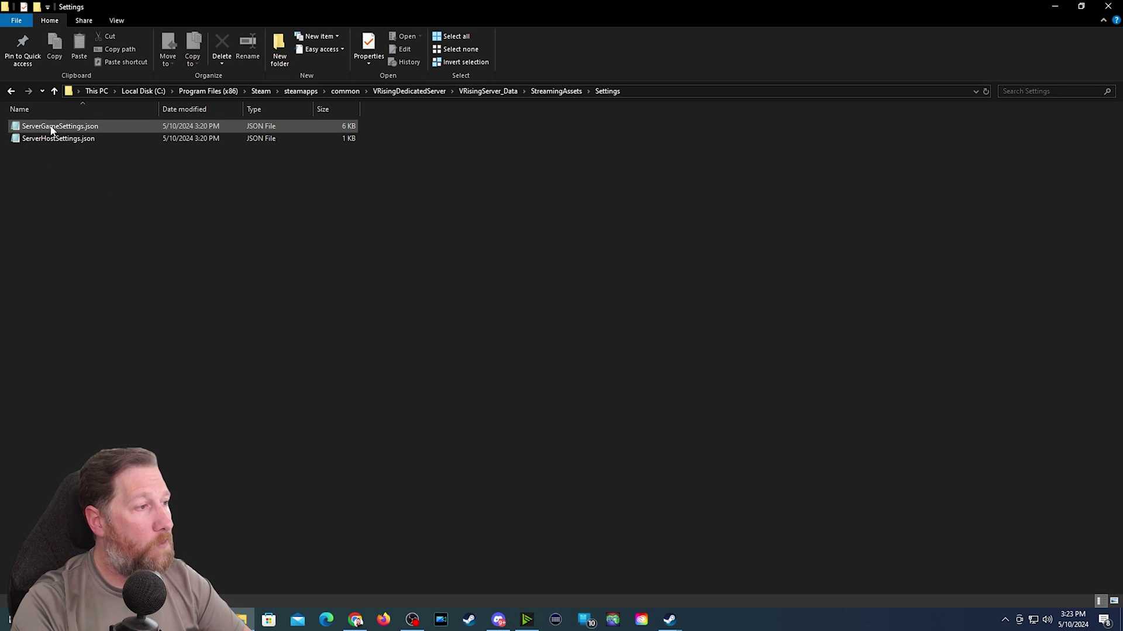
{"action": "key", "text": "ctrl+a"}
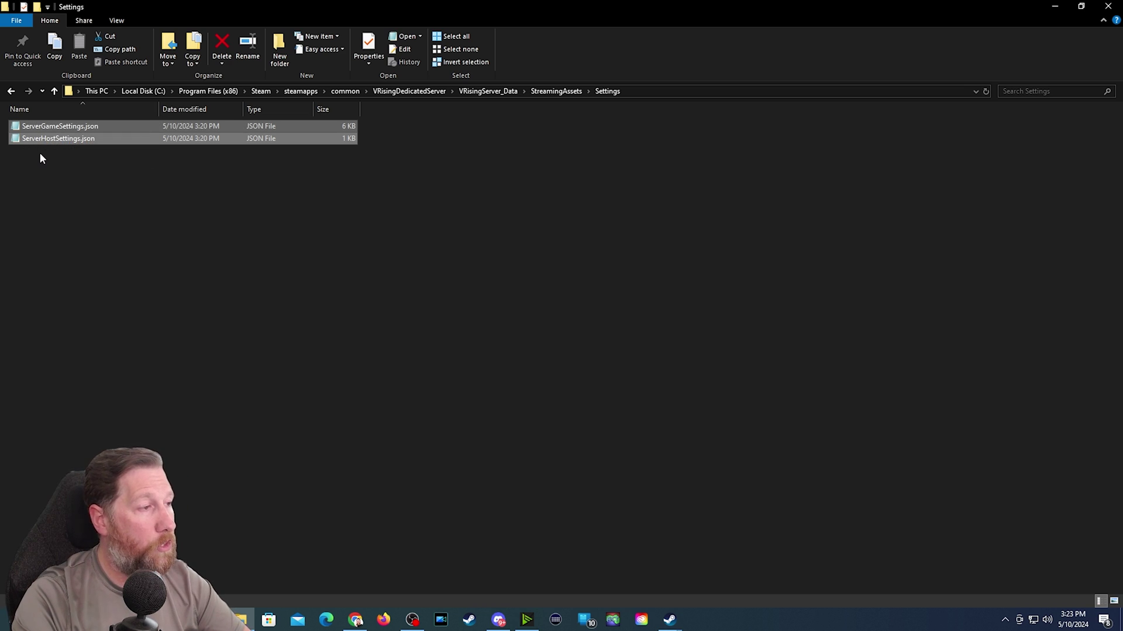
- Paste both settings JSON files into save-data\Saves\v3\Kriddle Save
{"action": "left_click", "coordinate": [11, 90]}
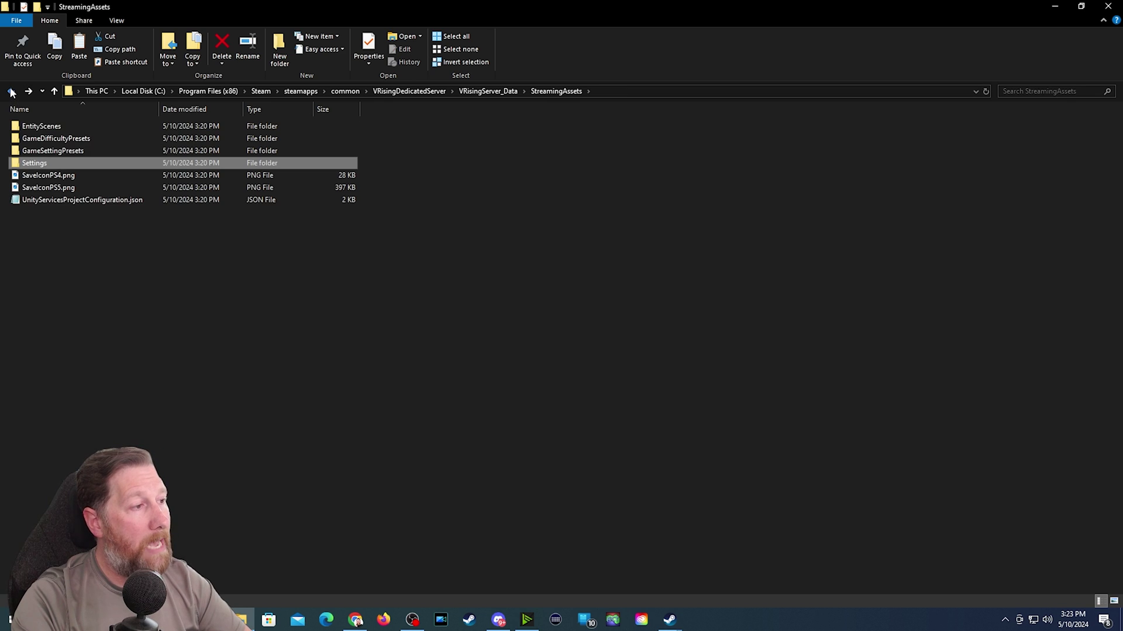
{"action": "left_click", "coordinate": [11, 90]}
{"action": "left_click", "coordinate": [12, 91]}
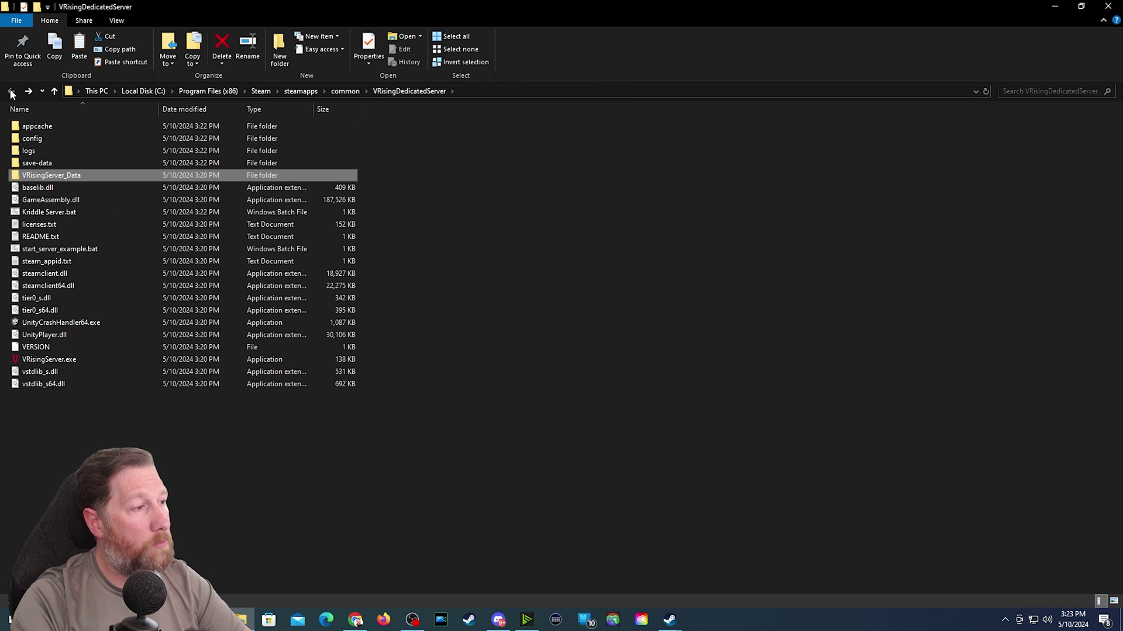
{"action": "left_click", "coordinate": [35, 215]}
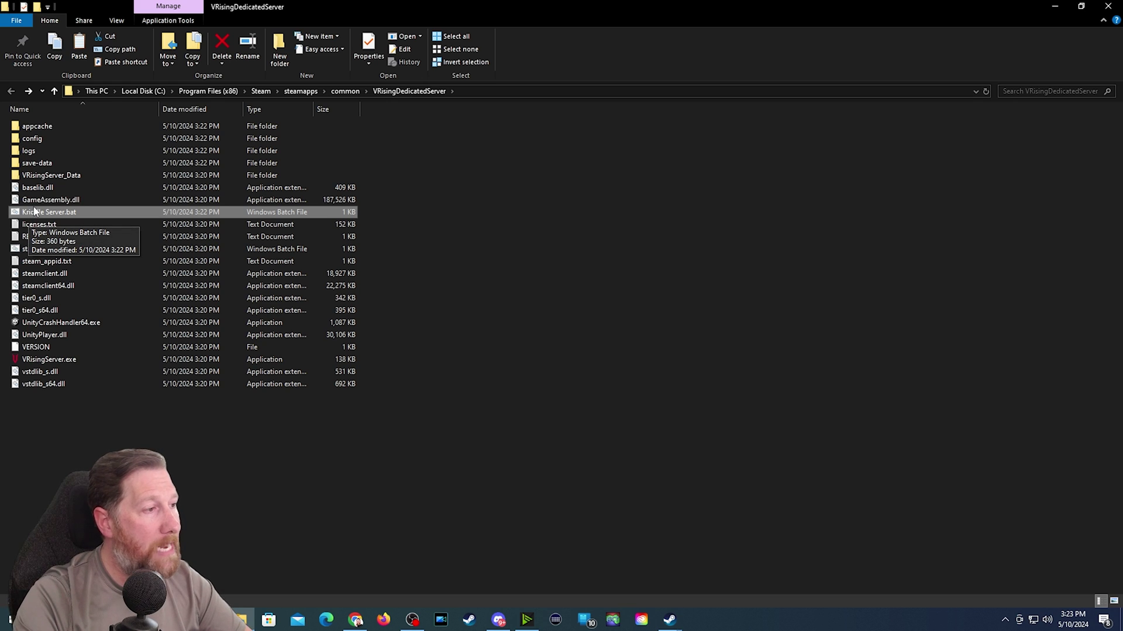
{"action": "left_click", "coordinate": [32, 167]}
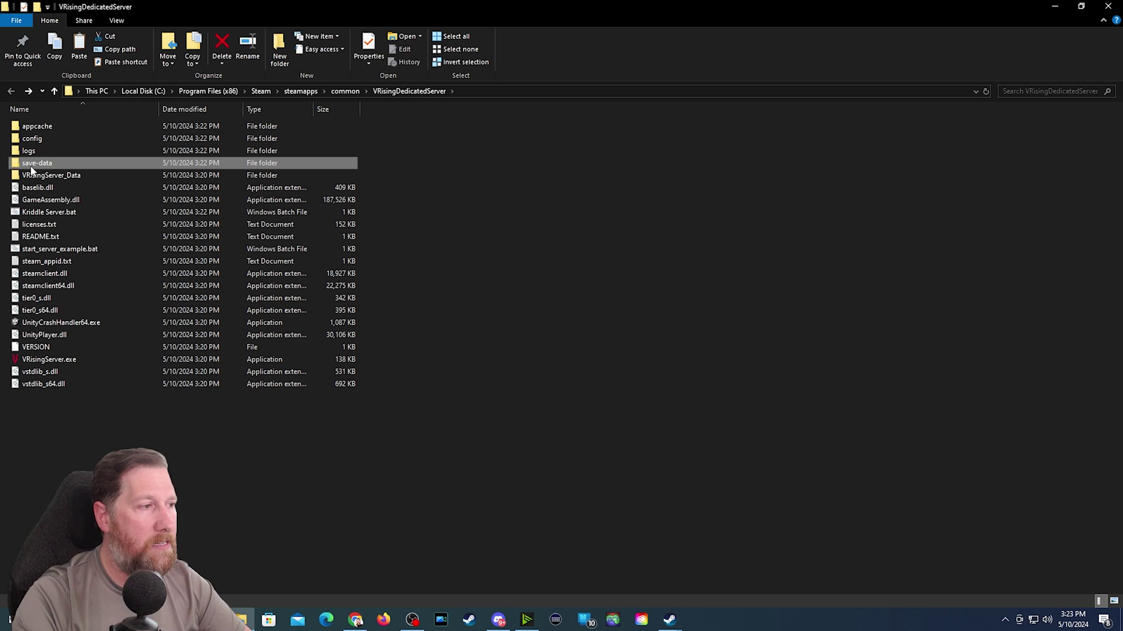
{"action": "double_click", "coordinate": [31, 166]}
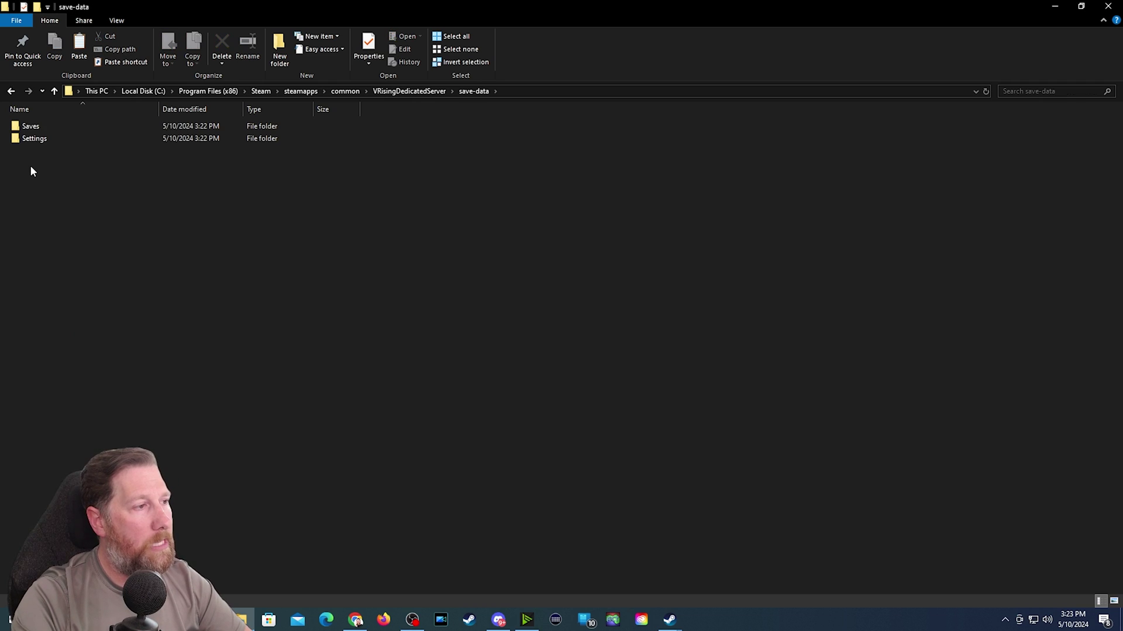
{"action": "double_click", "coordinate": [28, 128]}
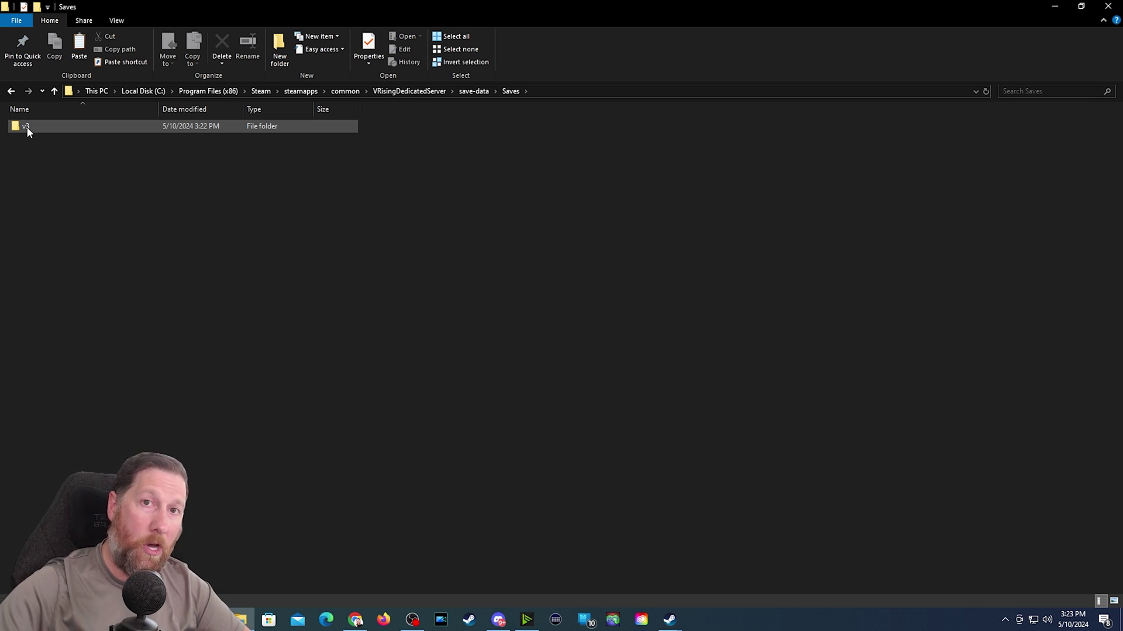
{"action": "double_click", "coordinate": [27, 127]}
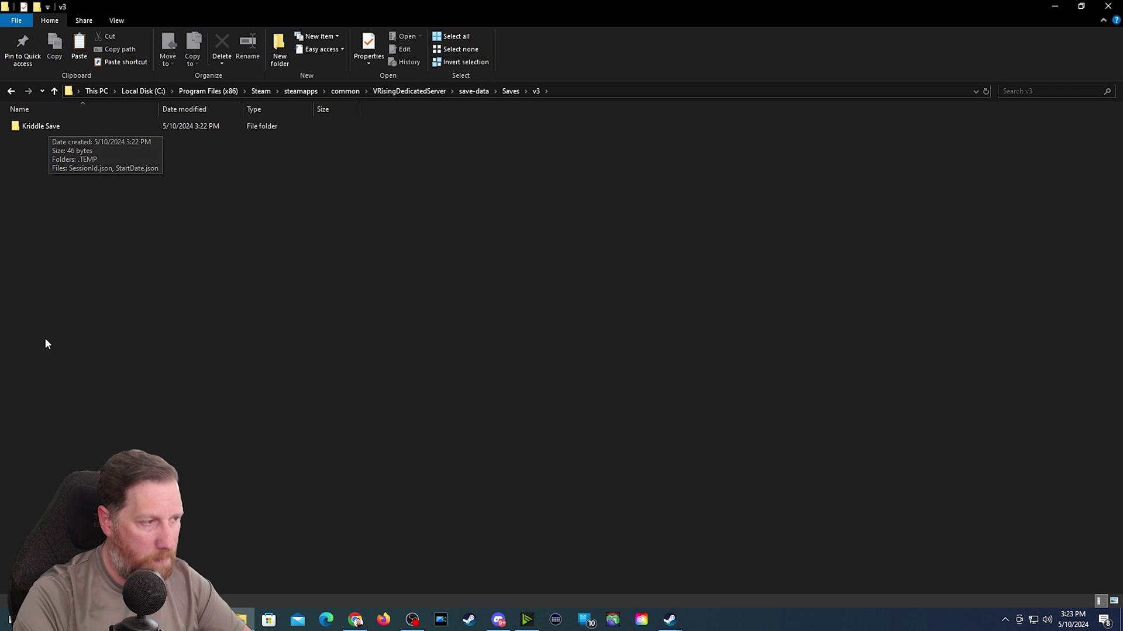
{"action": "double_click", "coordinate": [42, 127]}
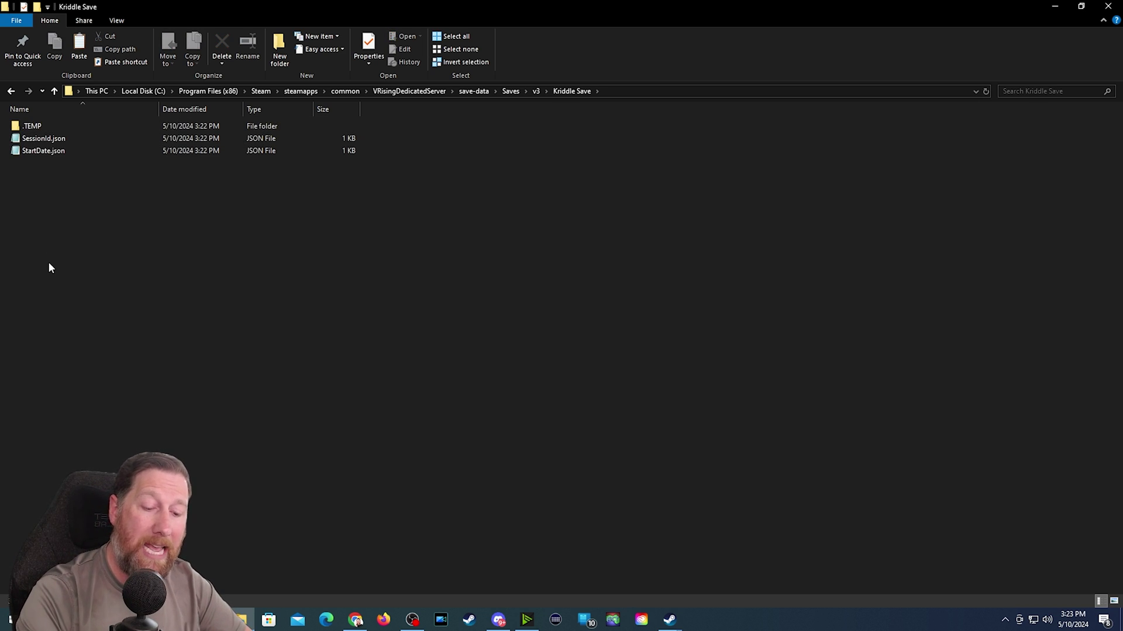
{"action": "key", "text": "ctrl+v"}
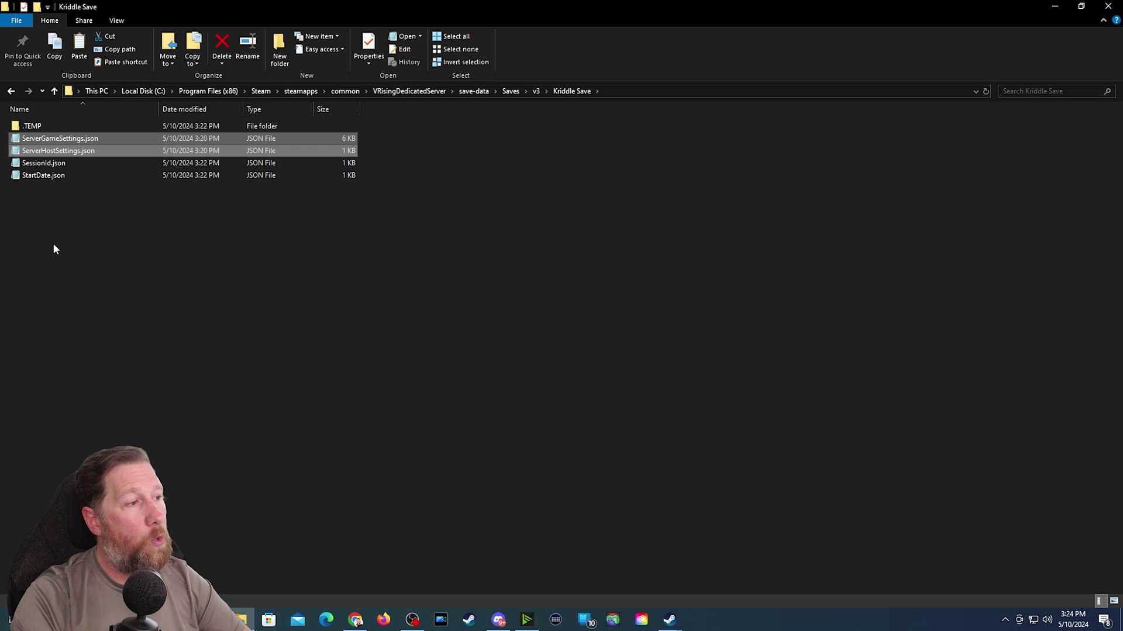
{"action": "left_click", "coordinate": [83, 264]}
- Open the copied ServerHostSettings.json in Notepad
{"action": "right_click", "coordinate": [47, 153]}
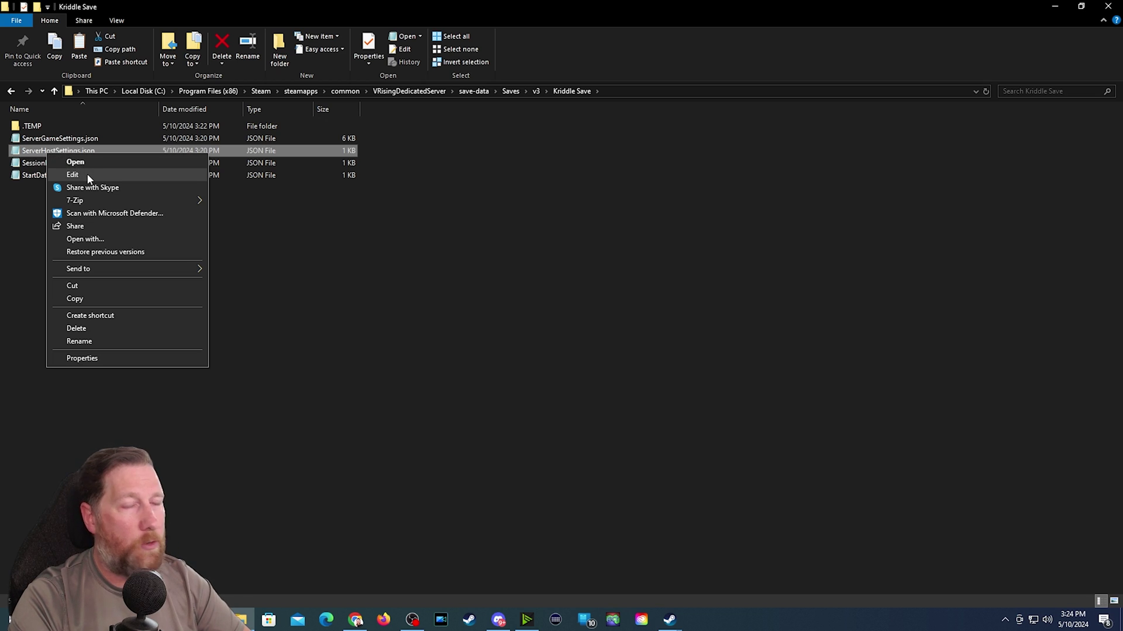
{"action": "left_click", "coordinate": [73, 175]}
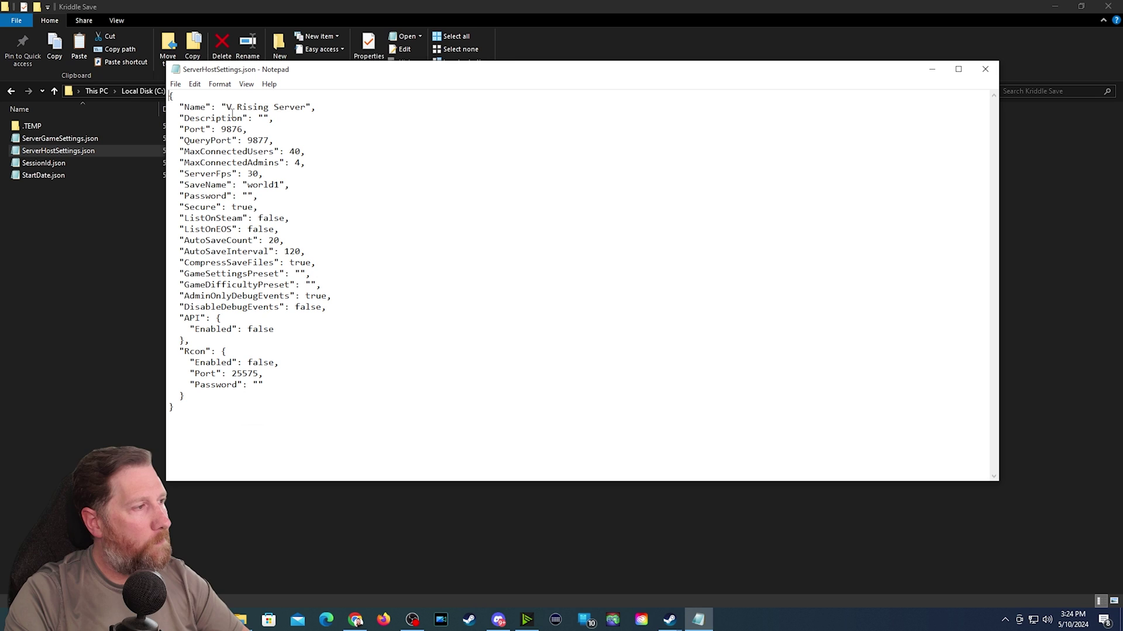
{"action": "left_click_drag", "start_coordinate": [226, 107], "coordinate": [315, 111]}
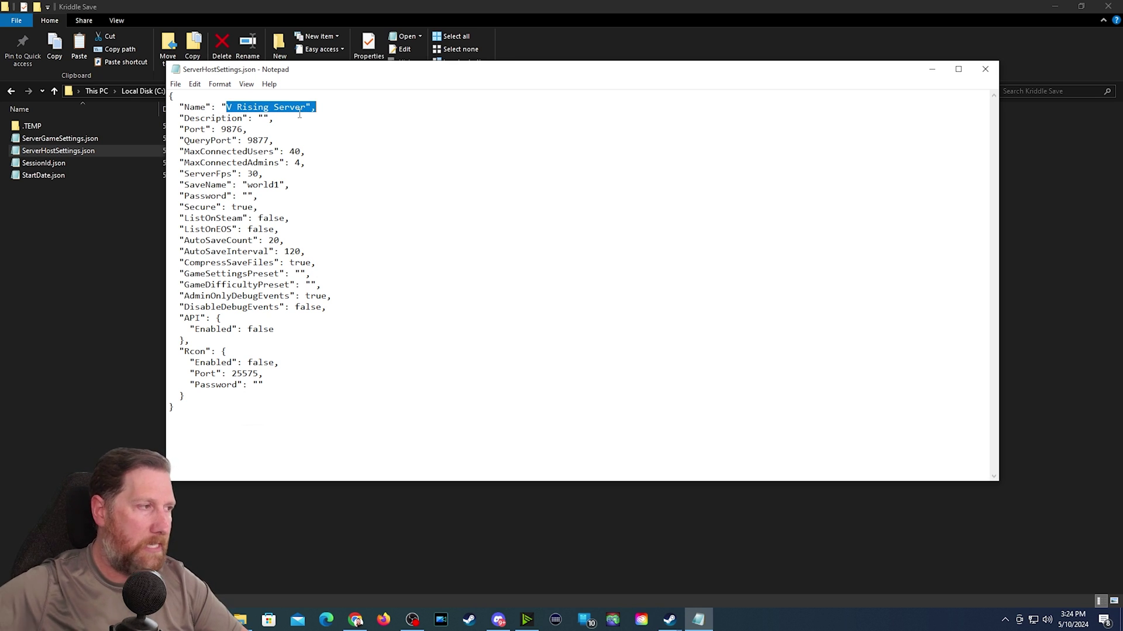
{"action": "left_click", "coordinate": [263, 117]}
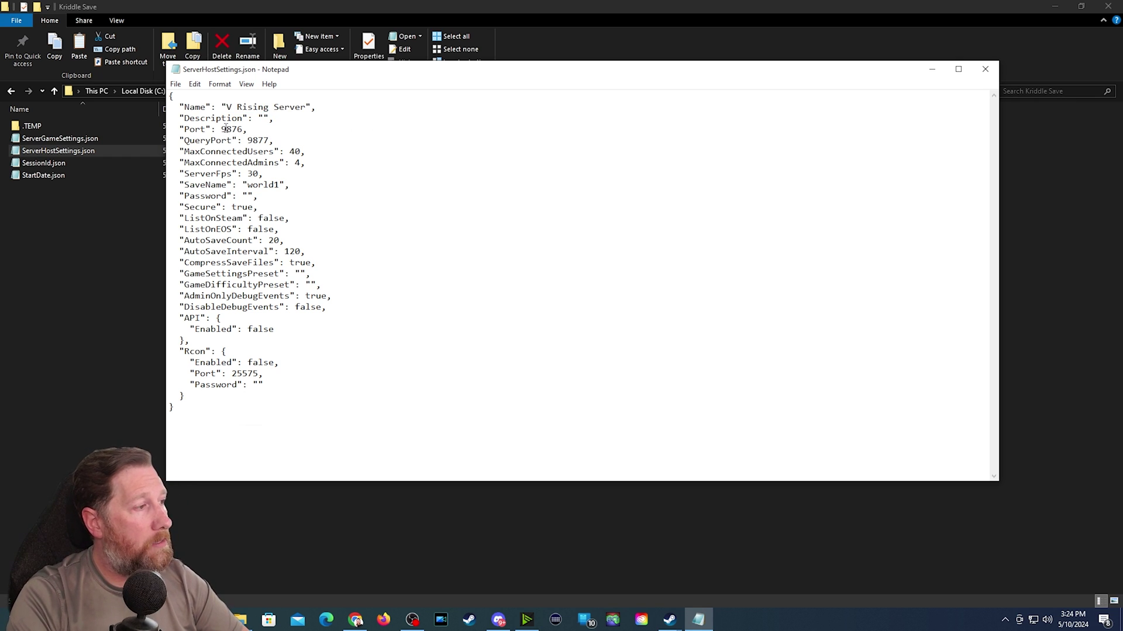
- Change Port from 9876 to 12000 and QueryPort to 12001
{"action": "left_click_drag", "start_coordinate": [222, 129], "coordinate": [245, 130]}
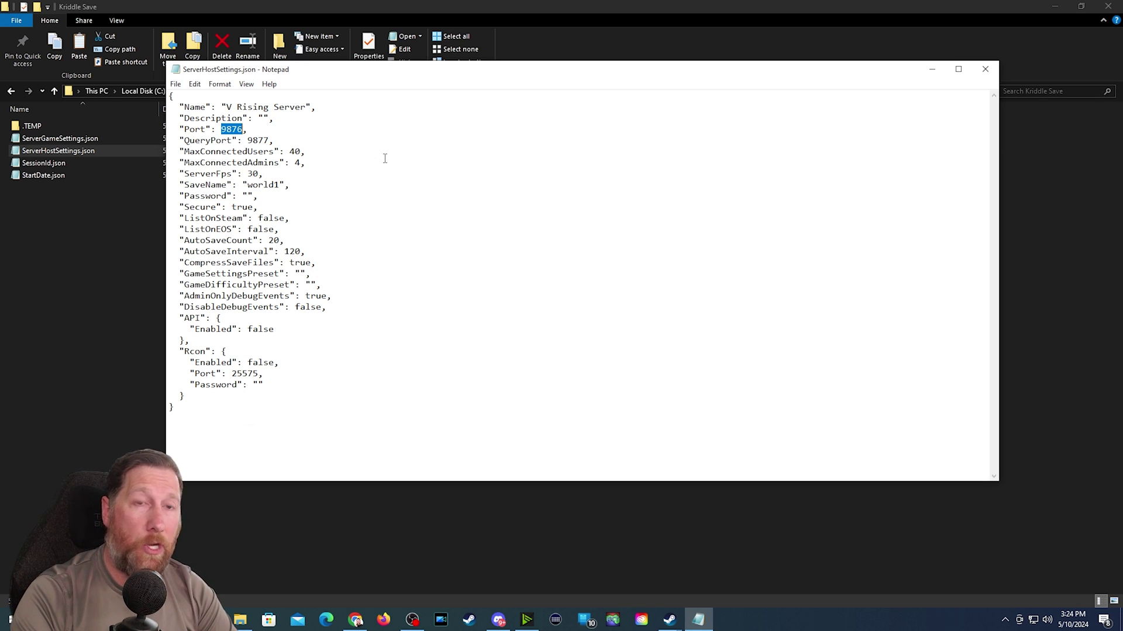
{"action": "type", "text": "12000"}
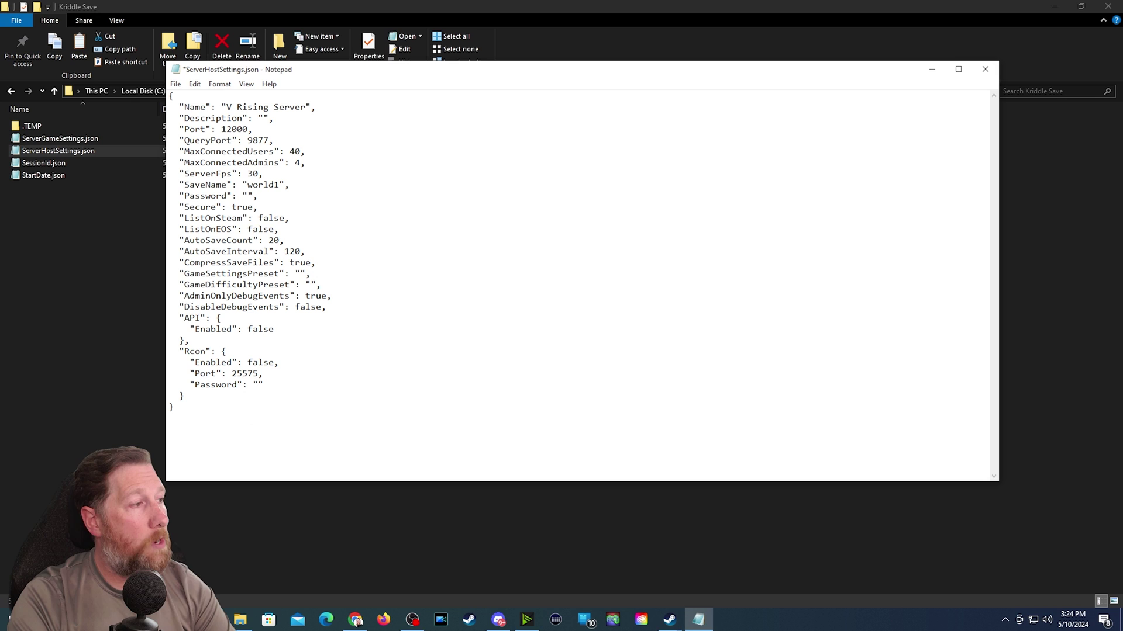
{"action": "key", "text": "BackSpace"}
{"action": "key", "text": "BackSpace"}
{"action": "key", "text": "BackSpace"}
{"action": "key", "text": "BackSpace"}
{"action": "type", "text": "7"}
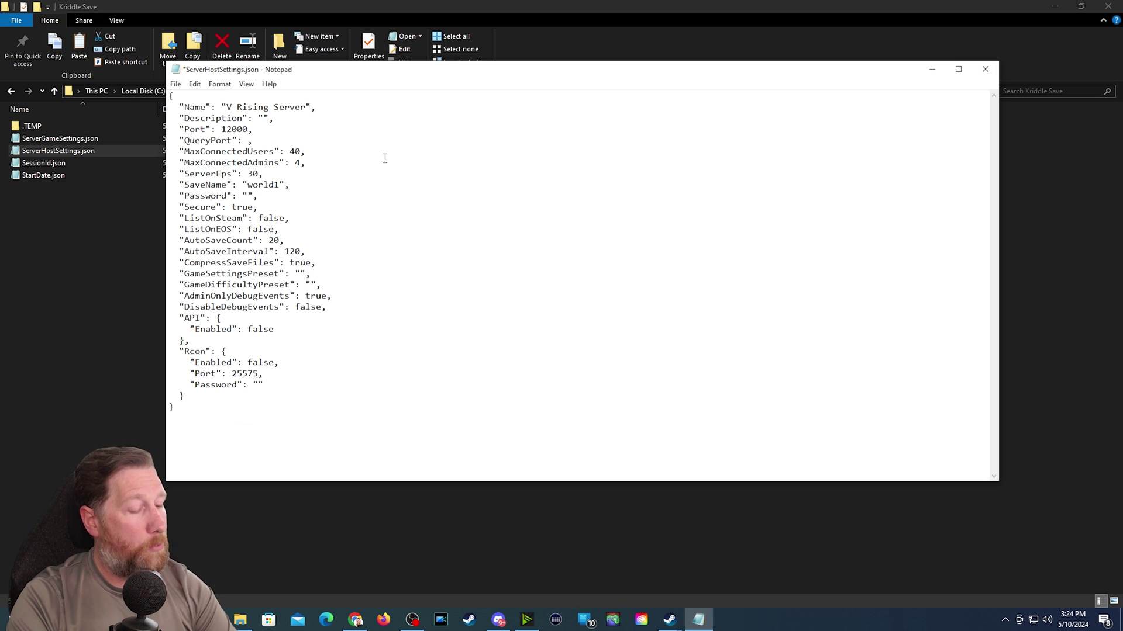
{"action": "type", "text": "12001"}
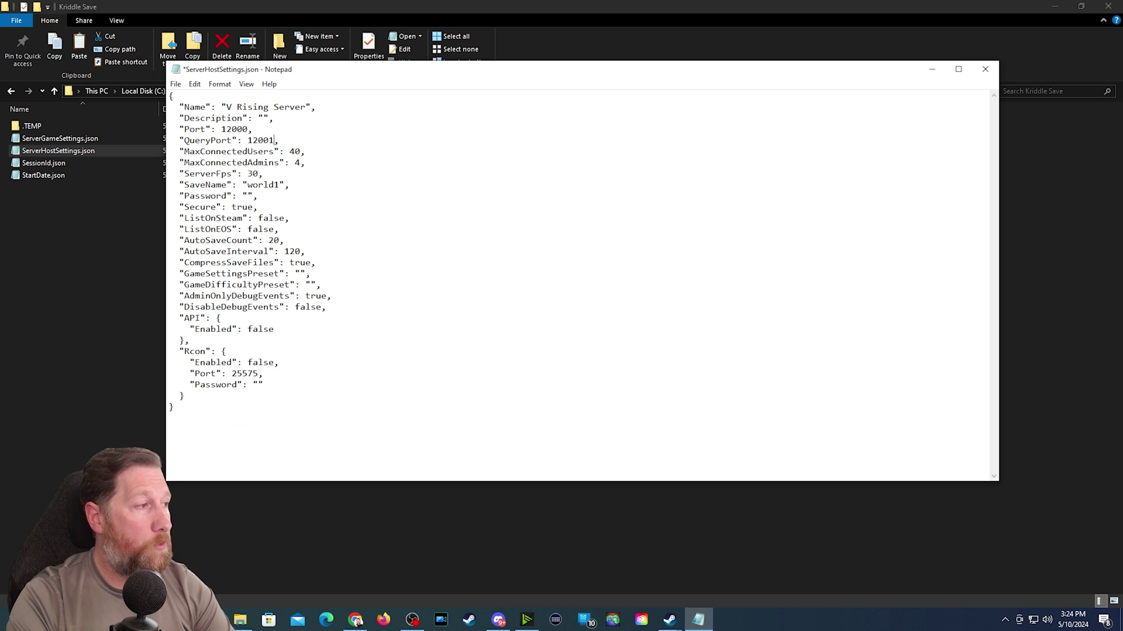
{"action": "left_click_drag", "start_coordinate": [222, 129], "coordinate": [264, 185]}
{"action": "double_click", "coordinate": [236, 129]}
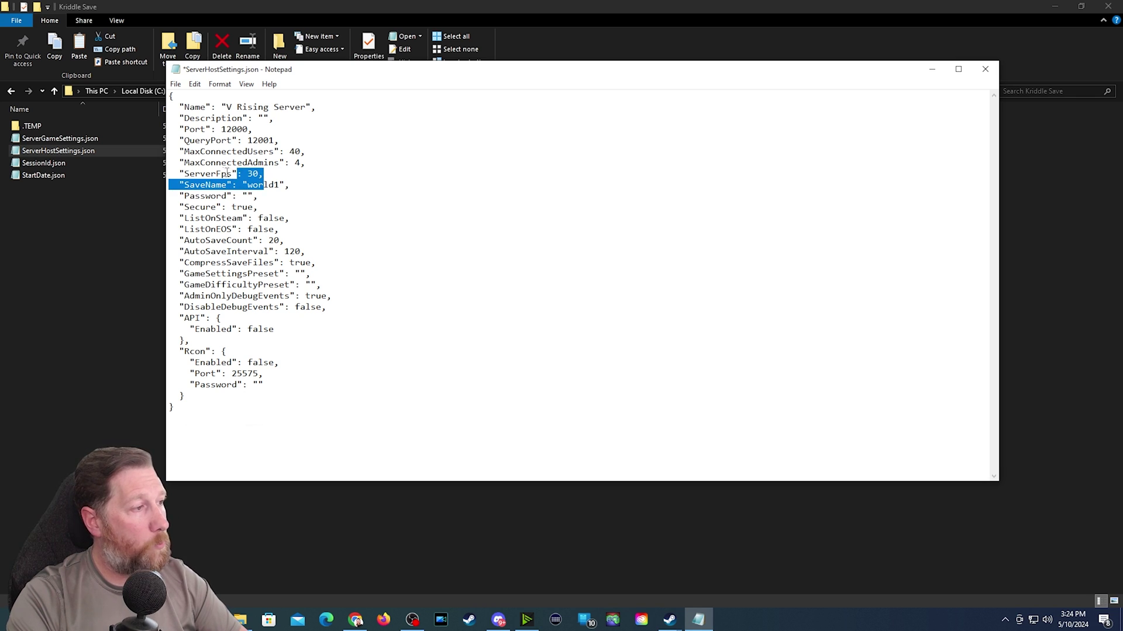
- Enter a server password in the empty Password field
{"action": "left_click", "coordinate": [227, 173]}
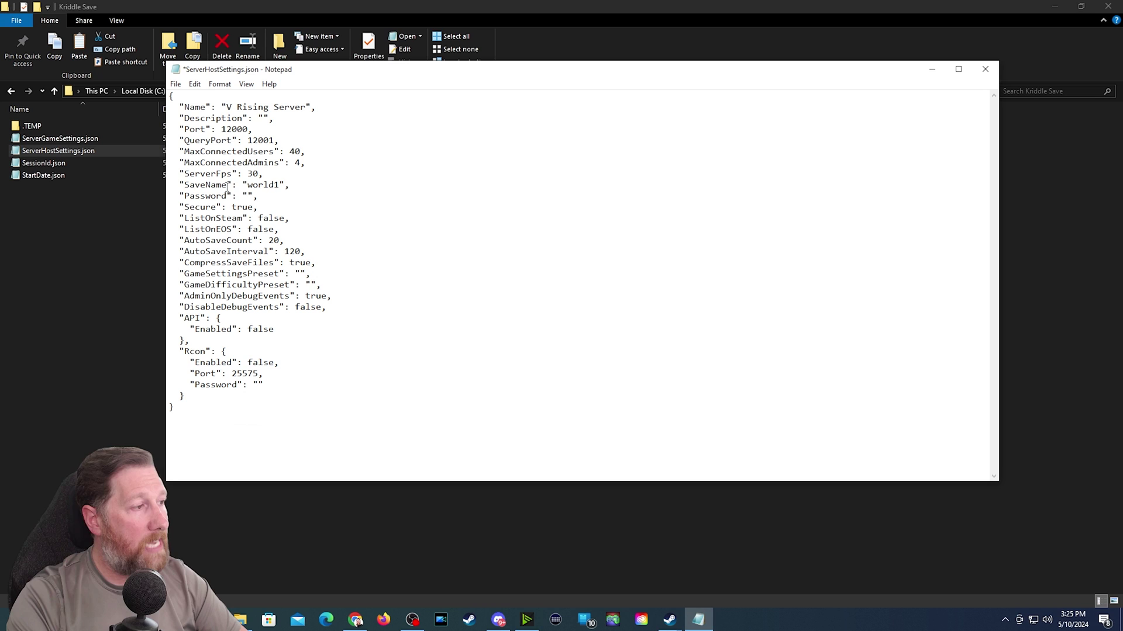
{"action": "left_click_drag", "start_coordinate": [248, 184], "coordinate": [280, 187]}
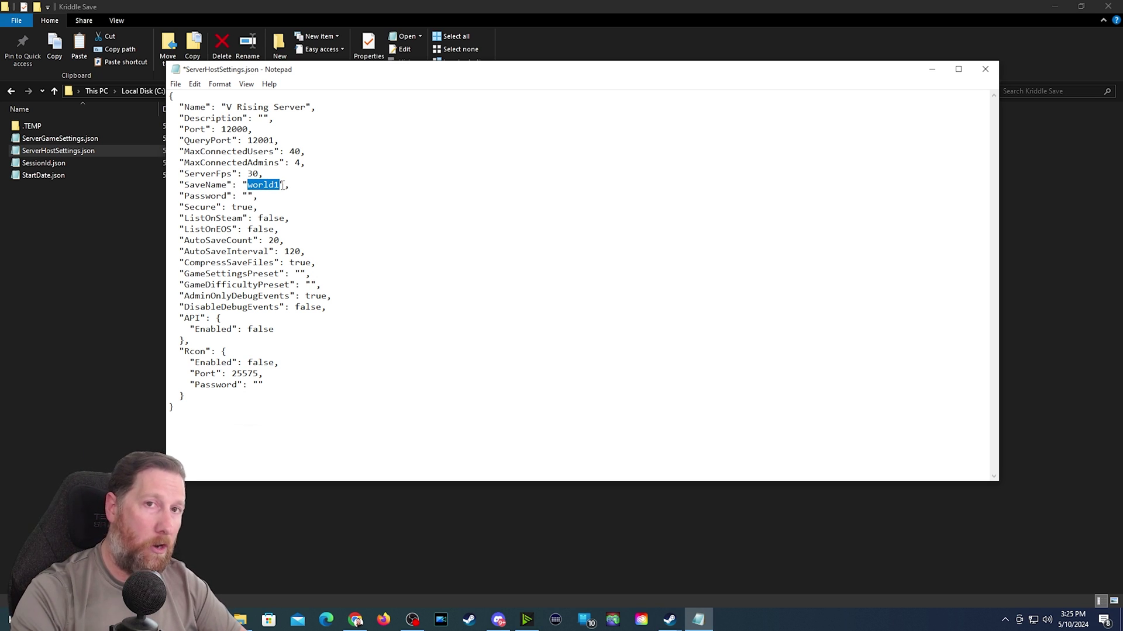
{"action": "left_click", "coordinate": [247, 199]}
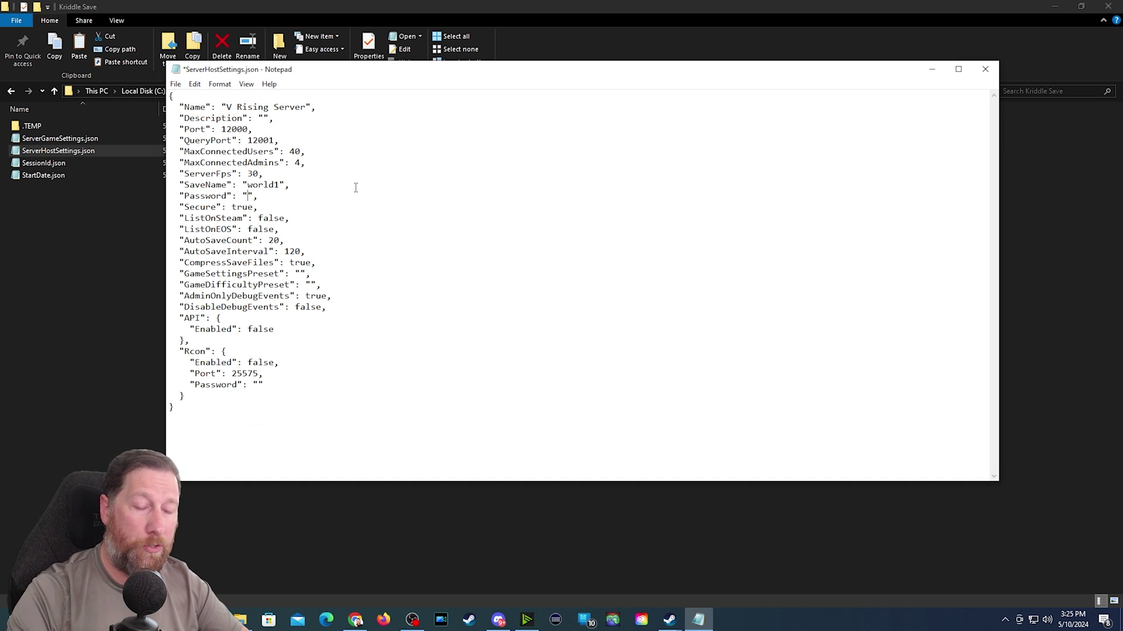
{"action": "type", "text": "password"}
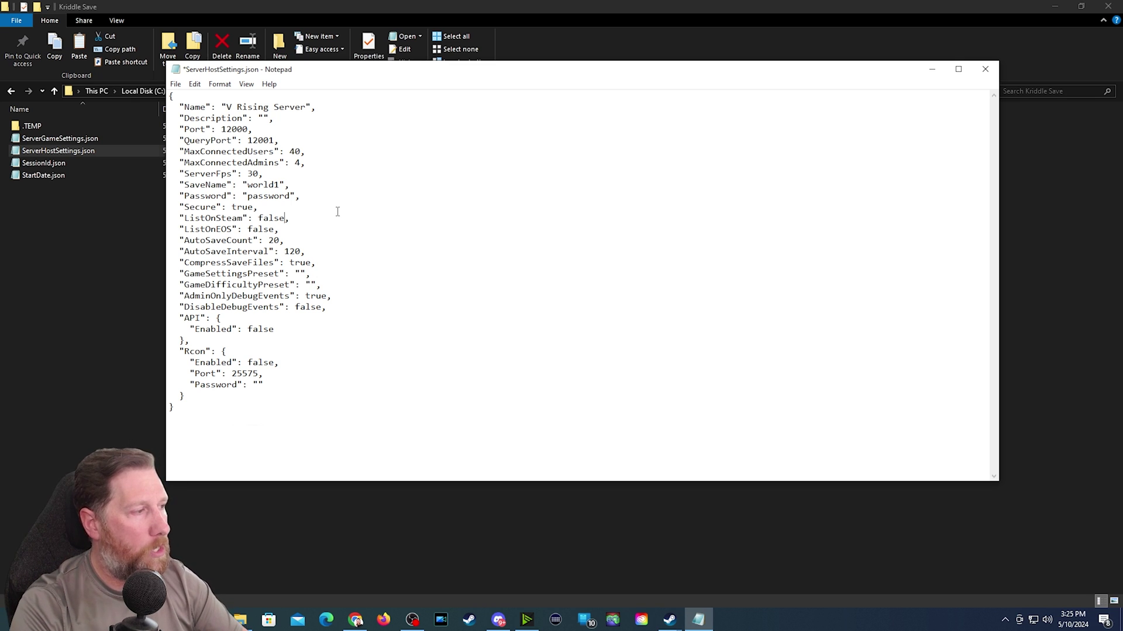
- Change ListOnSteam and ListOnEOS from false to true
{"action": "key", "text": "BackSpace"}
{"action": "key", "text": "BackSpace"}
{"action": "key", "text": "BackSpace"}
{"action": "key", "text": "BackSpace"}
{"action": "key", "text": "BackSpace"}
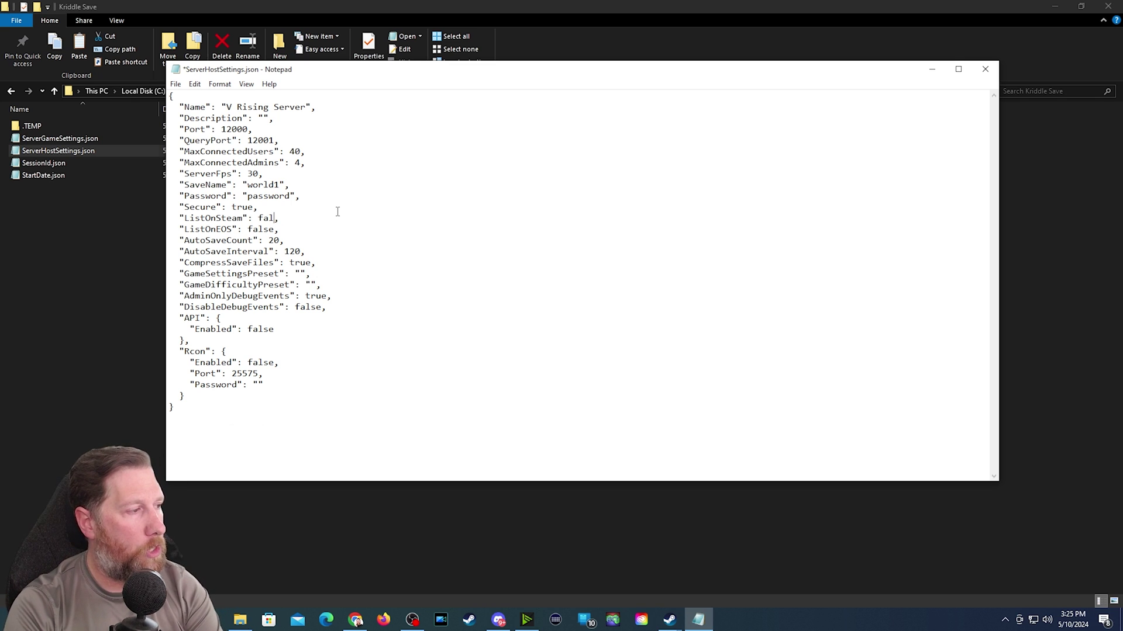
{"action": "type", "text": "true"}
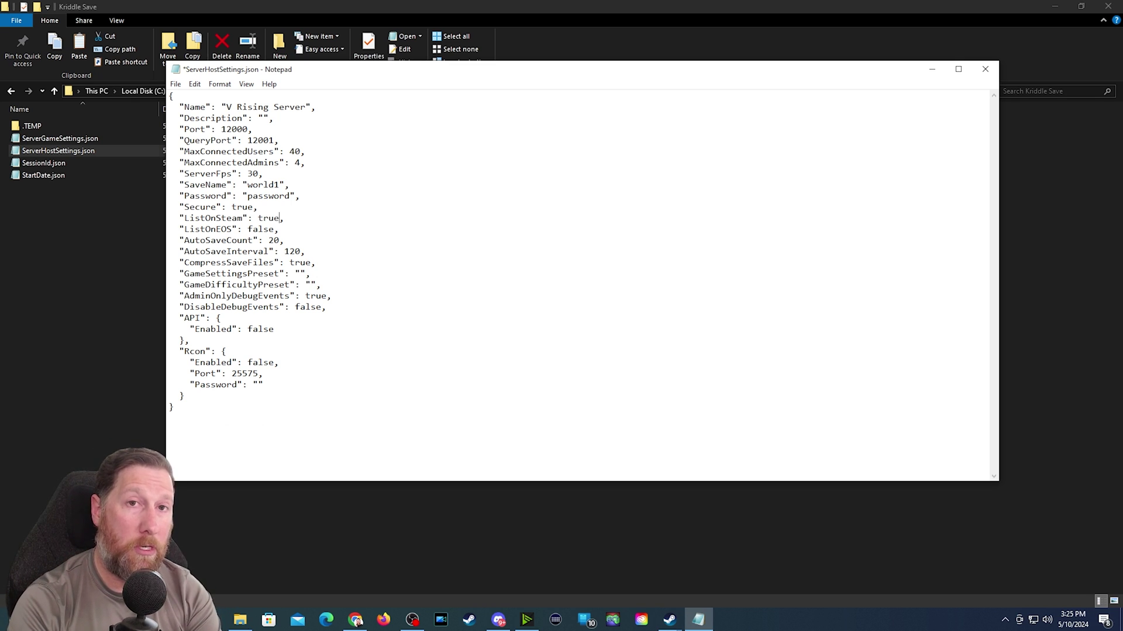
{"action": "left_click", "coordinate": [279, 230]}
{"action": "key", "text": "BackSpace"}
{"action": "key", "text": "BackSpace"}
{"action": "key", "text": "BackSpace"}
{"action": "key", "text": "BackSpace"}
{"action": "key", "text": "BackSpace"}
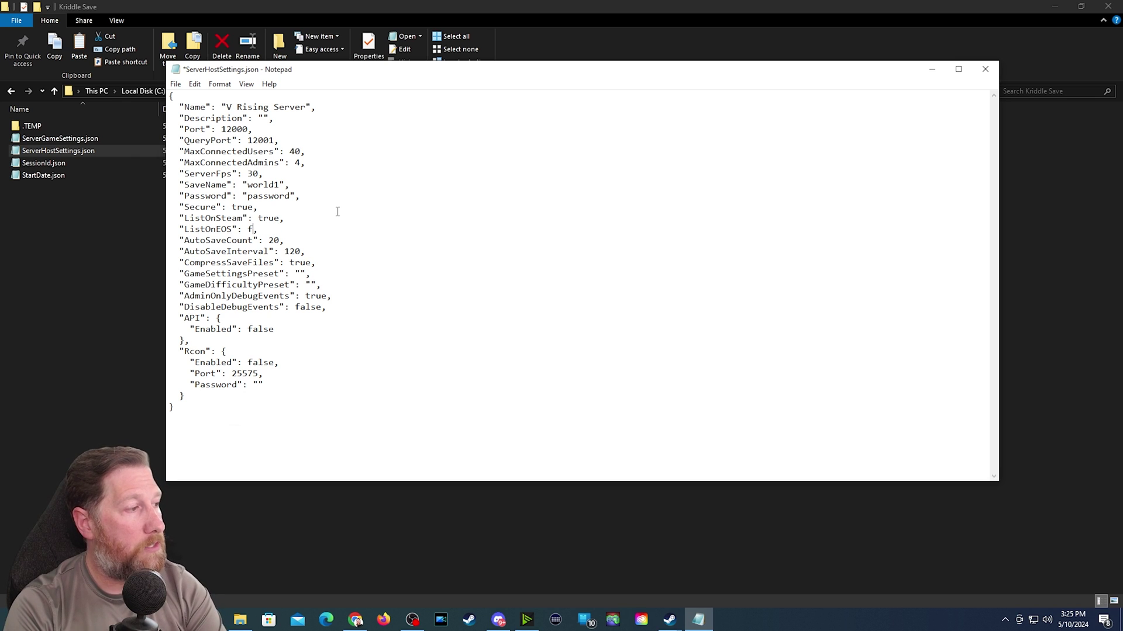
{"action": "type", "text": "true"}
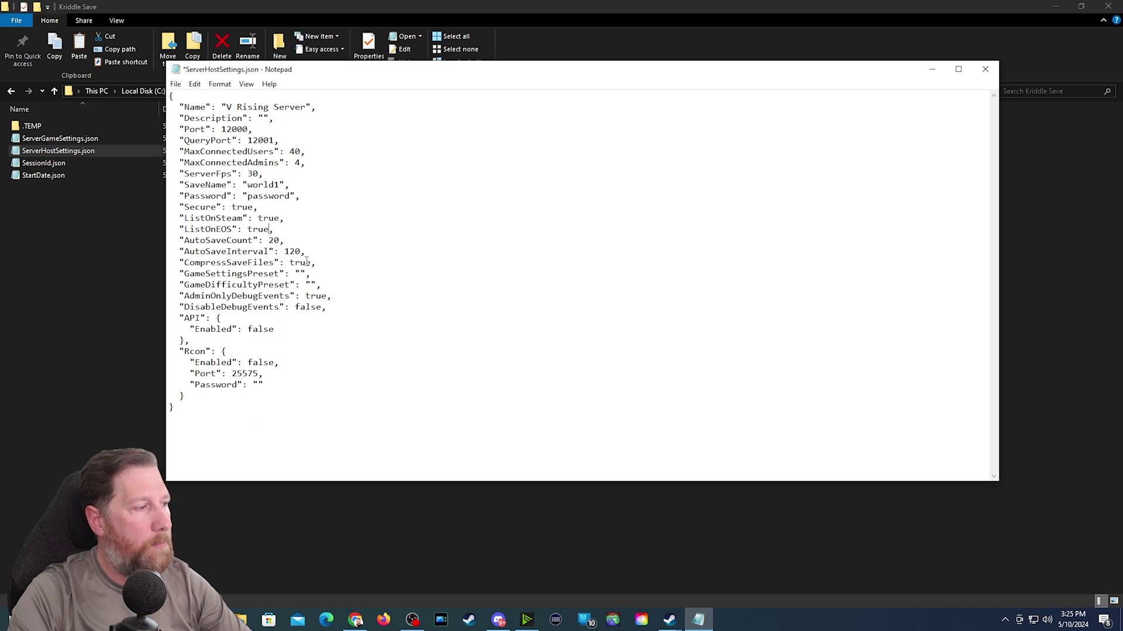
- Save ServerHostSettings.json, review AutoSaveCount 20 and AutoSaveInterval 120, then close Notepad
{"action": "left_click", "coordinate": [175, 84]}
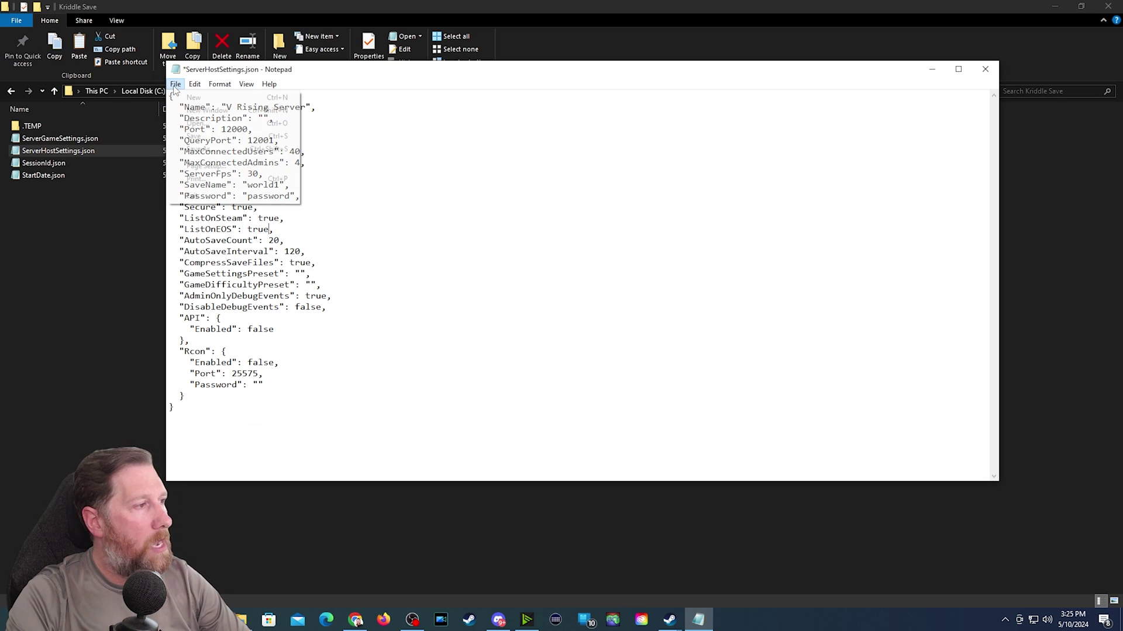
{"action": "left_click", "coordinate": [202, 135]}
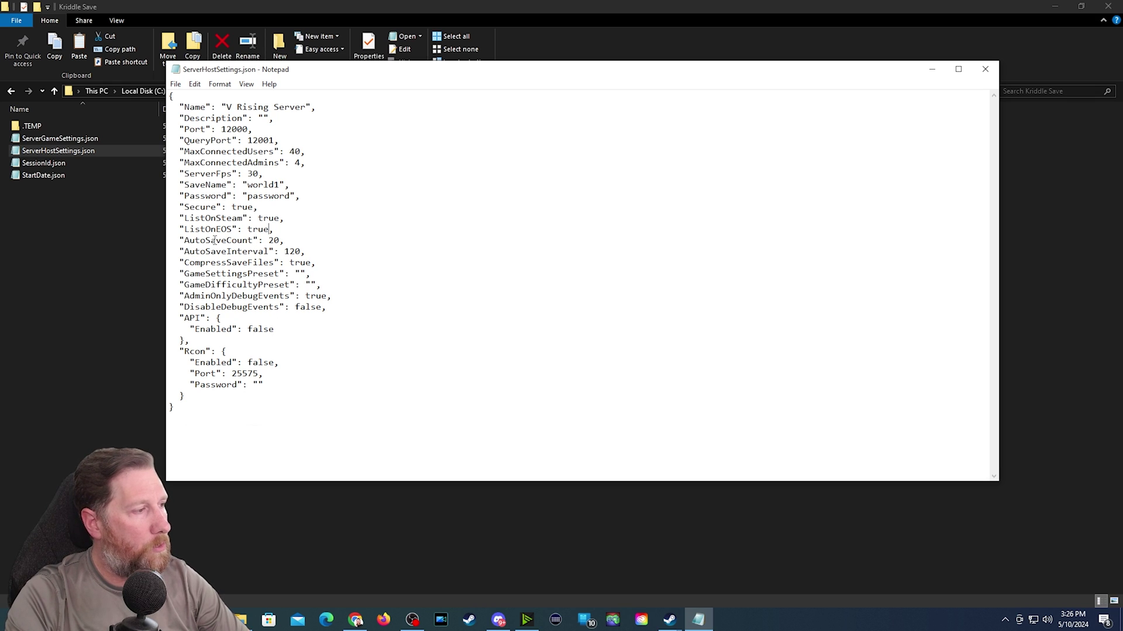
{"action": "double_click", "coordinate": [270, 240]}
{"action": "left_click_drag", "start_coordinate": [285, 252], "coordinate": [301, 251]}
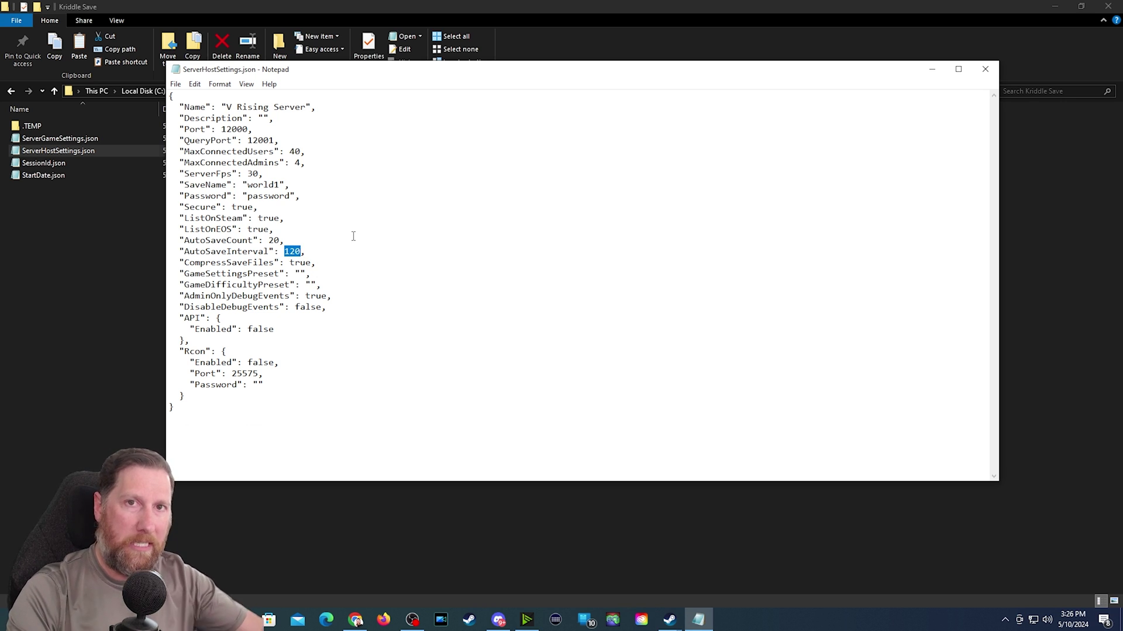
{"action": "double_click", "coordinate": [286, 239]}
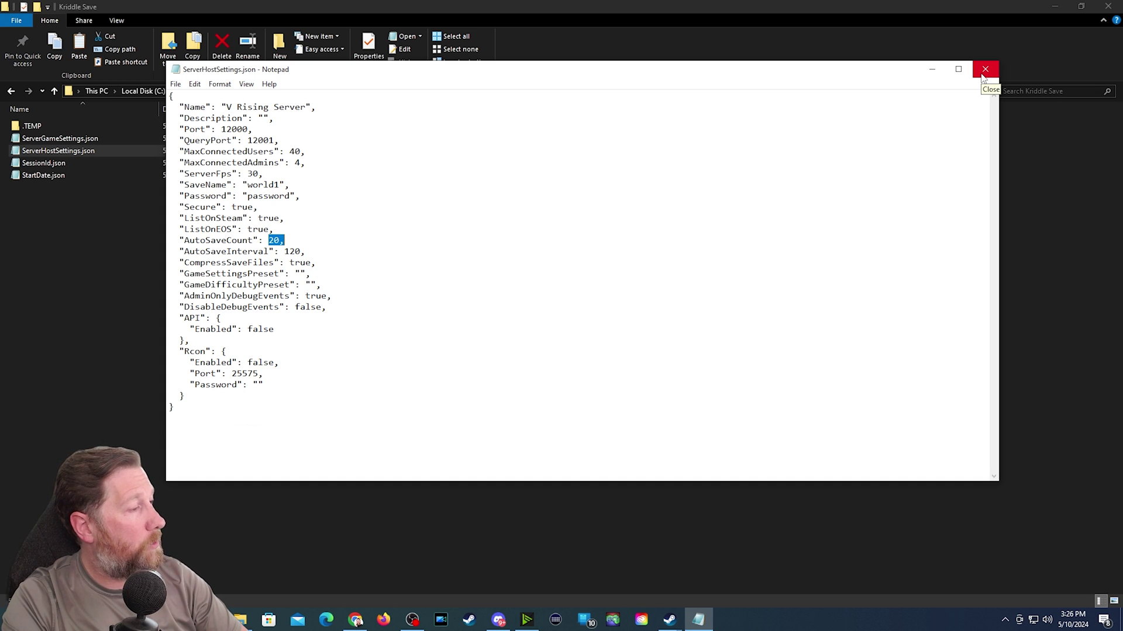
{"action": "left_click", "coordinate": [985, 69]}
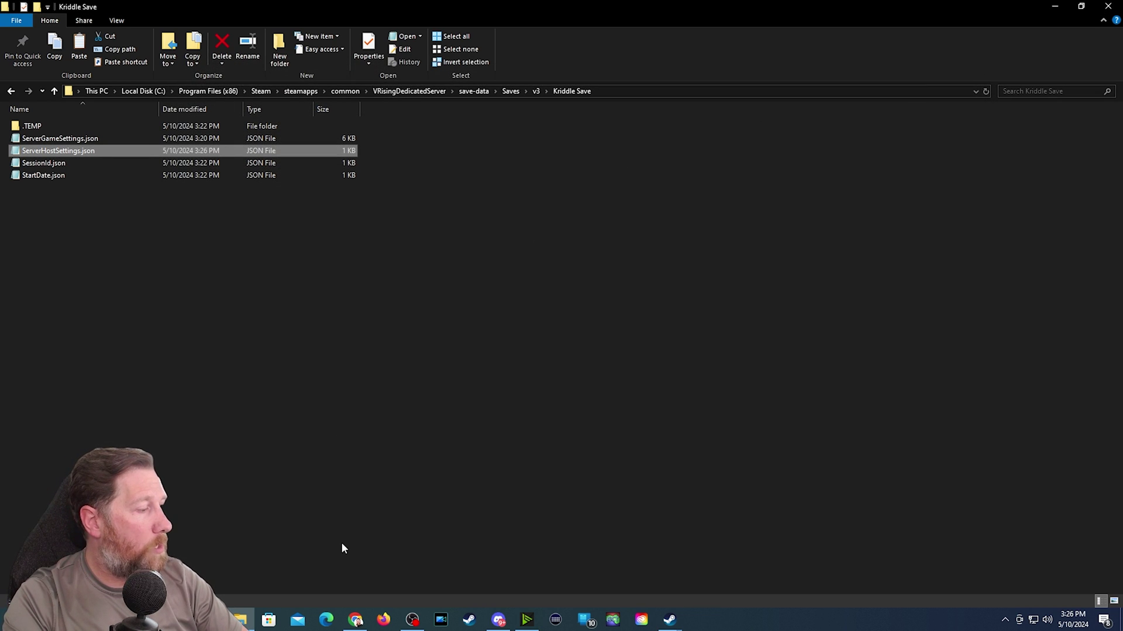
{"action": "left_click", "coordinate": [356, 622]}
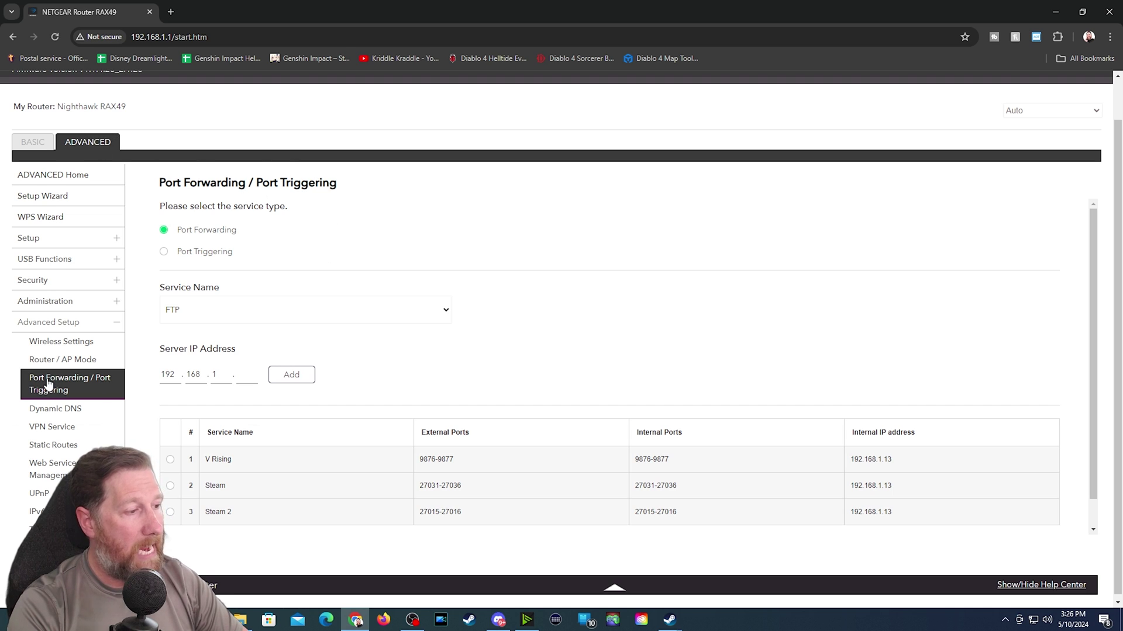
{"action": "scroll", "coordinate": [576, 300], "scroll_direction": "down", "scroll_amount": 1}
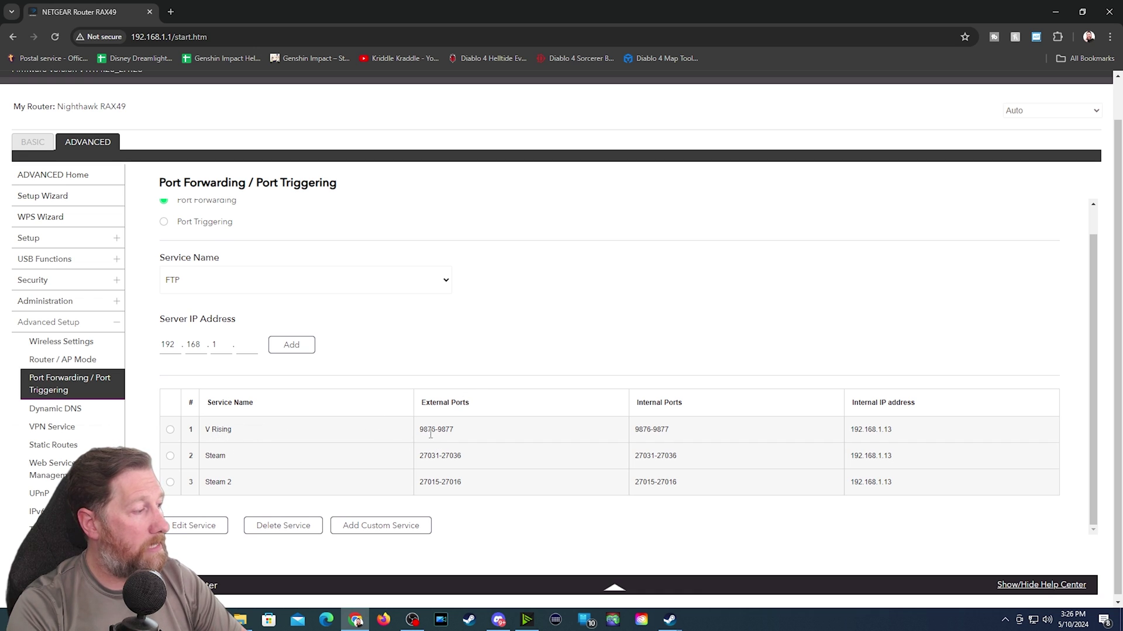
{"action": "left_click_drag", "start_coordinate": [416, 433], "coordinate": [457, 432]}
{"action": "left_click", "coordinate": [452, 431]}
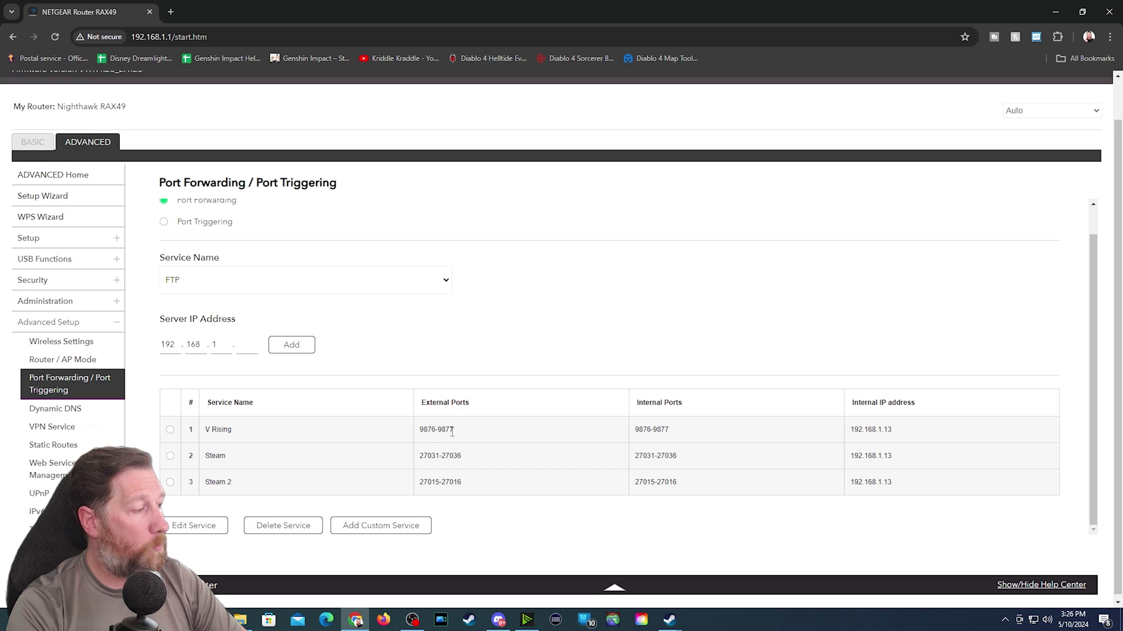
{"action": "left_click_drag", "start_coordinate": [418, 433], "coordinate": [471, 485]}
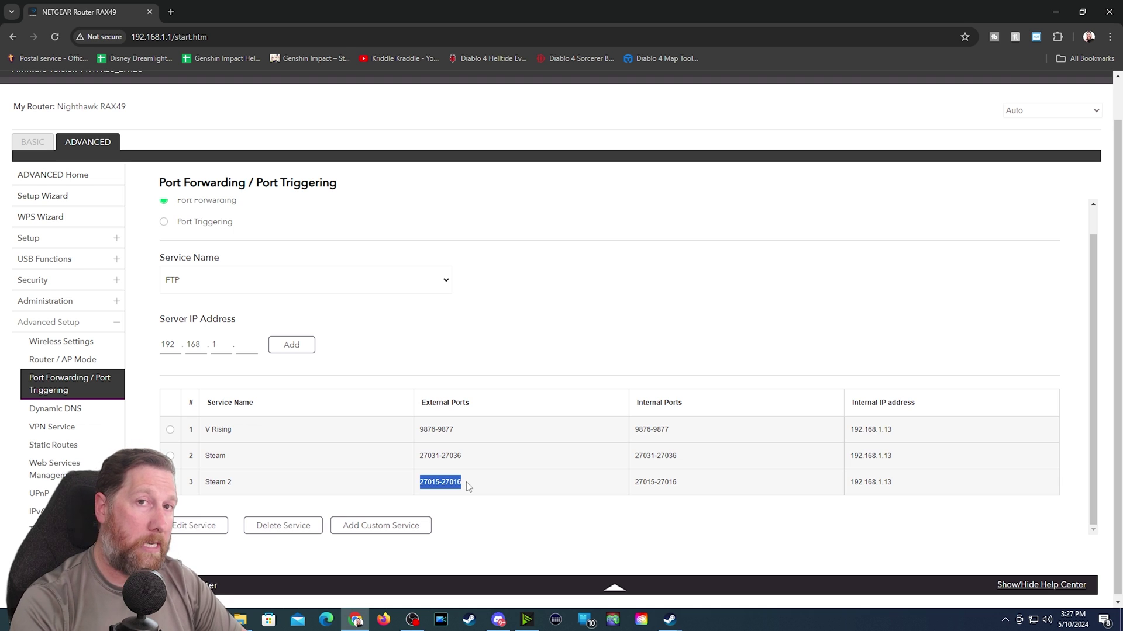
{"action": "left_click_drag", "start_coordinate": [471, 457], "coordinate": [421, 486]}
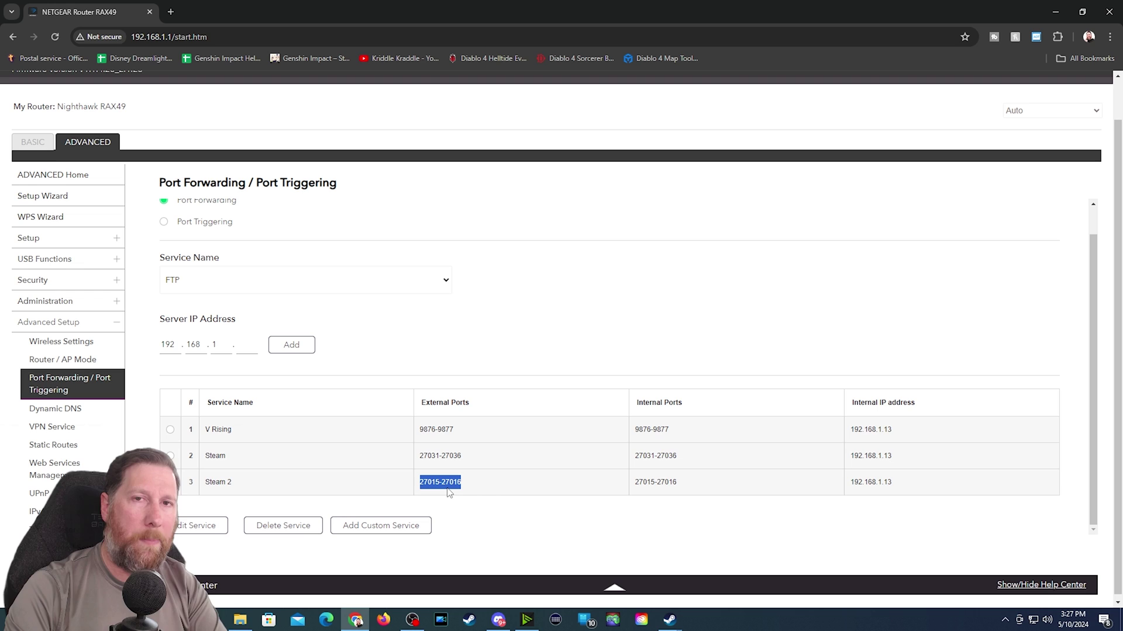
{"action": "left_click_drag", "start_coordinate": [463, 467], "coordinate": [419, 480]}
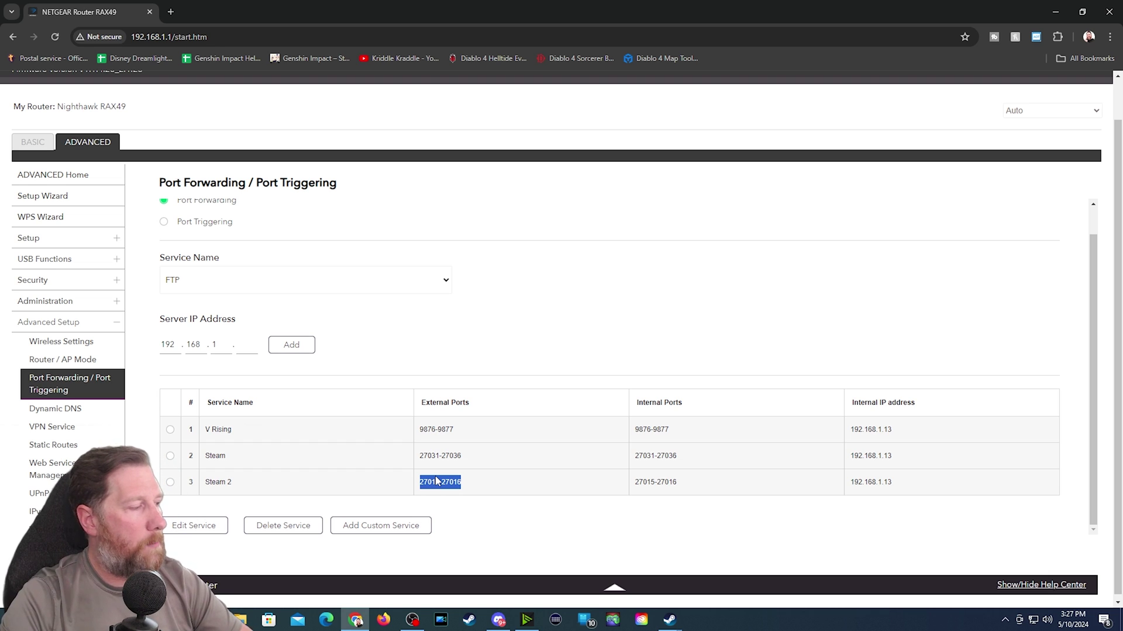
{"action": "left_click", "coordinate": [461, 427]}
{"action": "left_click_drag", "start_coordinate": [211, 432], "coordinate": [306, 438]}
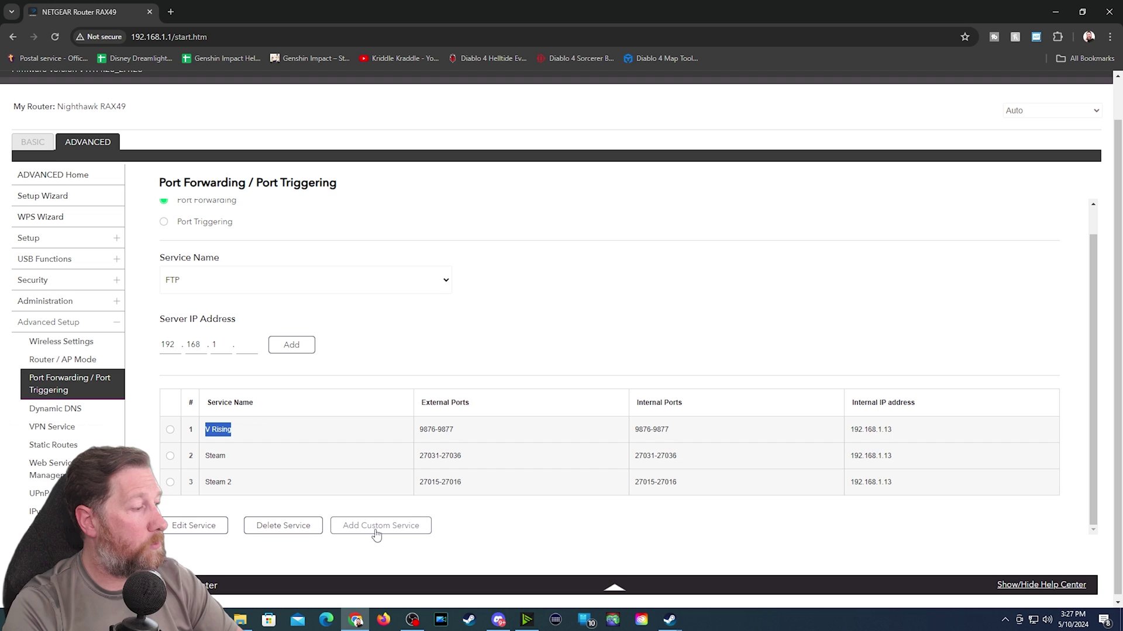
{"action": "left_click", "coordinate": [396, 529]}
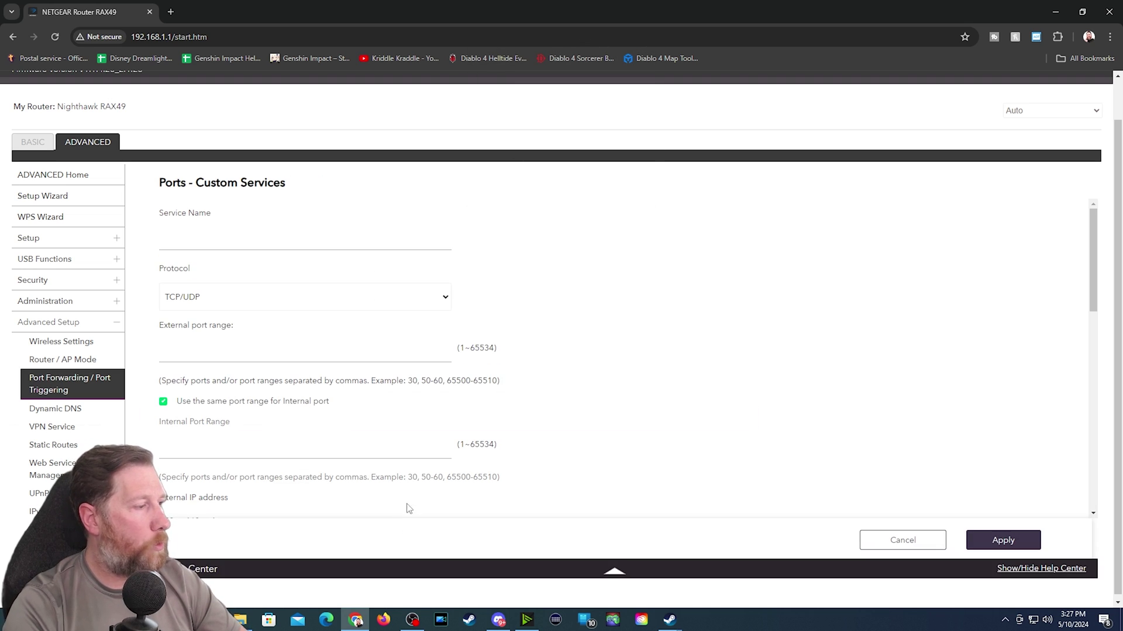
{"action": "left_click", "coordinate": [251, 246]}
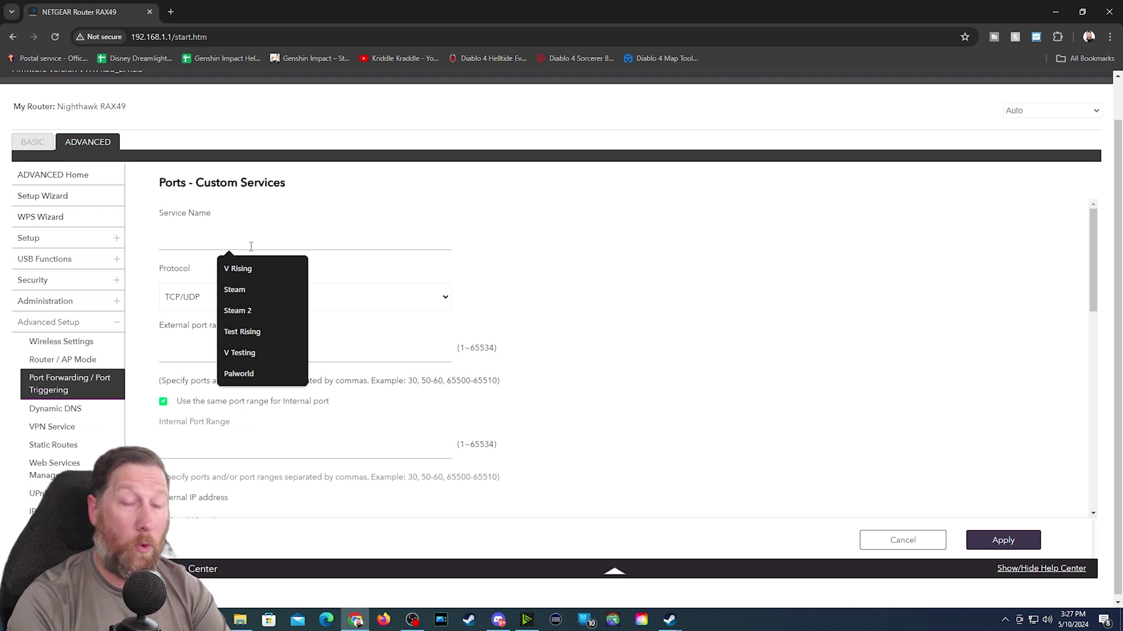
{"action": "type", "text": "V Testing"}
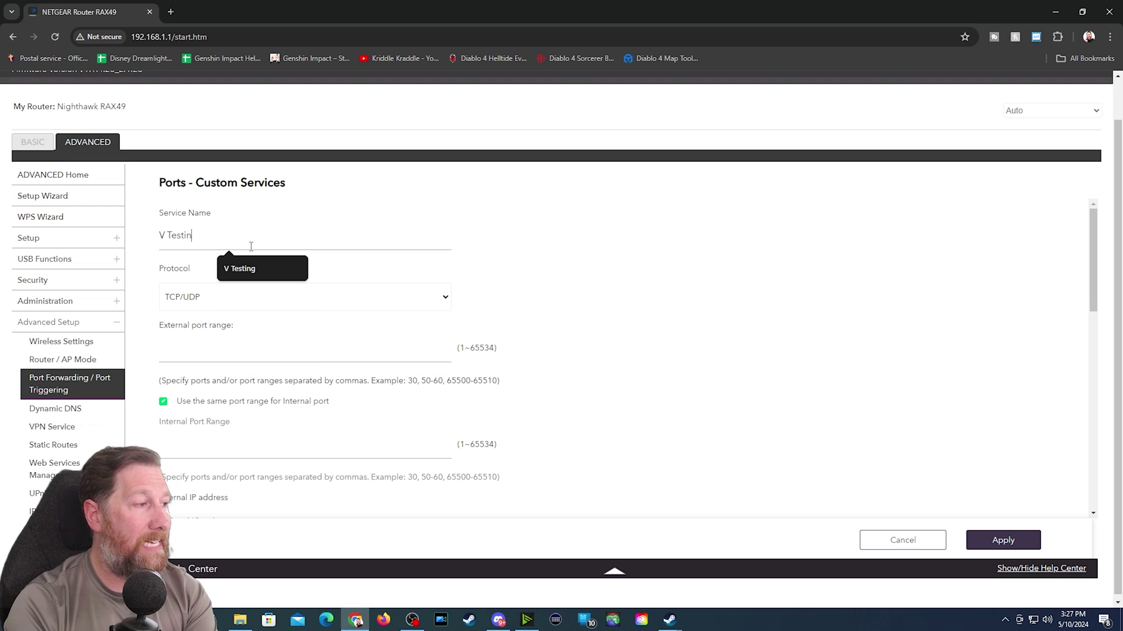
{"action": "left_click", "coordinate": [210, 352]}
{"action": "type", "text": "12000"}
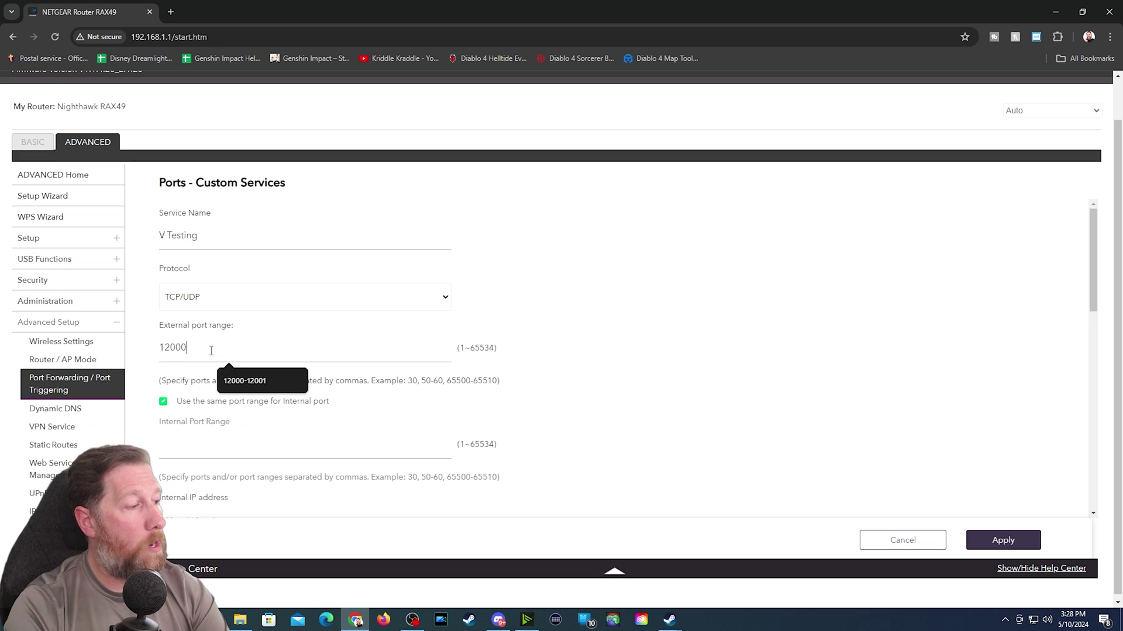
{"action": "type", "text": "-12001"}
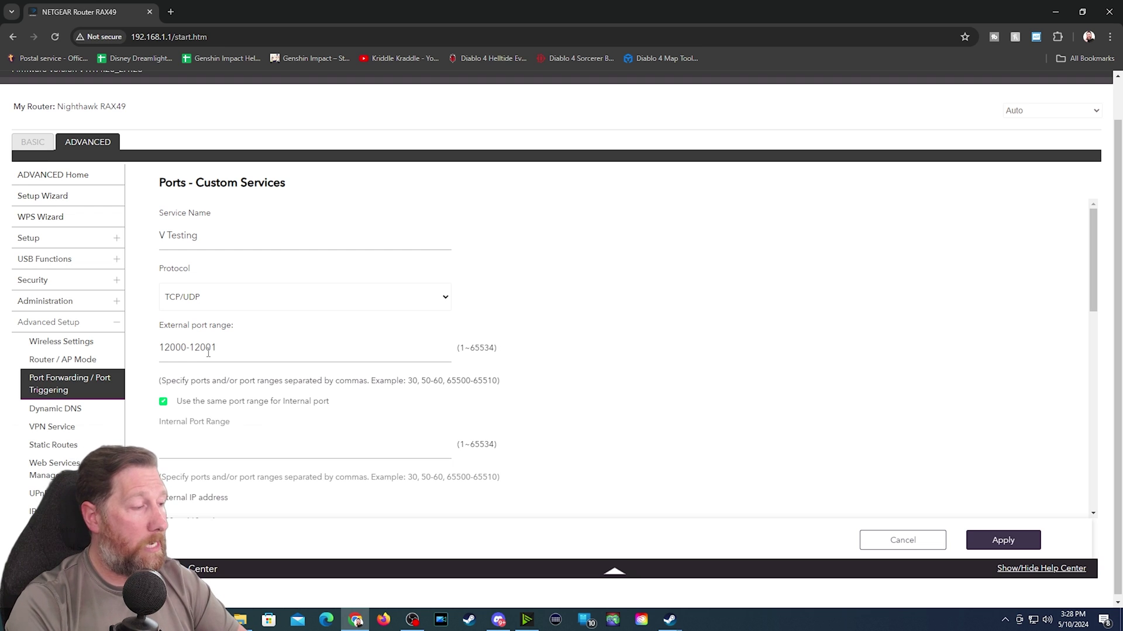
{"action": "left_click", "coordinate": [231, 450]}
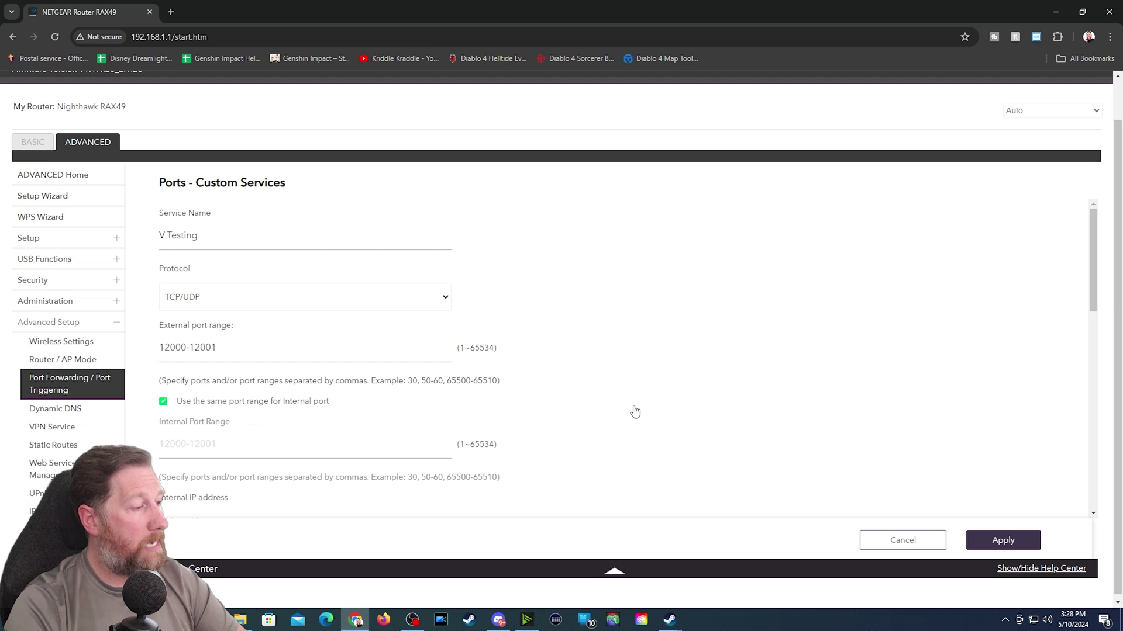
{"action": "scroll", "coordinate": [564, 391], "scroll_direction": "down", "scroll_amount": 2}
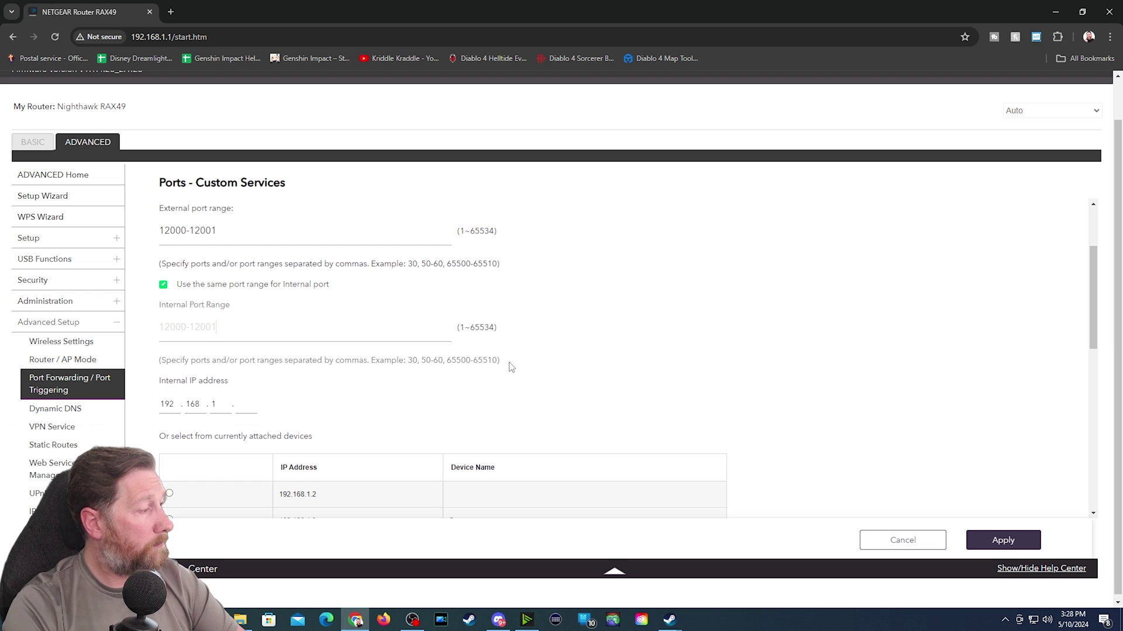
{"action": "scroll", "coordinate": [517, 360], "scroll_direction": "down", "scroll_amount": 1}
{"action": "left_click", "coordinate": [245, 347]}
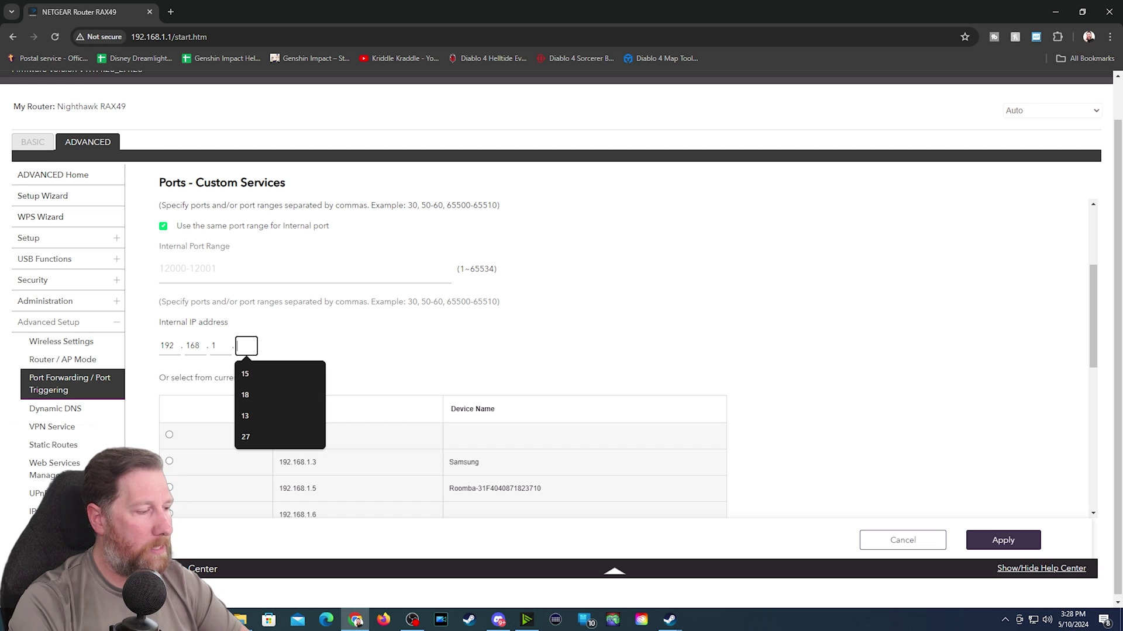
- Run ipconfig in Command Prompt to find the PC's IPv4 address 192.168.1.15, then close it
{"action": "key", "text": "super+s"}
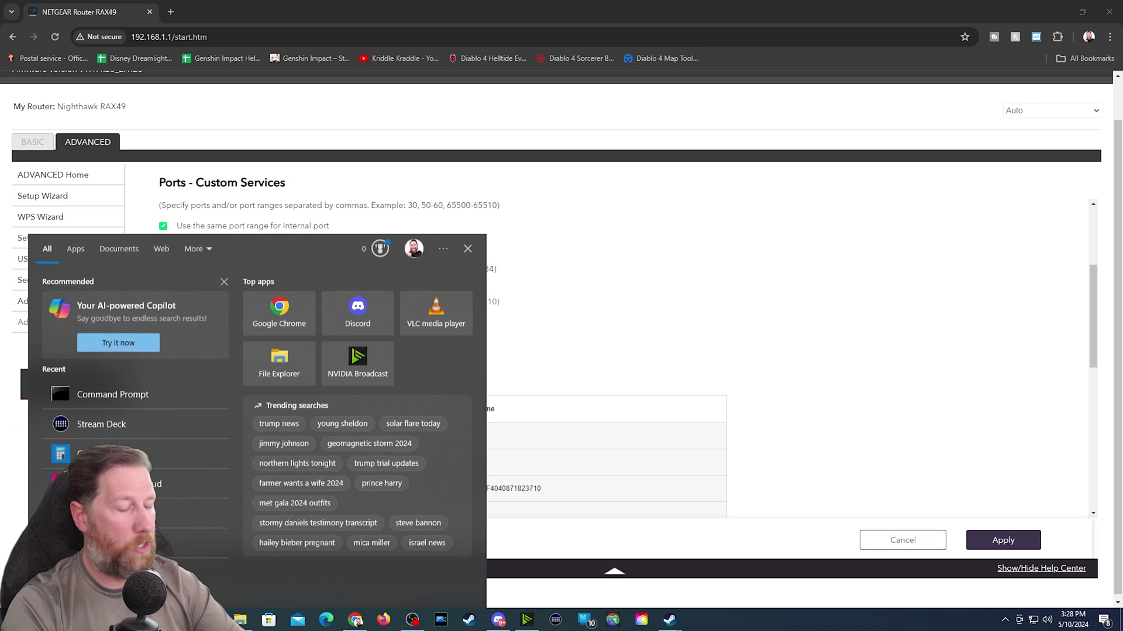
{"action": "type", "text": "cmd"}
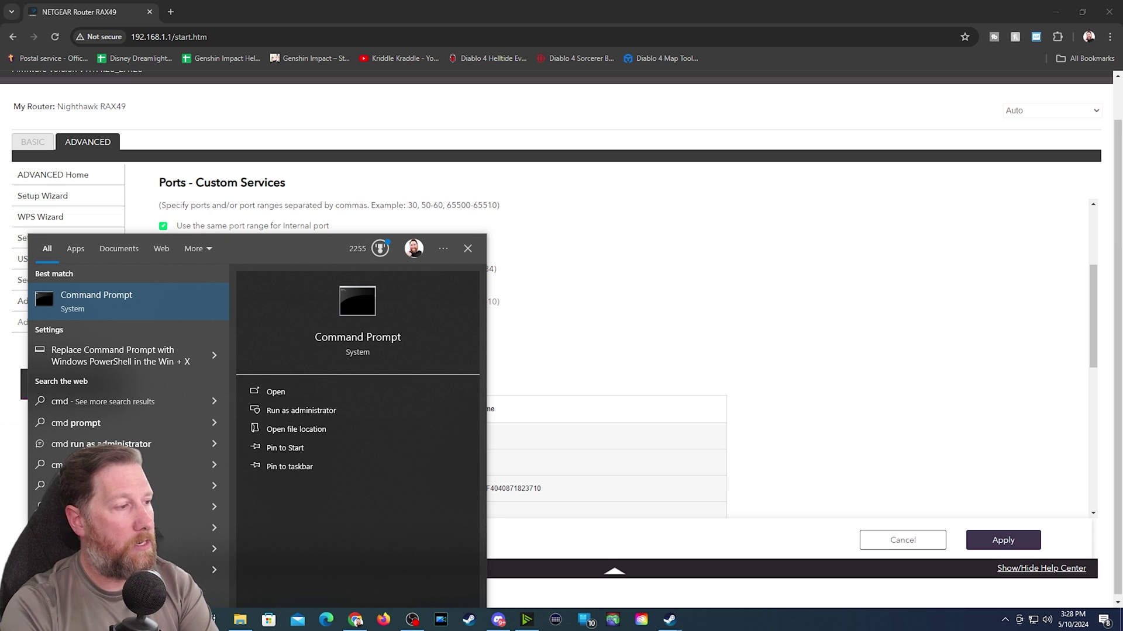
{"action": "key", "text": "Return"}
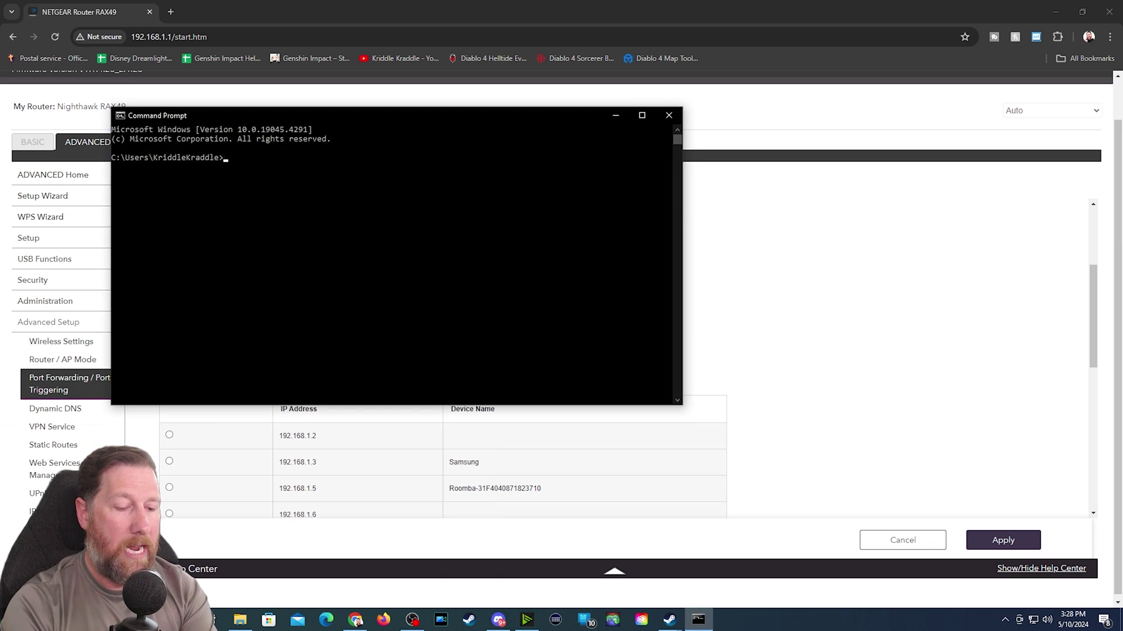
{"action": "type", "text": "ipconfig"}
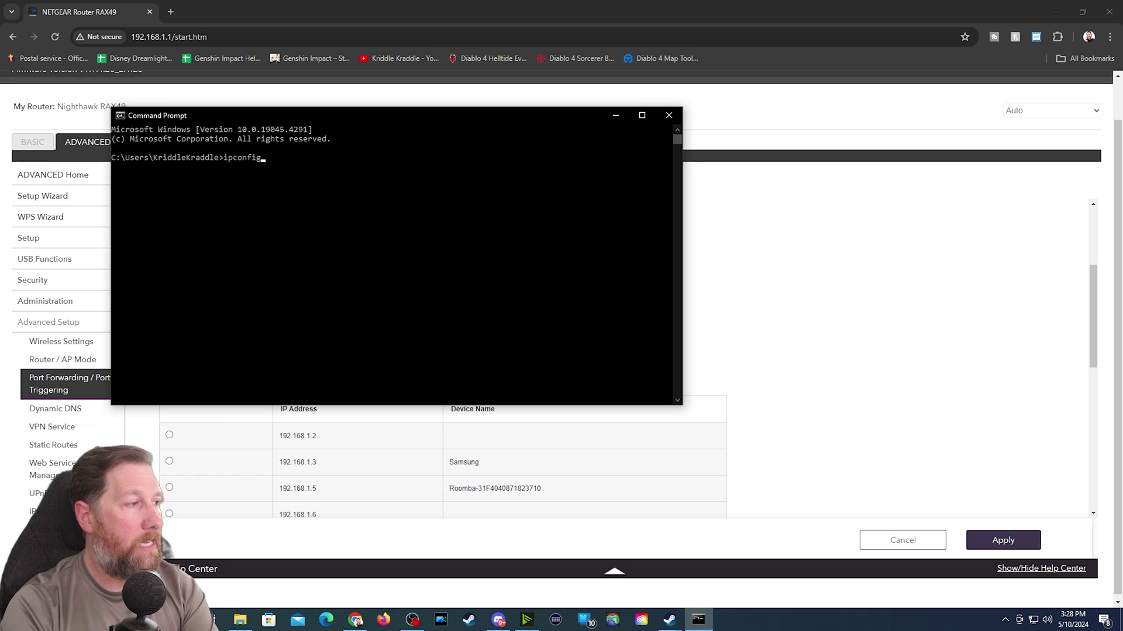
{"action": "key", "text": "Return"}
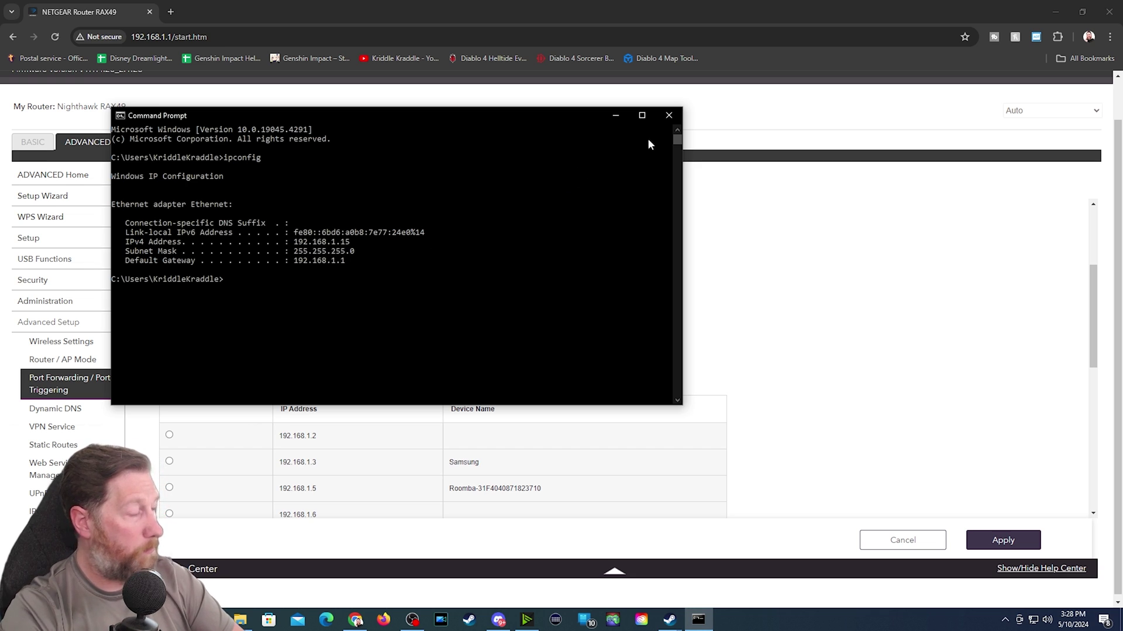
{"action": "left_click", "coordinate": [669, 116]}
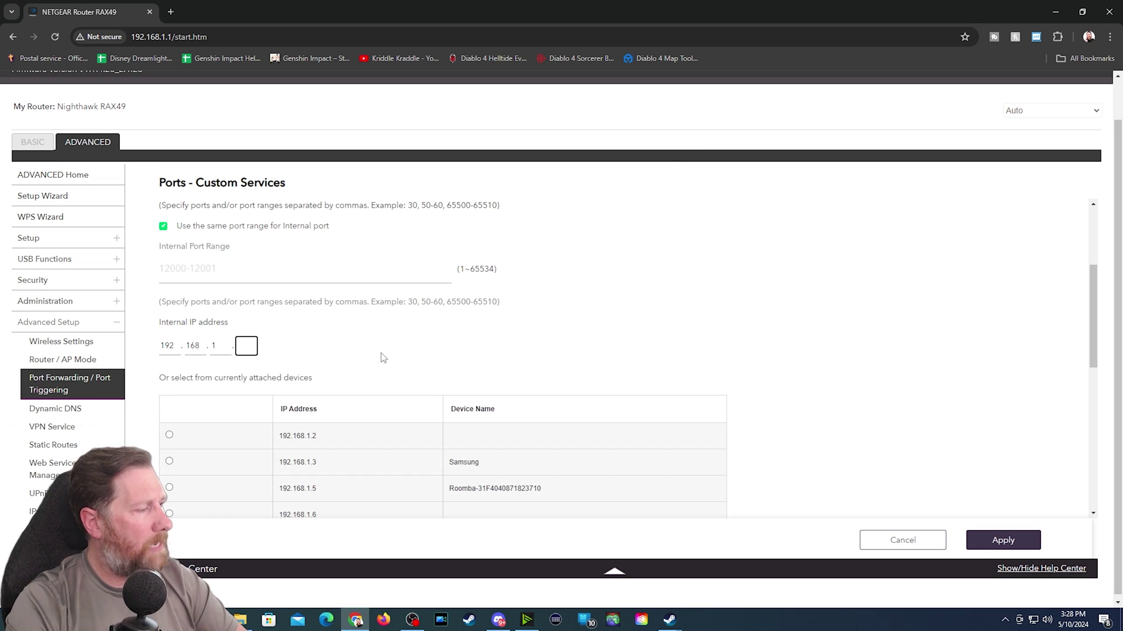
- Point the V Testing service at this PC, 192.168.1.15, and apply the rule
{"action": "scroll", "coordinate": [415, 402], "scroll_direction": "down", "scroll_amount": 3}
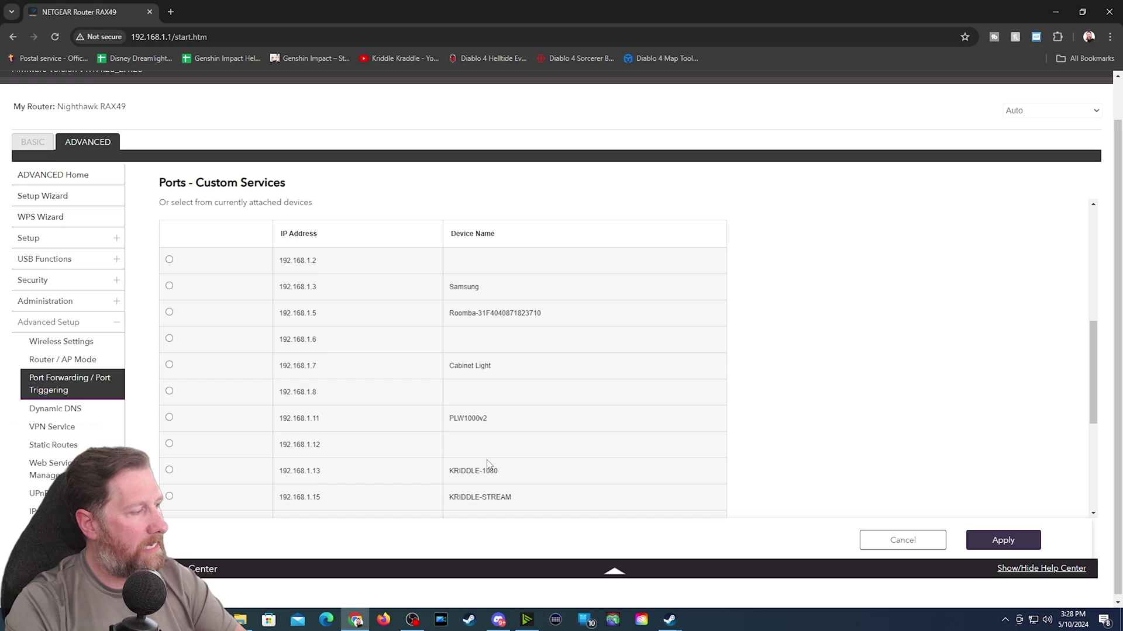
{"action": "scroll", "coordinate": [487, 462], "scroll_direction": "down", "scroll_amount": 2}
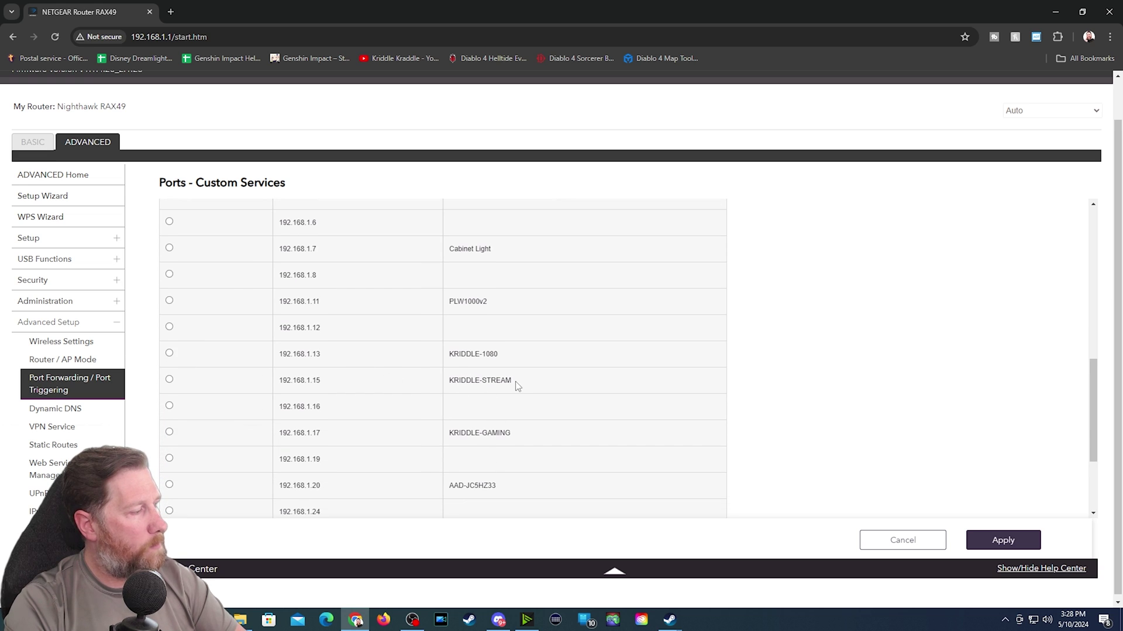
{"action": "left_click_drag", "start_coordinate": [515, 382], "coordinate": [443, 383]}
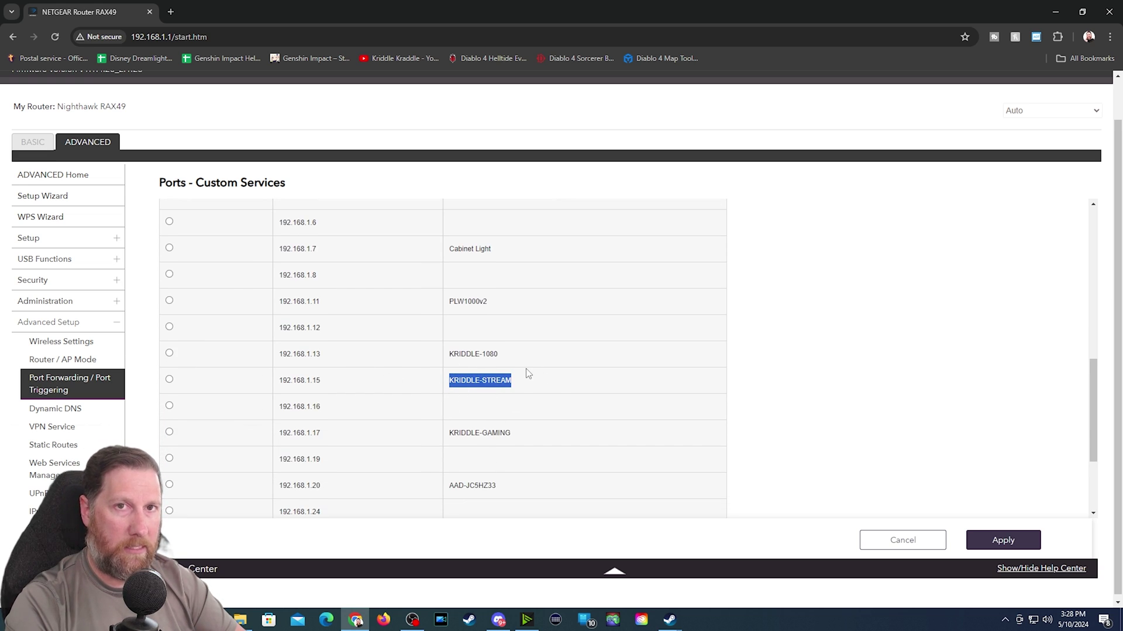
{"action": "left_click", "coordinate": [320, 383]}
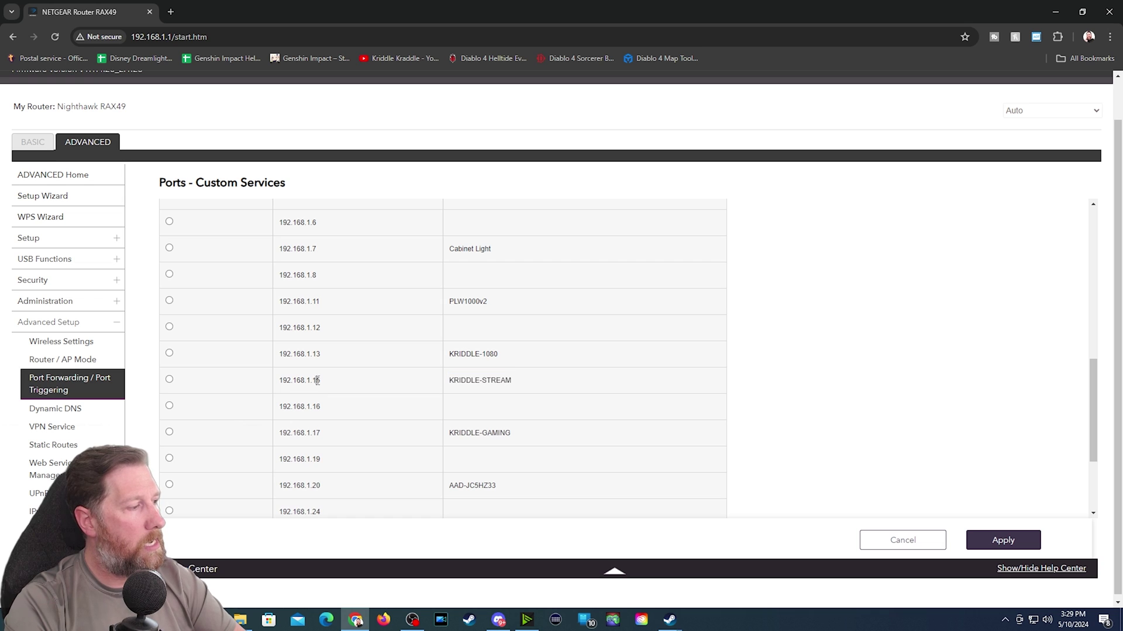
{"action": "double_click", "coordinate": [318, 381]}
{"action": "scroll", "coordinate": [323, 381], "scroll_direction": "up", "scroll_amount": 6}
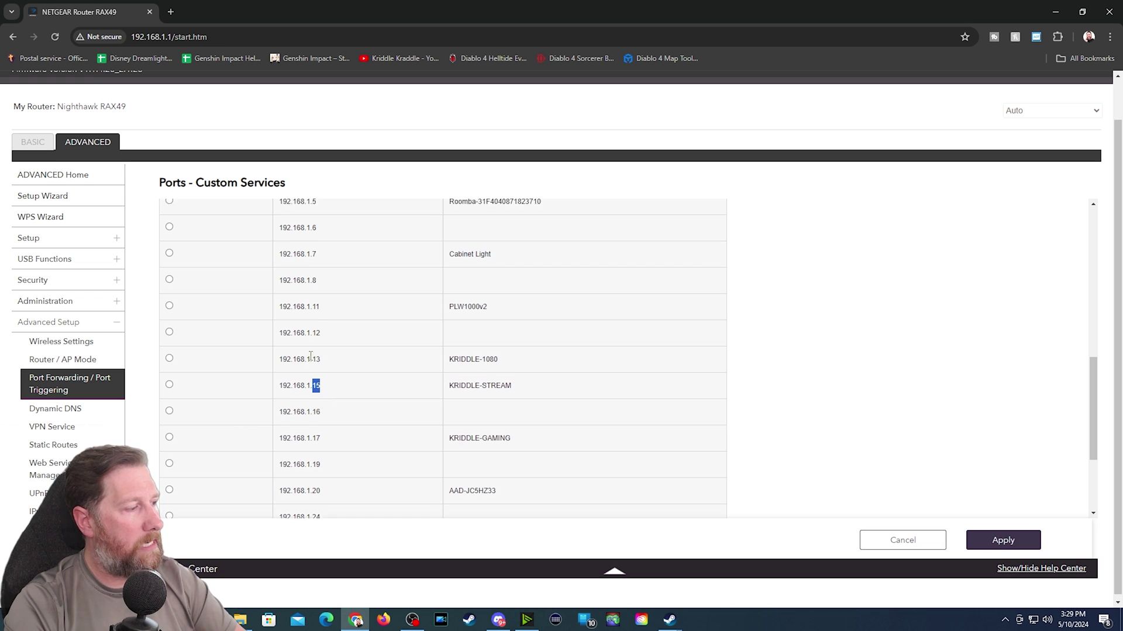
{"action": "scroll", "coordinate": [283, 408], "scroll_direction": "down", "scroll_amount": 5}
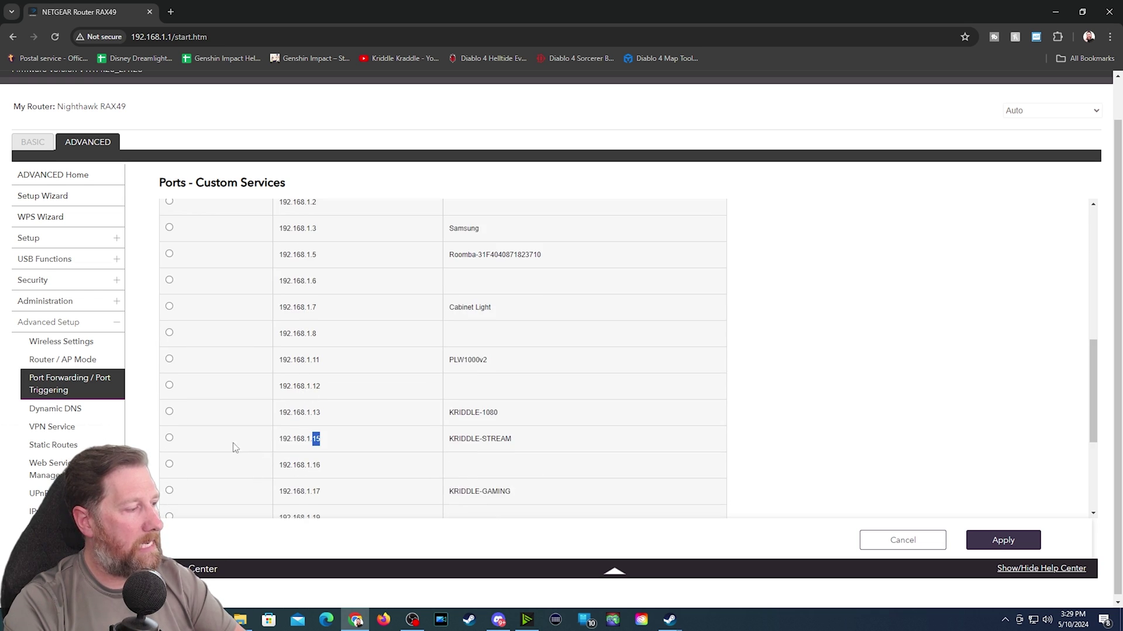
{"action": "left_click", "coordinate": [169, 437]}
{"action": "left_click_drag", "start_coordinate": [316, 439], "coordinate": [243, 406]}
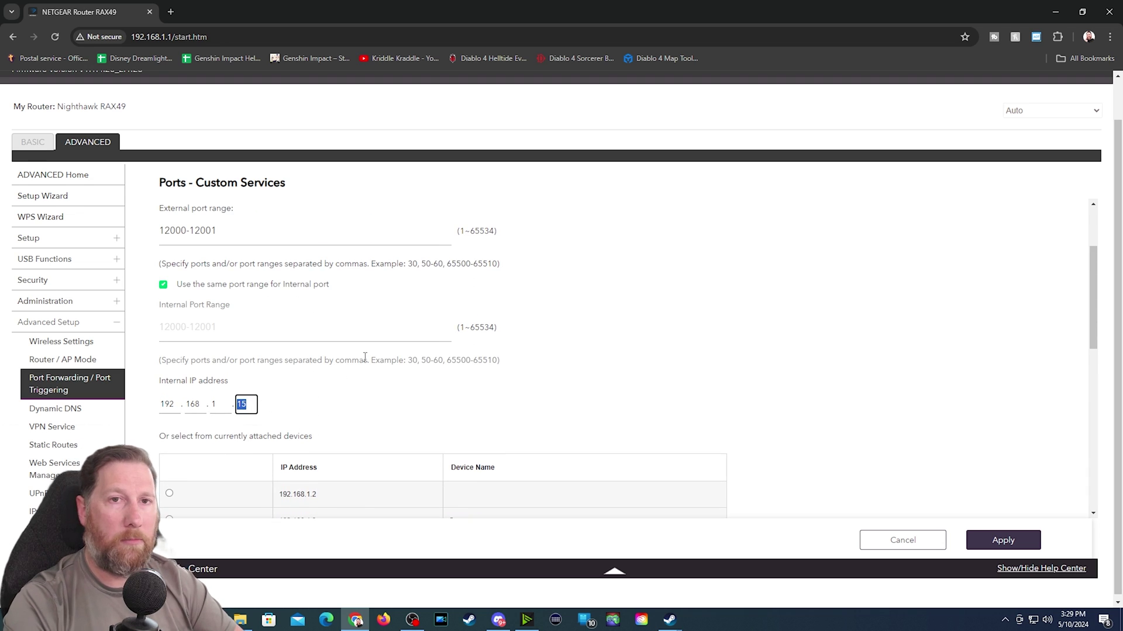
{"action": "left_click", "coordinate": [1001, 539]}
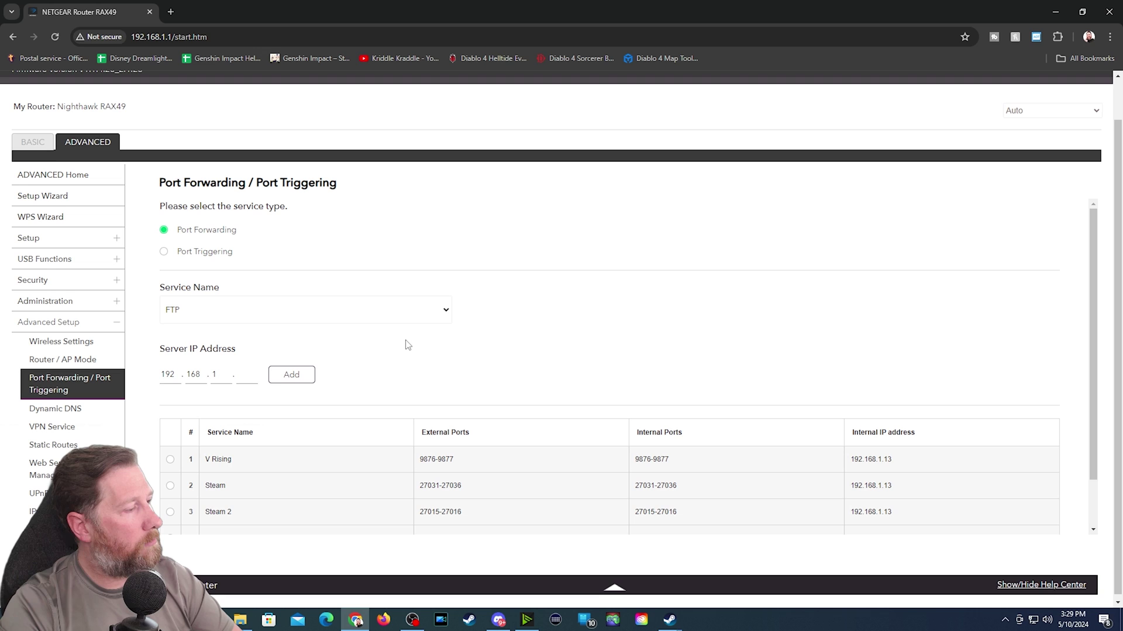
{"action": "scroll", "coordinate": [215, 499], "scroll_direction": "down", "scroll_amount": 1}
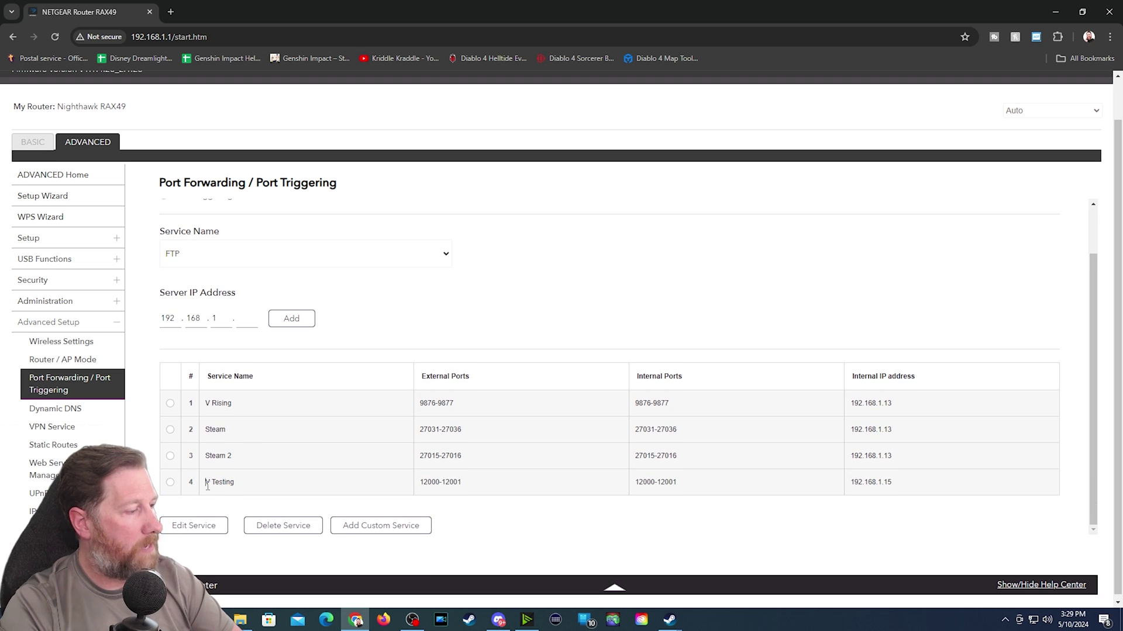
{"action": "left_click_drag", "start_coordinate": [207, 485], "coordinate": [469, 486]}
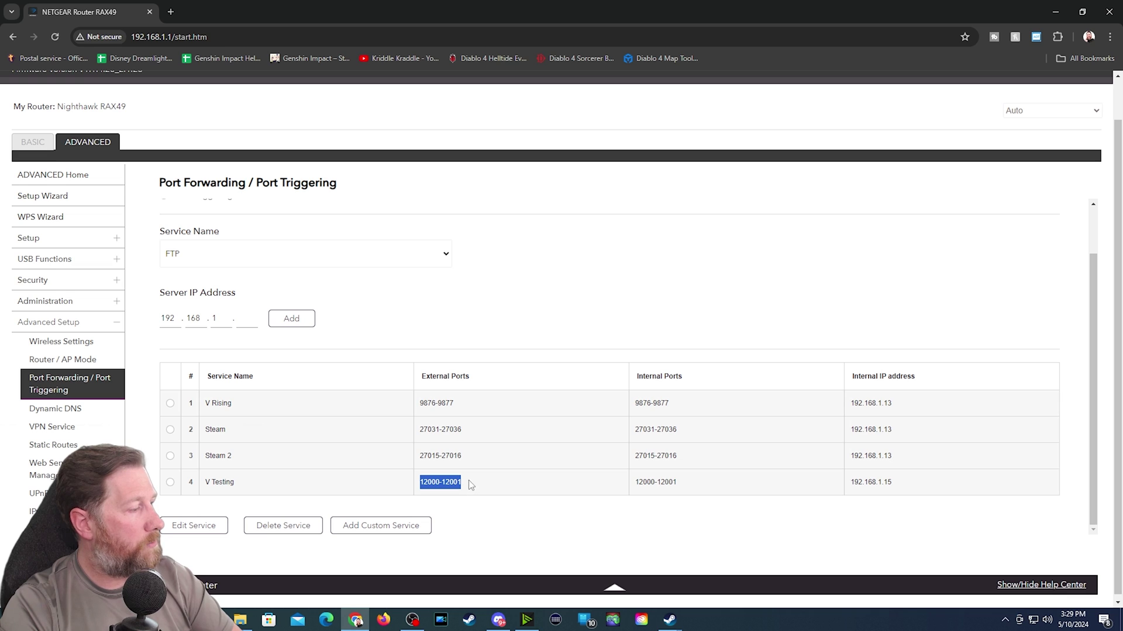
{"action": "left_click_drag", "start_coordinate": [900, 489], "coordinate": [848, 496]}
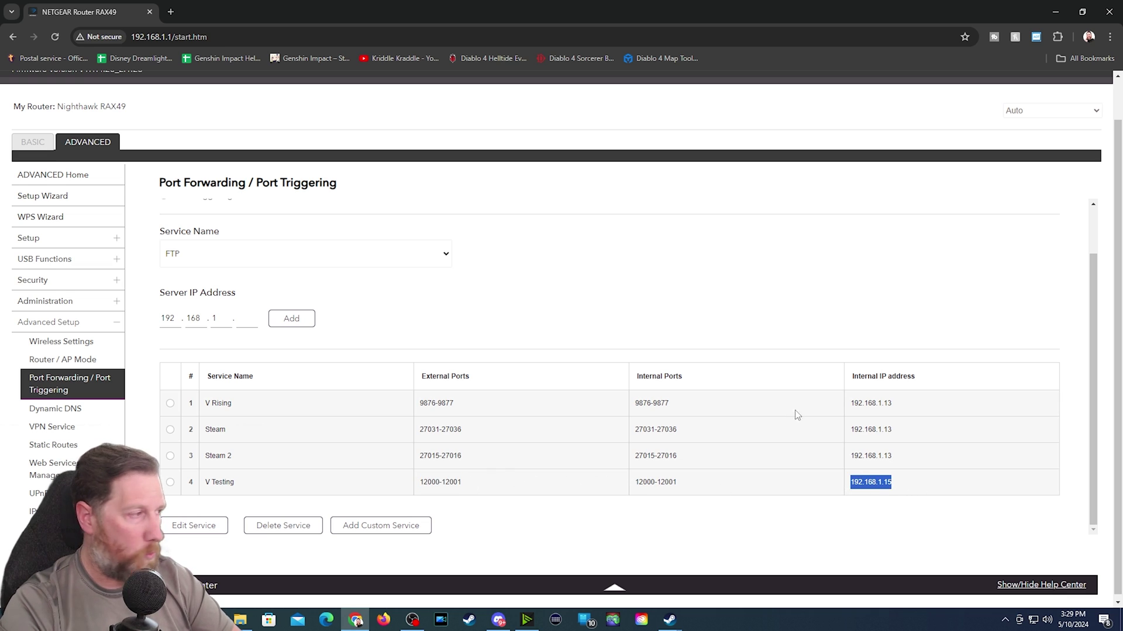
{"action": "left_click", "coordinate": [1057, 11]}
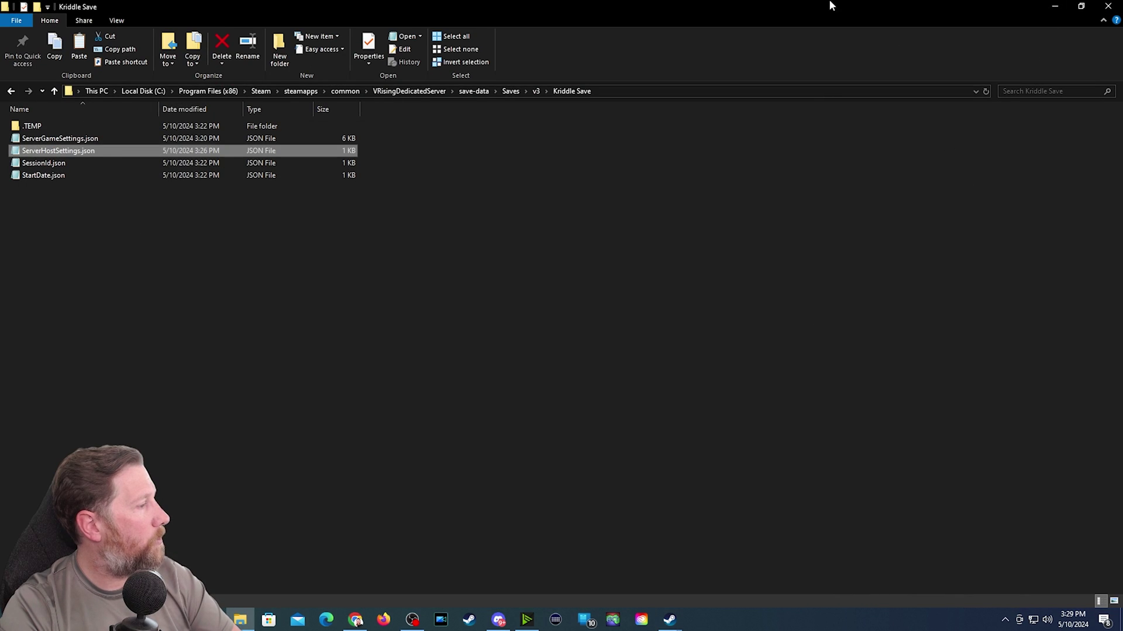
- Go back up to VRisingDedicatedServer and run Kriddle Server.bat to start the server console
{"action": "left_click", "coordinate": [10, 94]}
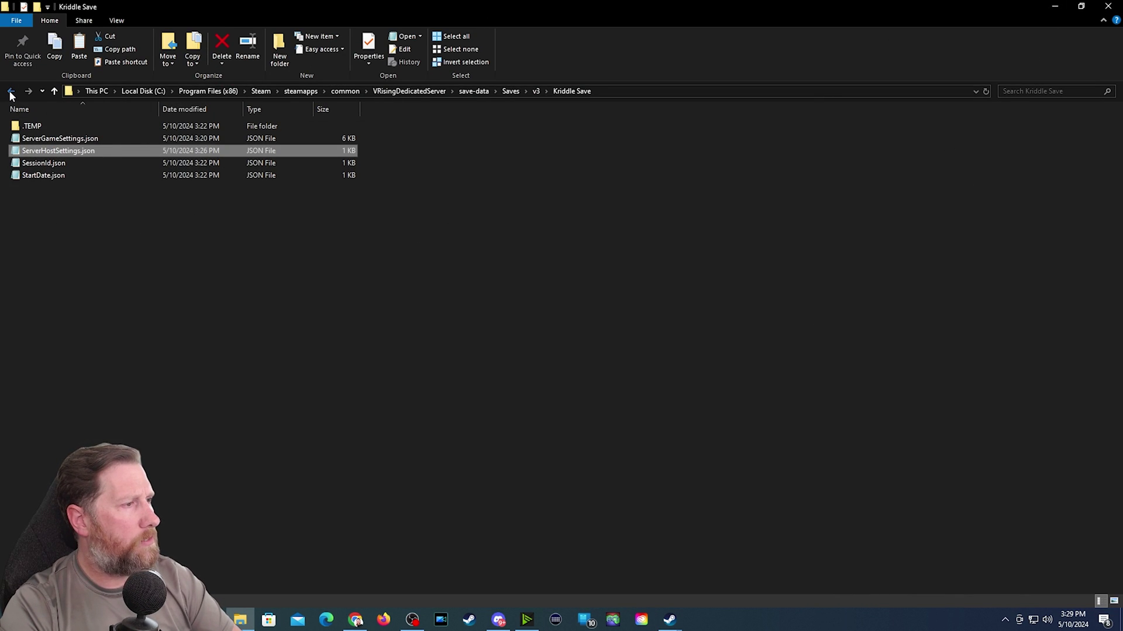
{"action": "left_click", "coordinate": [11, 95]}
{"action": "left_click", "coordinate": [10, 95]}
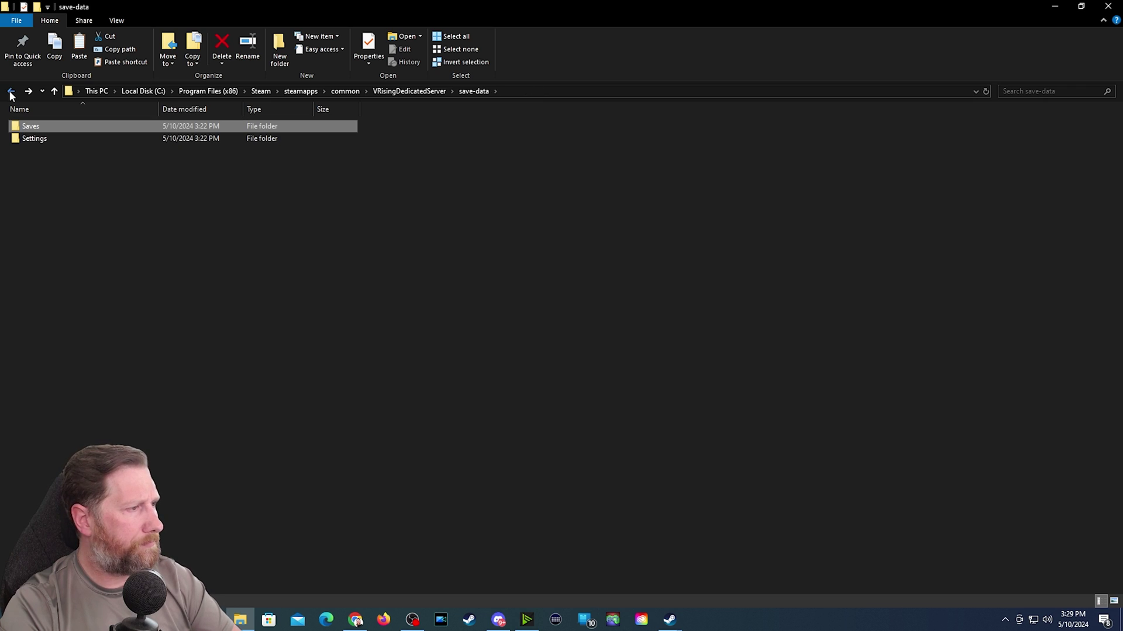
{"action": "left_click", "coordinate": [10, 95]}
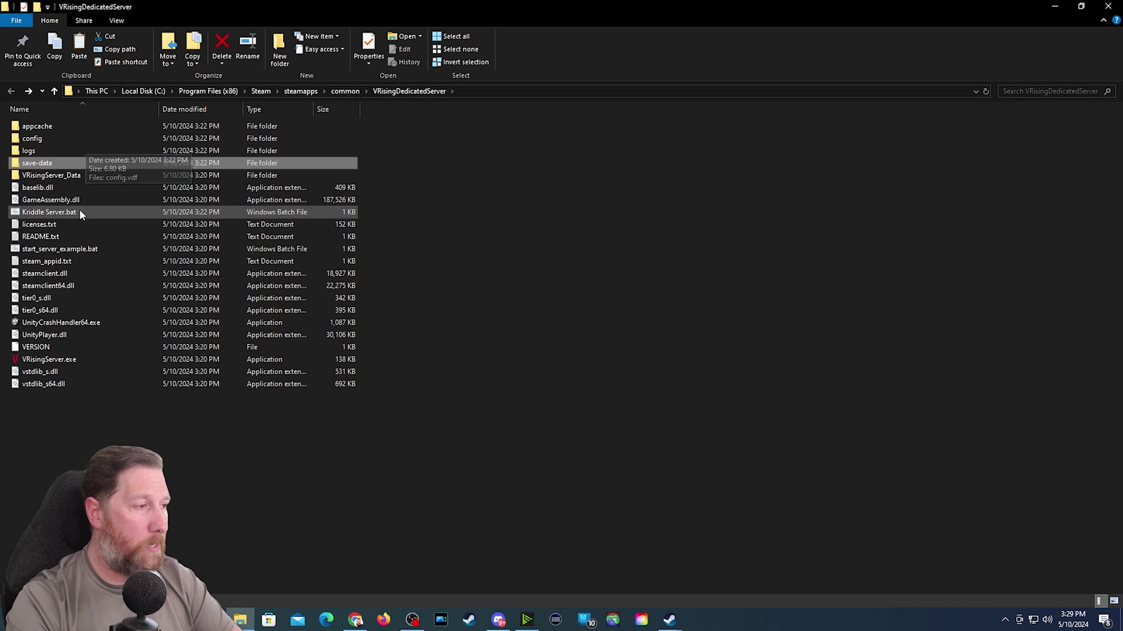
{"action": "left_click", "coordinate": [38, 216]}
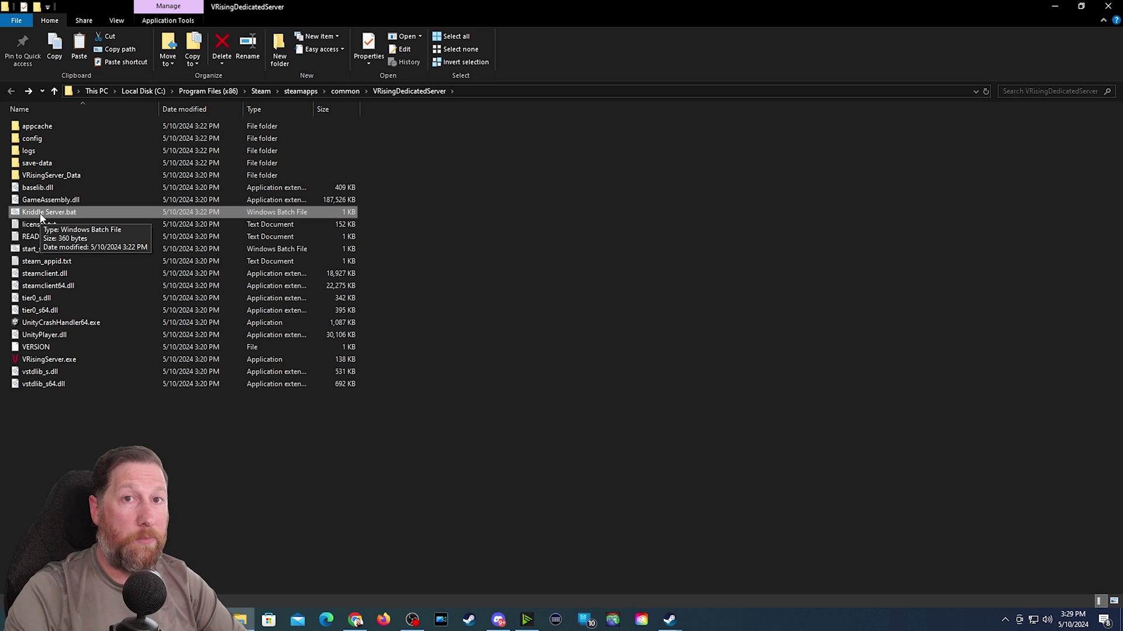
{"action": "double_click", "coordinate": [50, 213]}
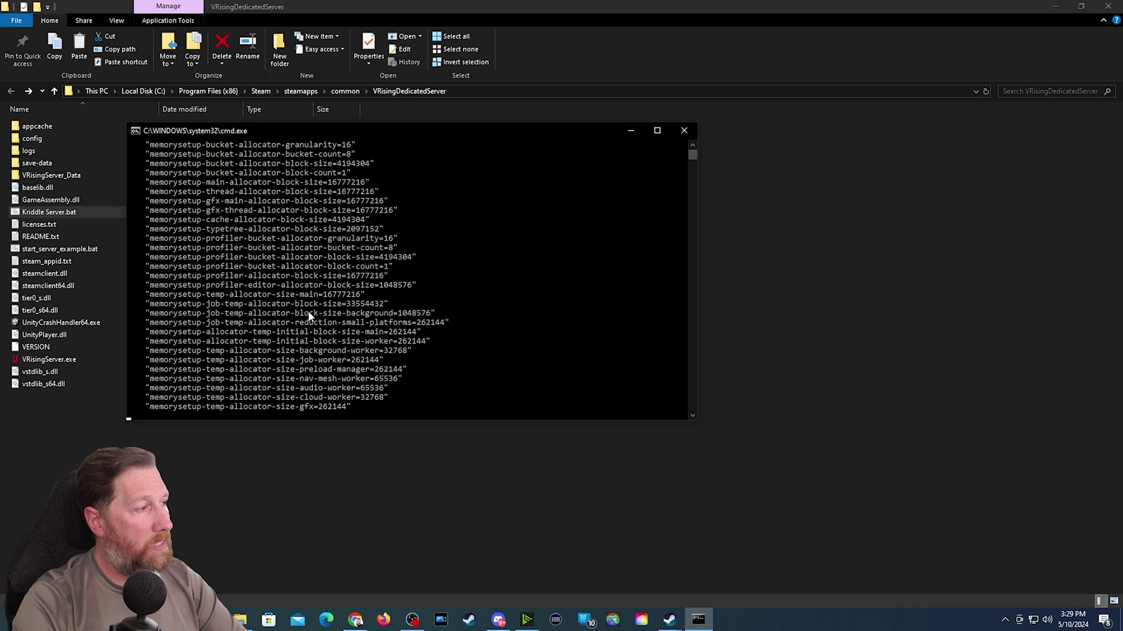
{"action": "scroll", "coordinate": [316, 306], "scroll_direction": "up", "scroll_amount": 2}
{"action": "scroll", "coordinate": [313, 313], "scroll_direction": "down", "scroll_amount": 5}
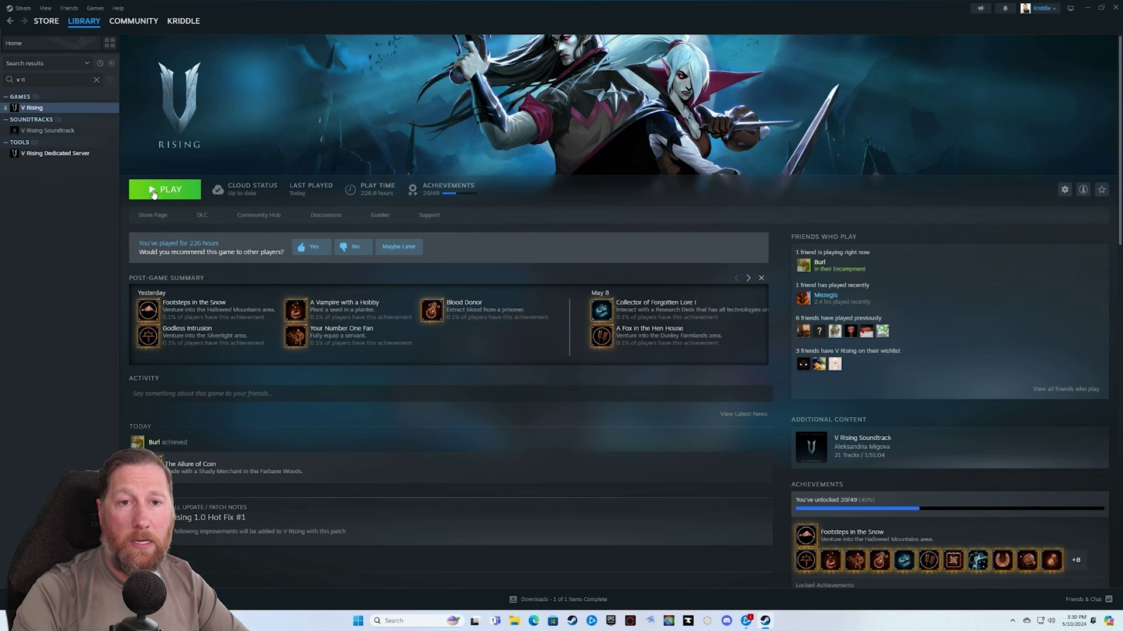
- Launch V Rising from the Steam library with the PLAY button
{"action": "left_click", "coordinate": [153, 193]}
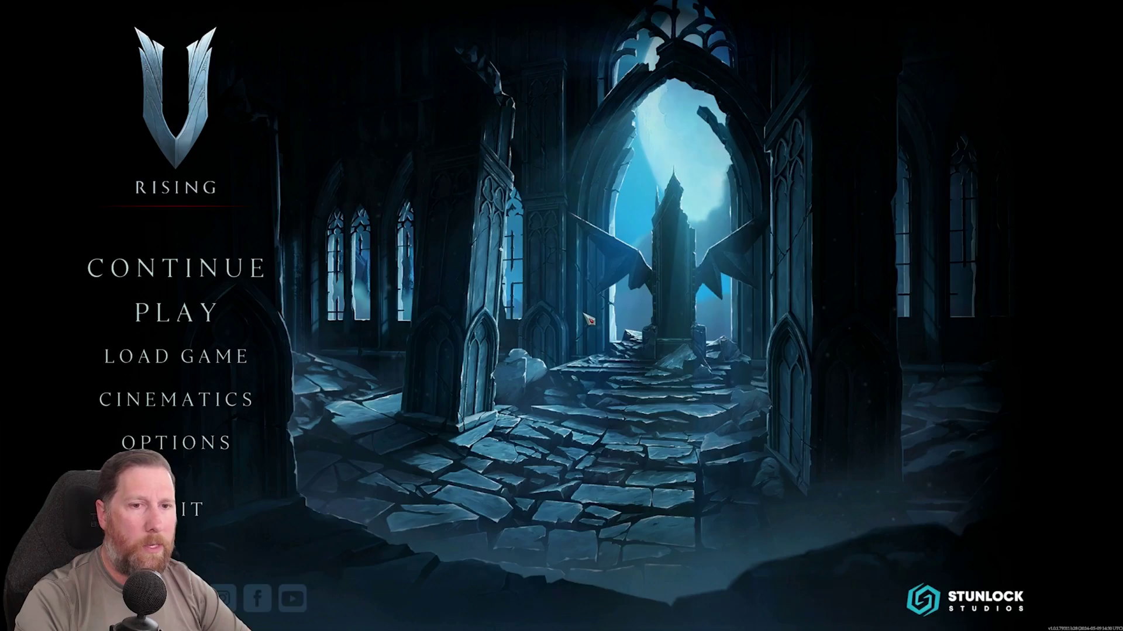
- Go to Online Play and show the full server list
{"action": "left_click", "coordinate": [162, 316]}
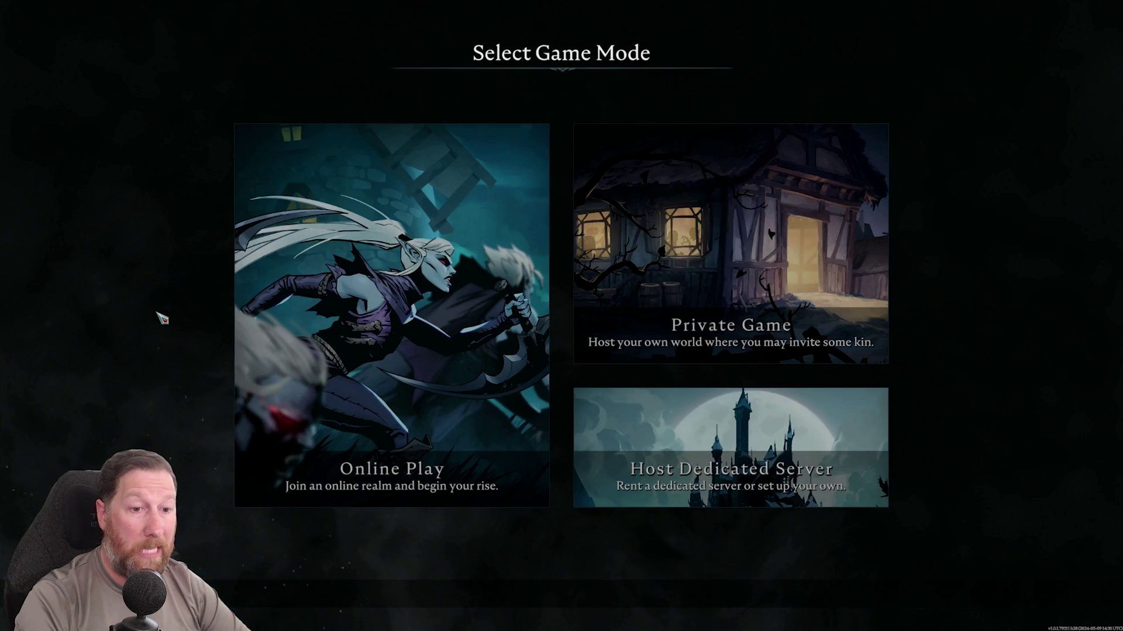
{"action": "key", "text": "Return"}
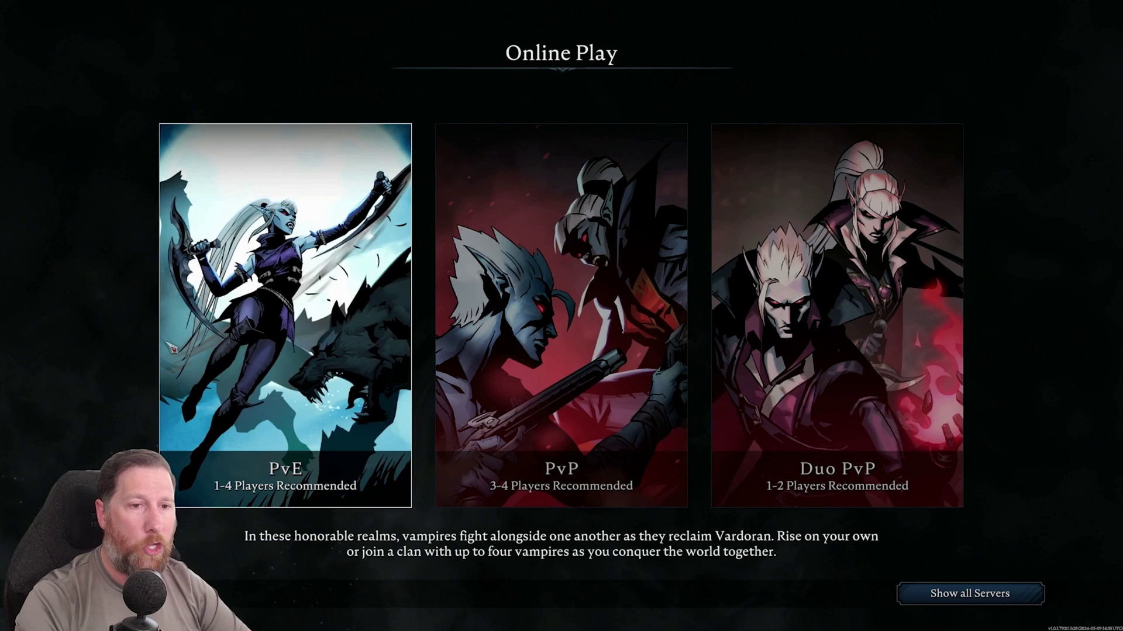
{"action": "key", "text": "Left"}
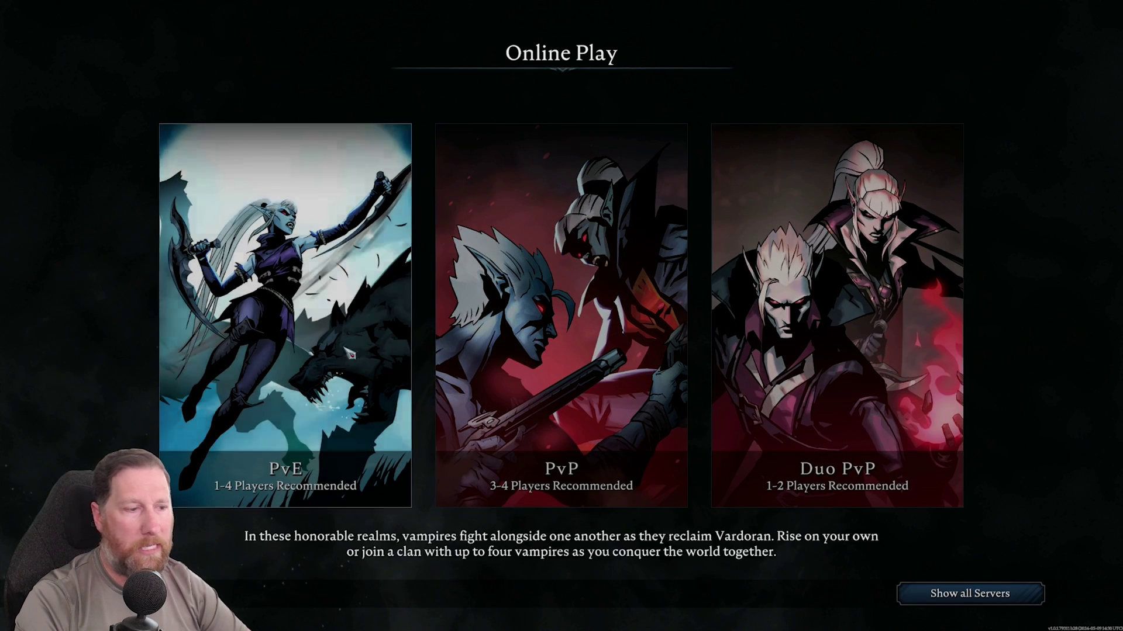
{"action": "left_click", "coordinate": [953, 602]}
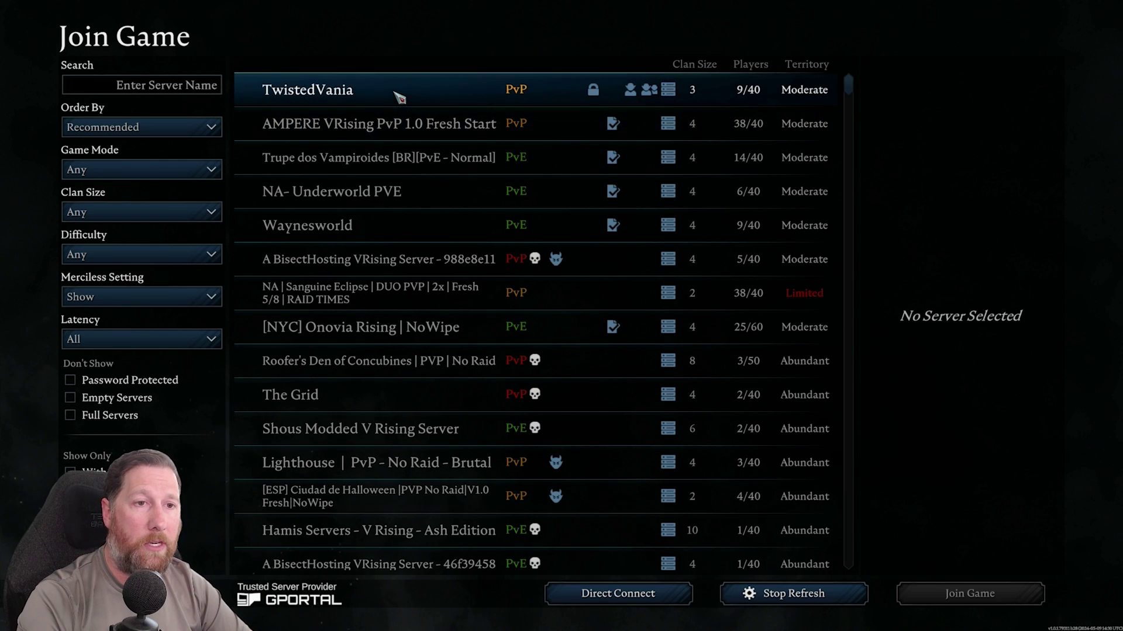
- Search for 'V Kriddle', select the PvP server, and join it
{"action": "left_click", "coordinate": [197, 93]}
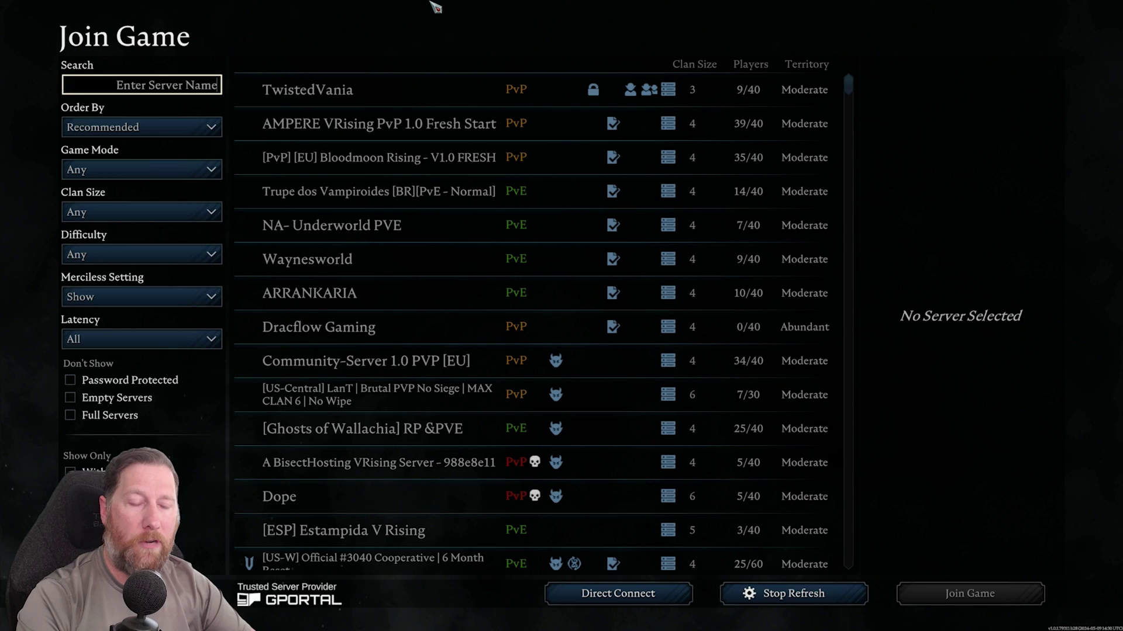
{"action": "type", "text": "V Kriddle"}
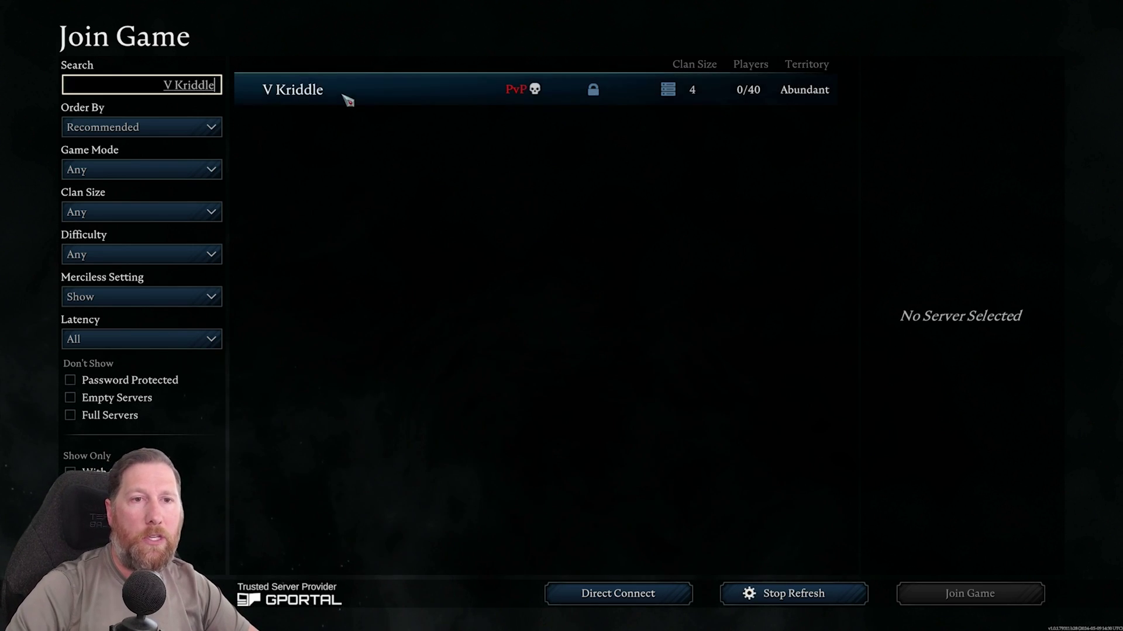
{"action": "mouse_move", "coordinate": [596, 96]}
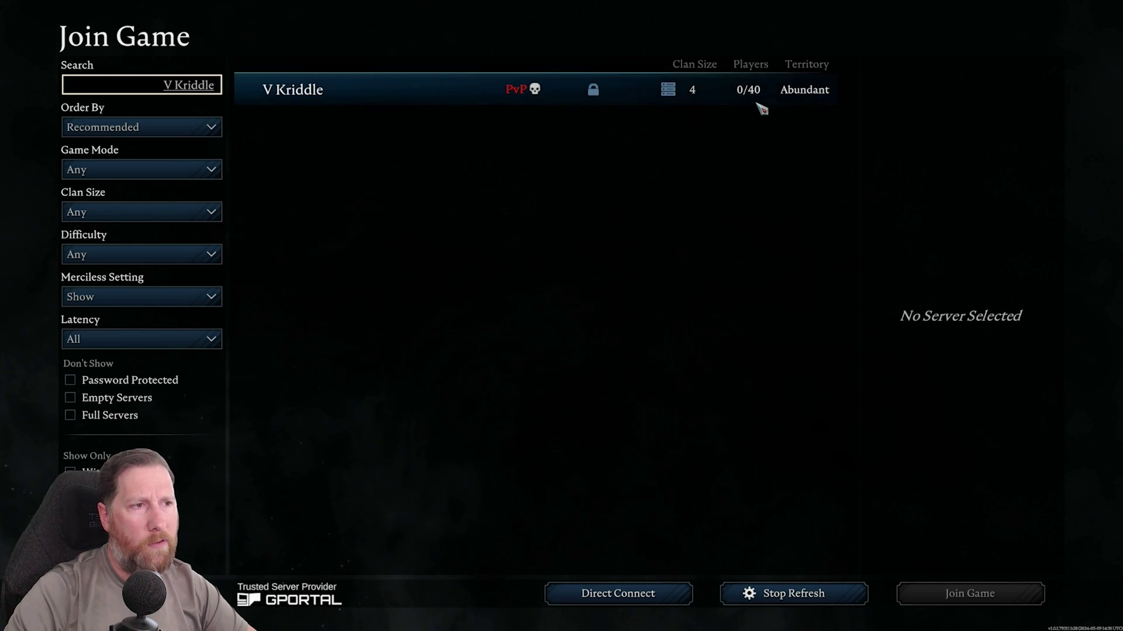
{"action": "left_click", "coordinate": [471, 97]}
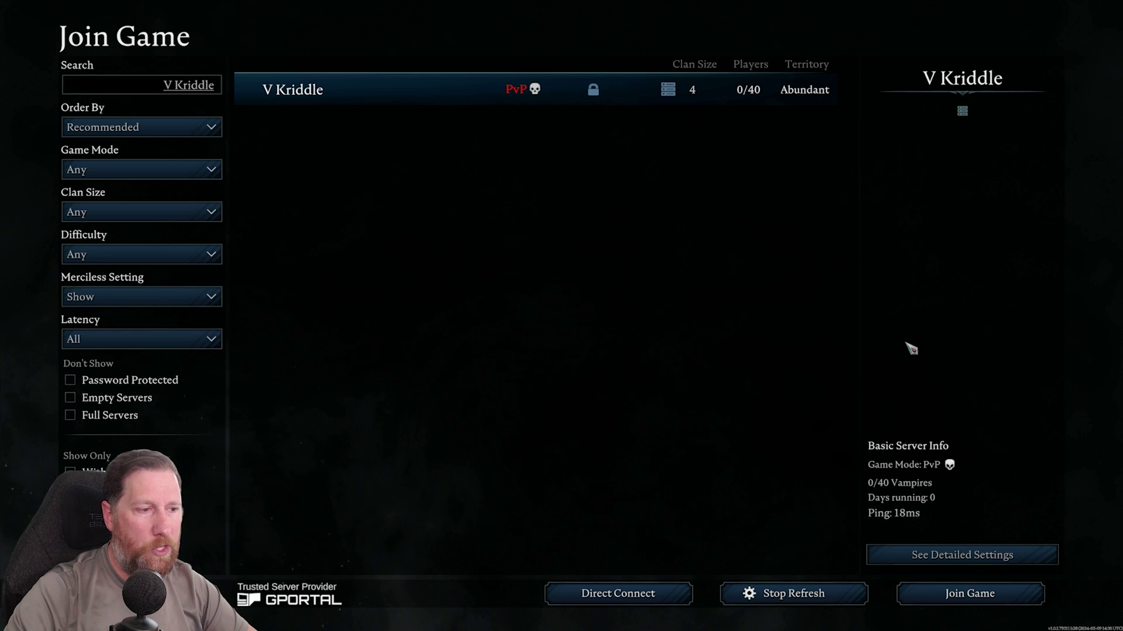
{"action": "left_click", "coordinate": [971, 594]}
{"action": "left_click", "coordinate": [518, 538]}
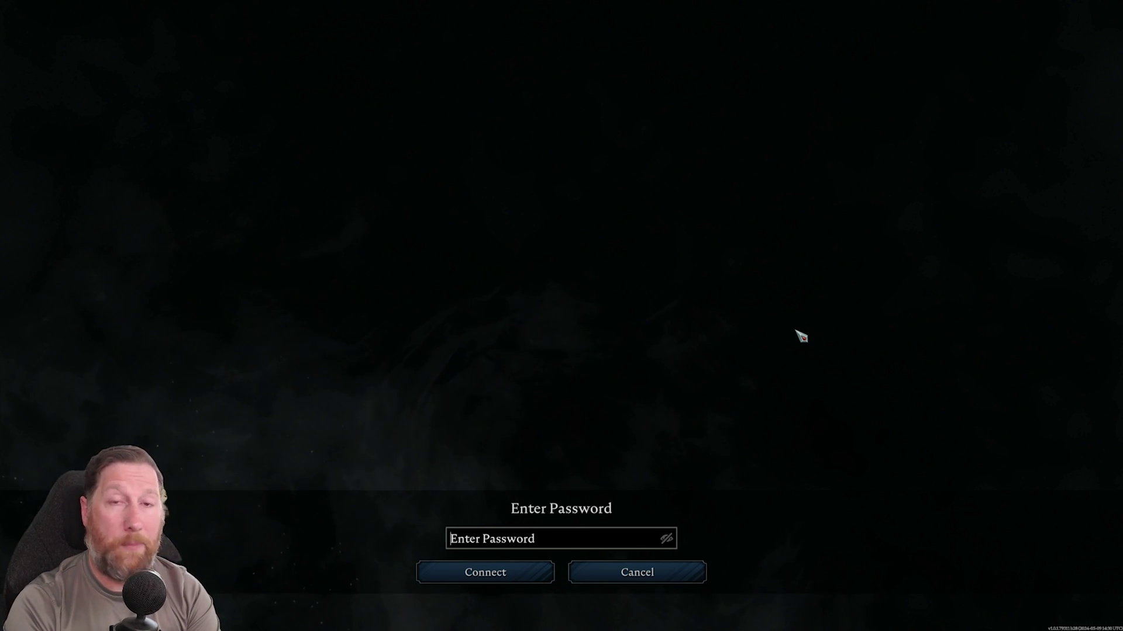
- Enter the server password and connect to the server
{"action": "type", "text": "a"}
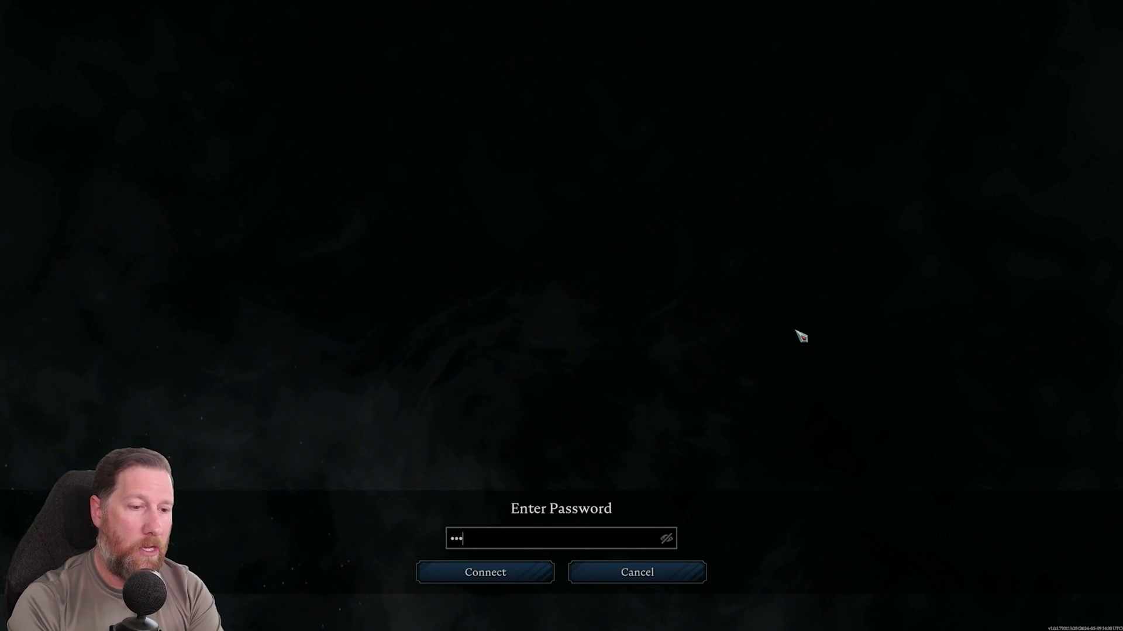
{"action": "left_click", "coordinate": [482, 576]}
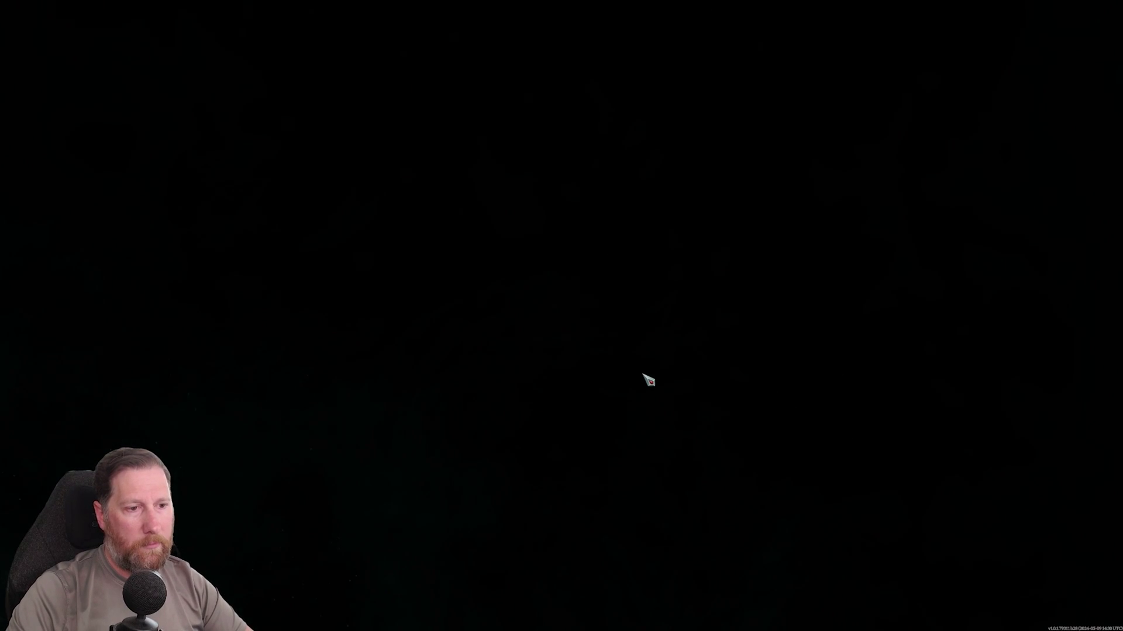
- Randomise the vampire's appearance three times, create it, and name it 'Kriddle'
{"action": "key", "text": "space"}
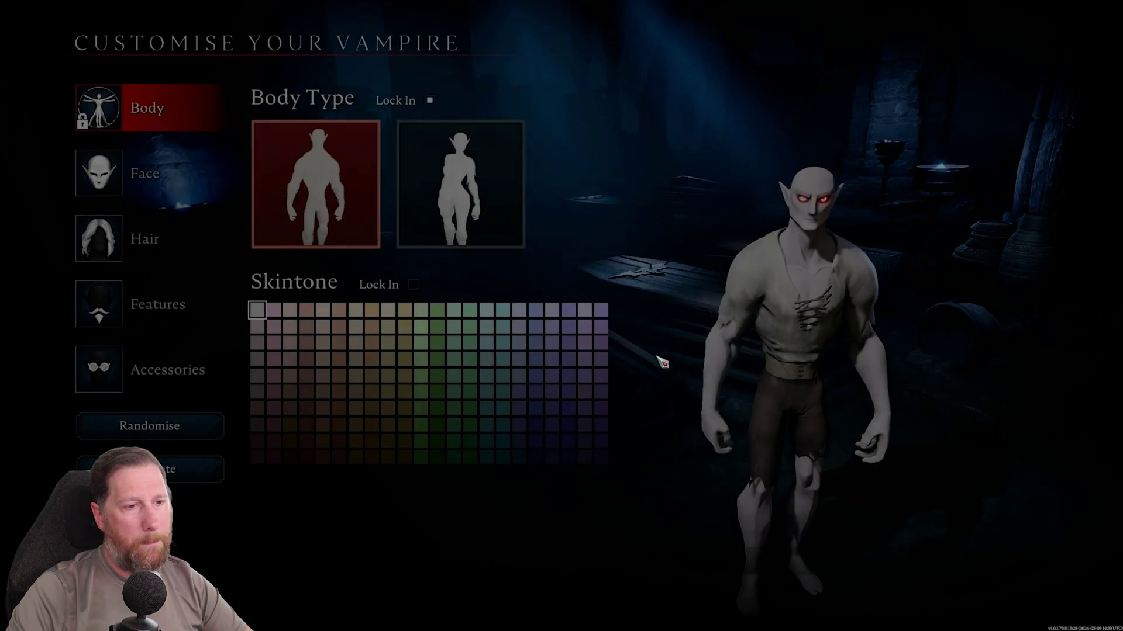
{"action": "left_click", "coordinate": [150, 434]}
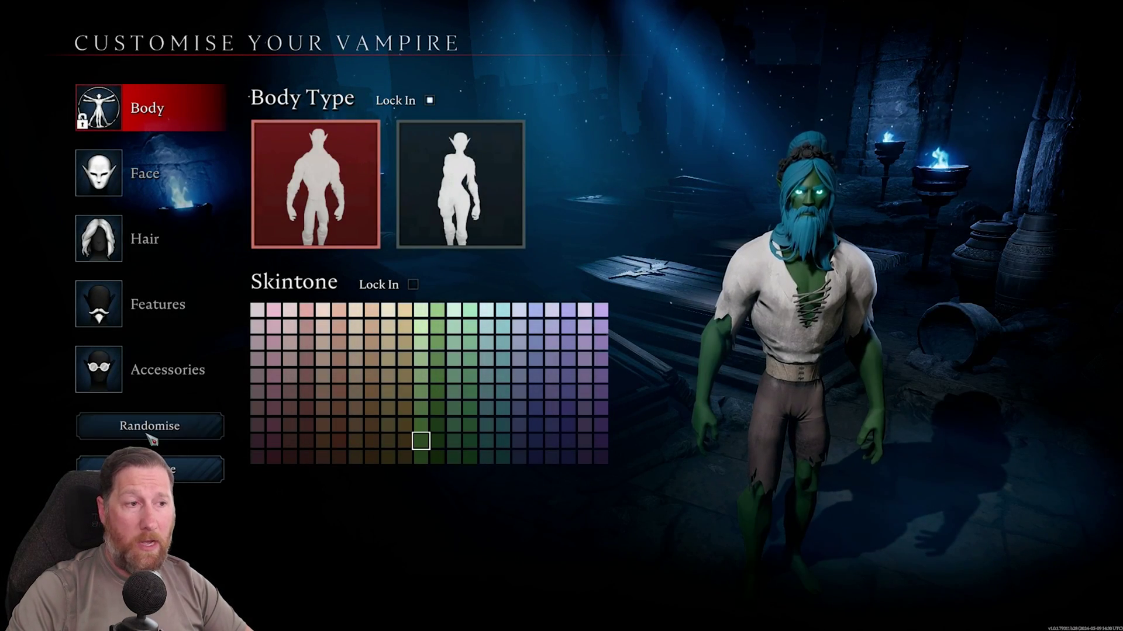
{"action": "left_click", "coordinate": [150, 434]}
{"action": "left_click", "coordinate": [151, 434]}
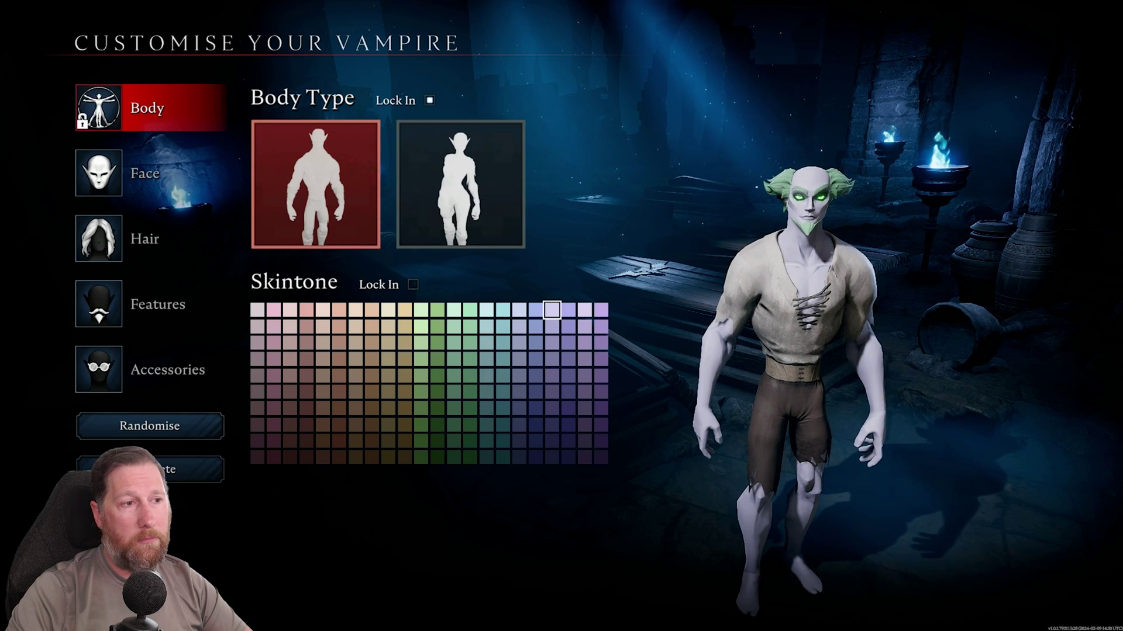
{"action": "left_click", "coordinate": [151, 469]}
{"action": "type", "text": "Kri"}
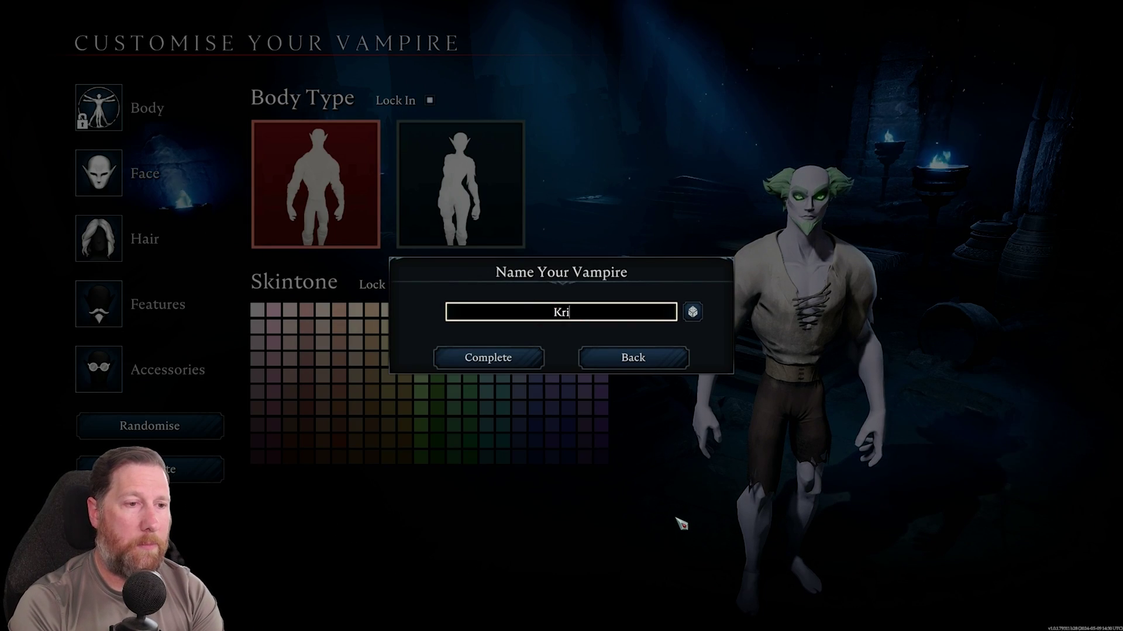
{"action": "type", "text": "ddle"}
{"action": "left_click", "coordinate": [529, 358]}
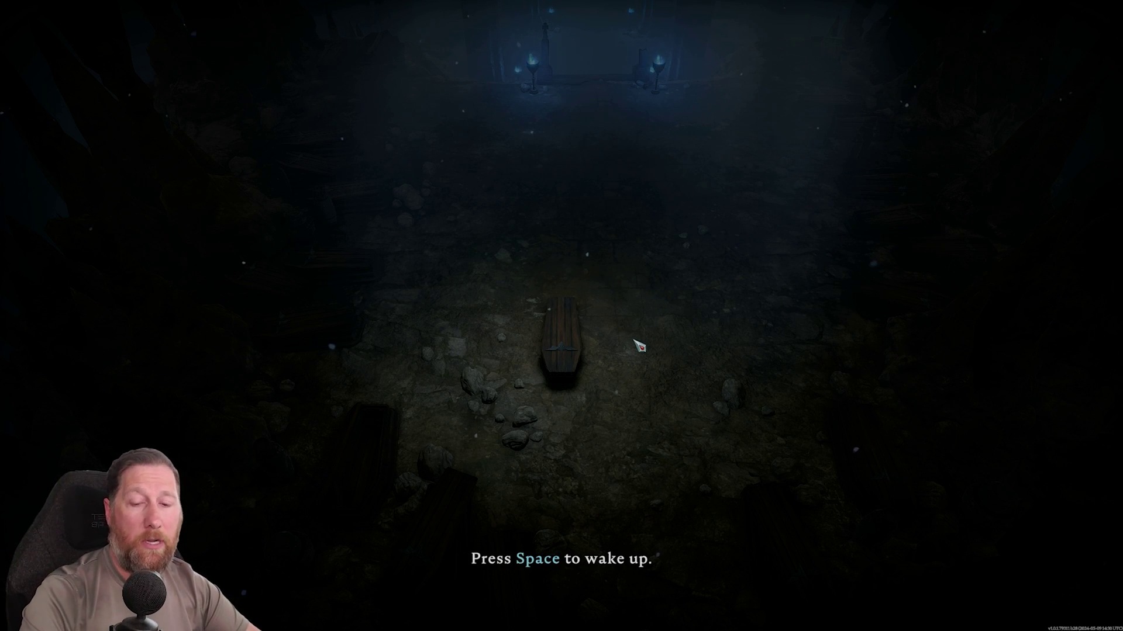
- Leave the game session from the Esc menu, confirm, and switch back to Steam
{"action": "key", "text": "Escape"}
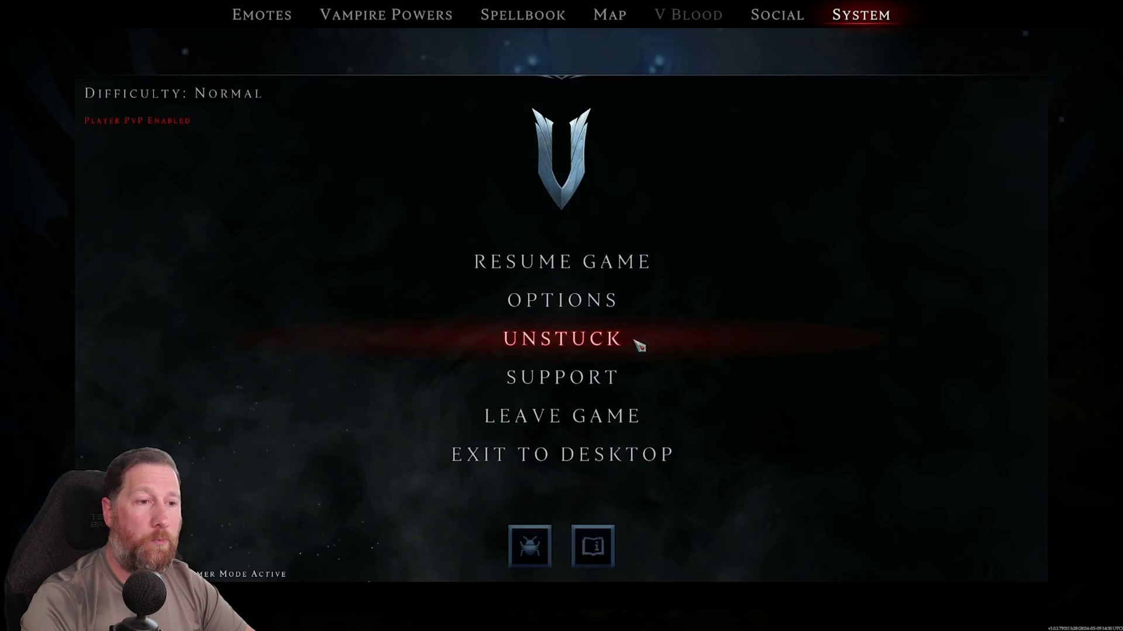
{"action": "left_click", "coordinate": [554, 416]}
{"action": "left_click", "coordinate": [537, 364]}
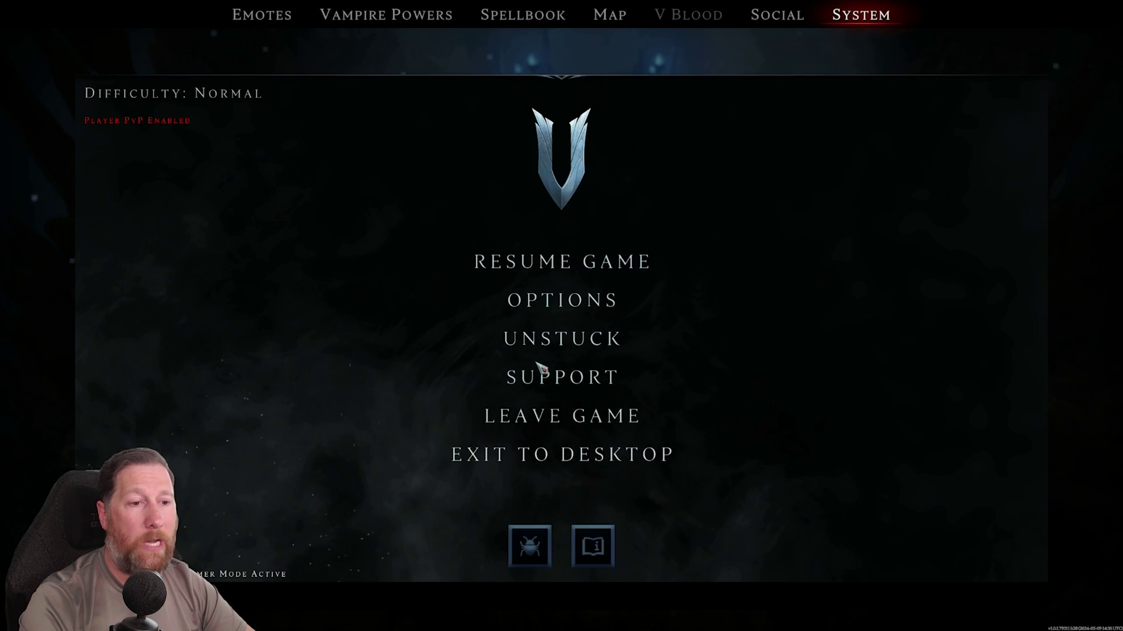
{"action": "key", "text": "alt+Tab"}
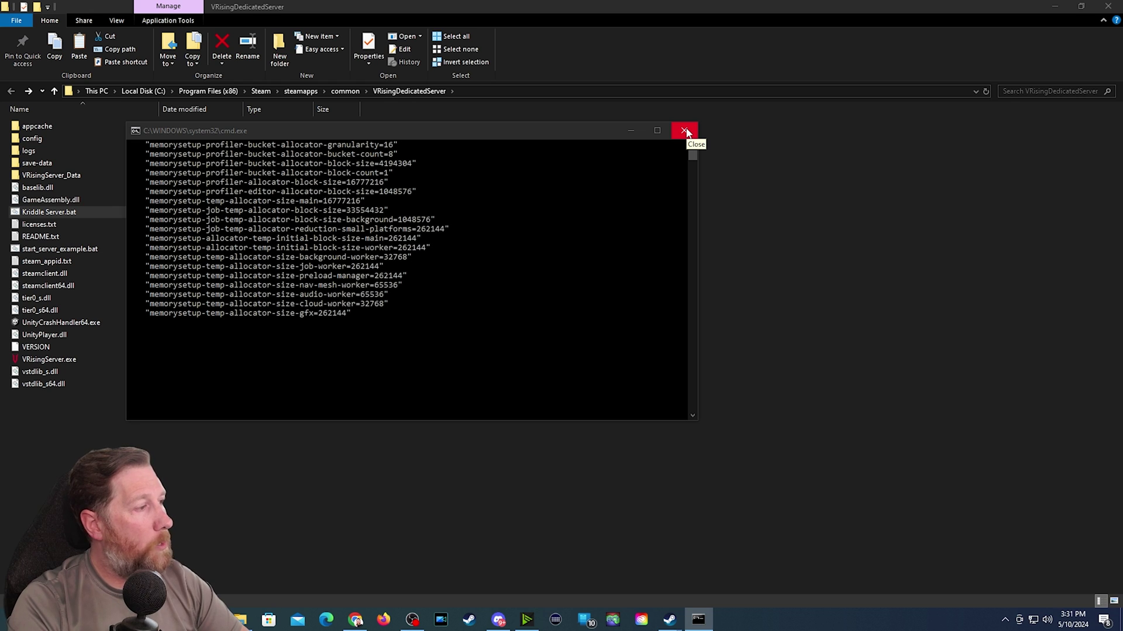
- Close the V Rising server's cmd.exe console window to stop the running server
{"action": "left_click", "coordinate": [685, 131]}
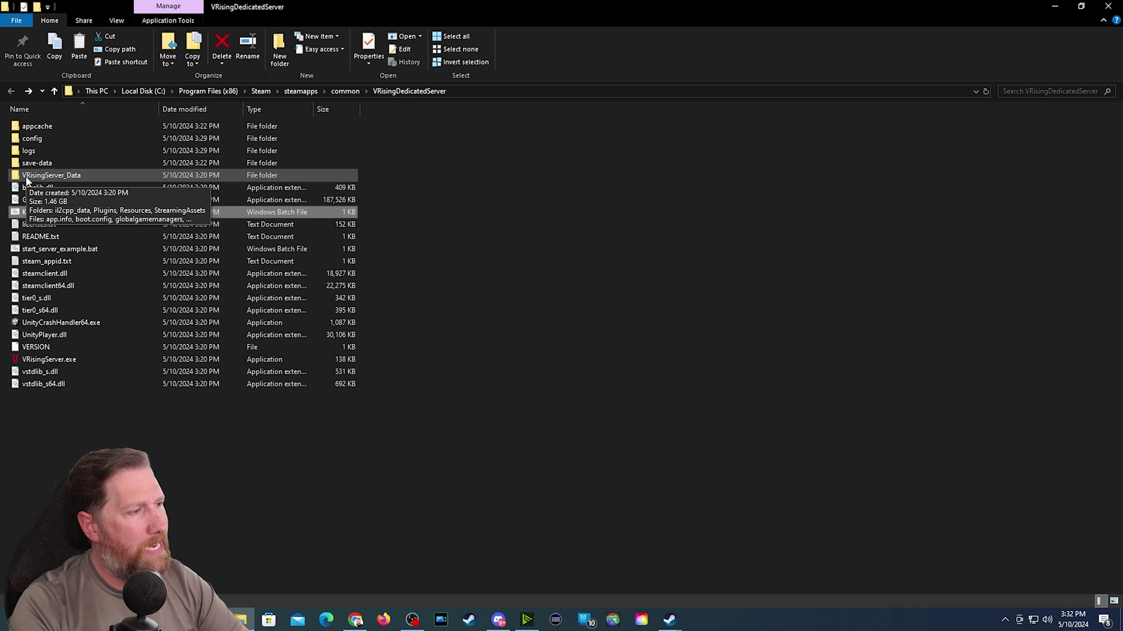
- Refresh the server folder and open StreamingAssets > GameSettingPresets > HardcoreTrioPvP.json in Notepad
{"action": "key", "text": "F5"}
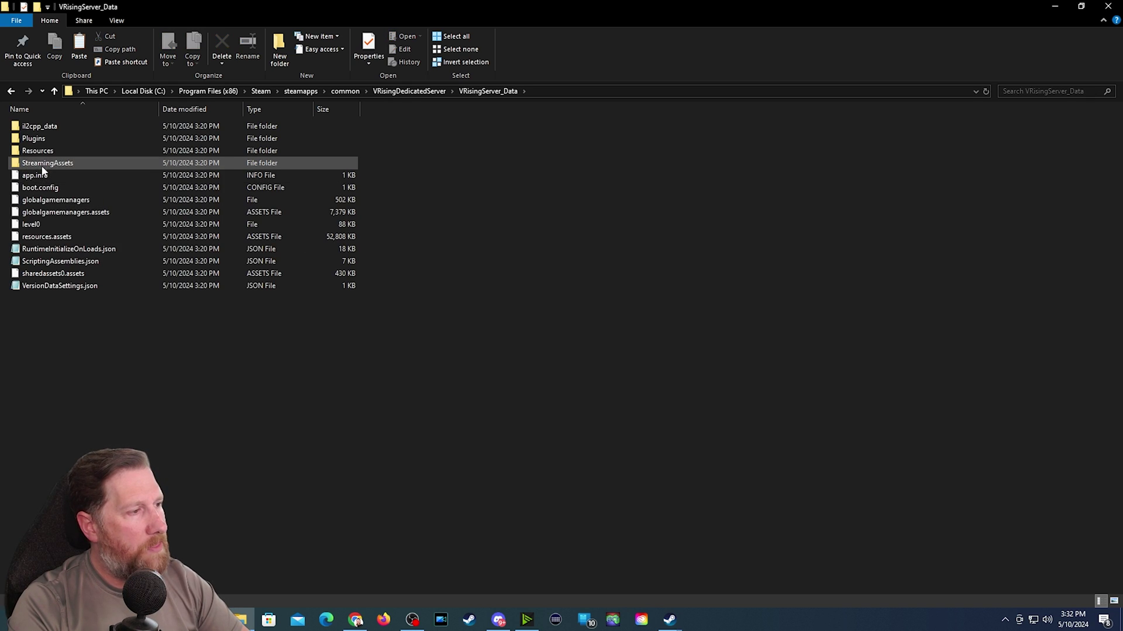
{"action": "double_click", "coordinate": [41, 166]}
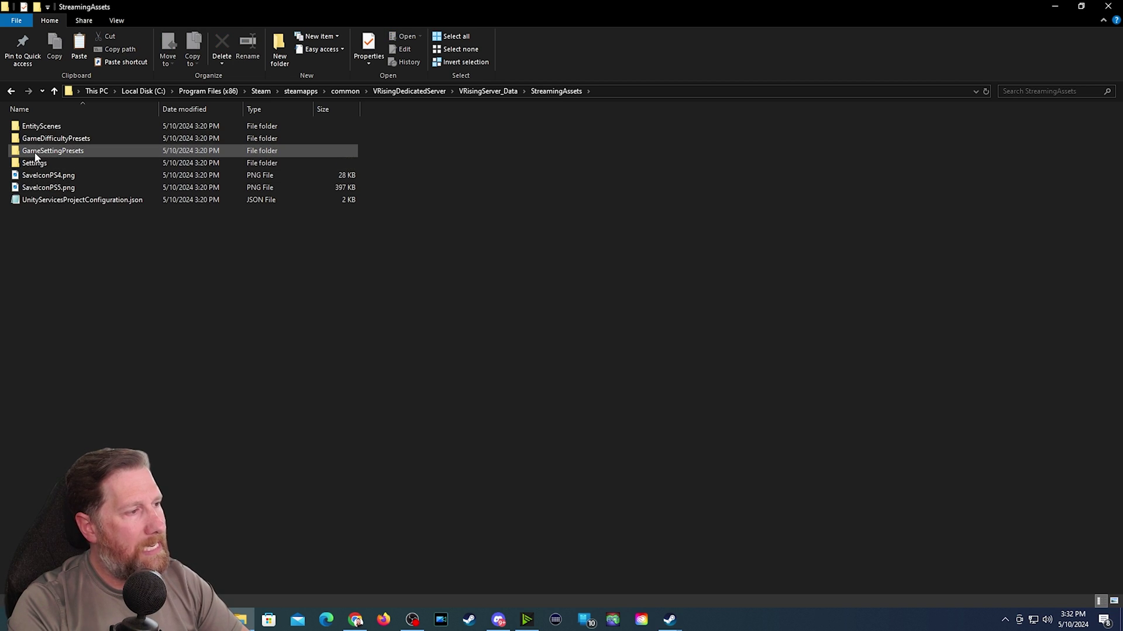
{"action": "double_click", "coordinate": [57, 152]}
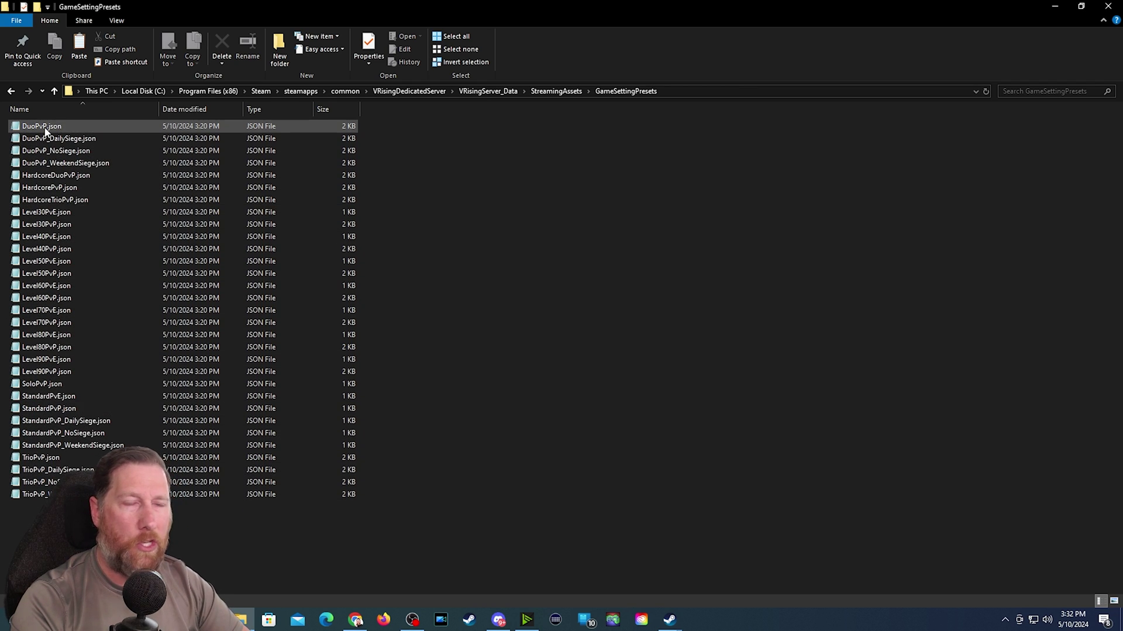
{"action": "double_click", "coordinate": [46, 202]}
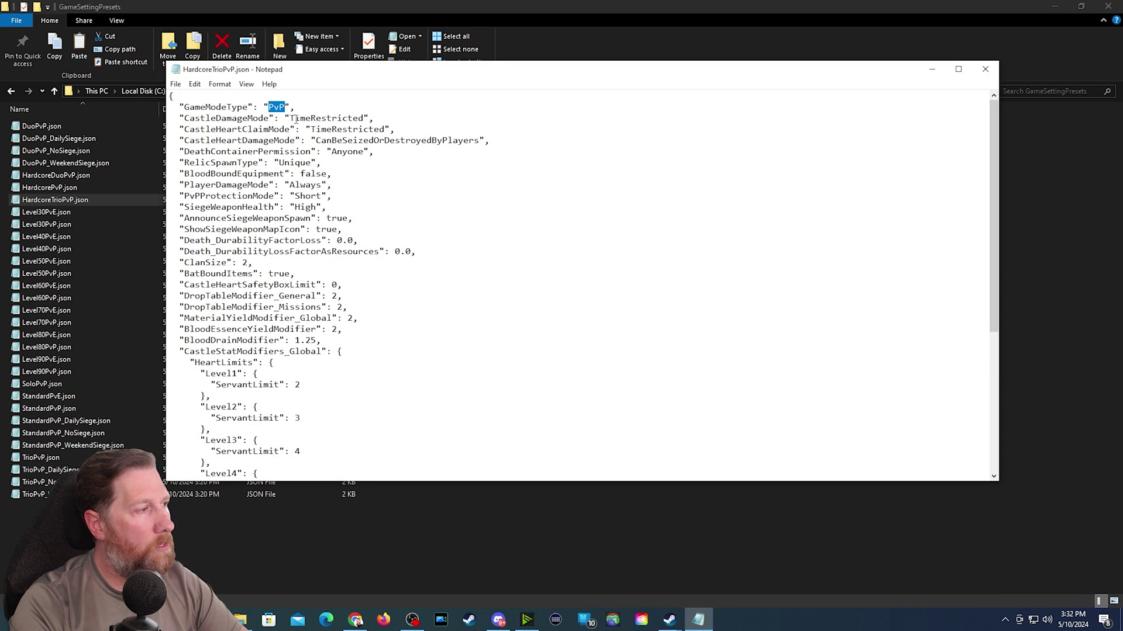
- Highlight the TimeRestricted castle heart values in the preset, then scroll through the file
{"action": "left_click_drag", "start_coordinate": [296, 119], "coordinate": [374, 129]}
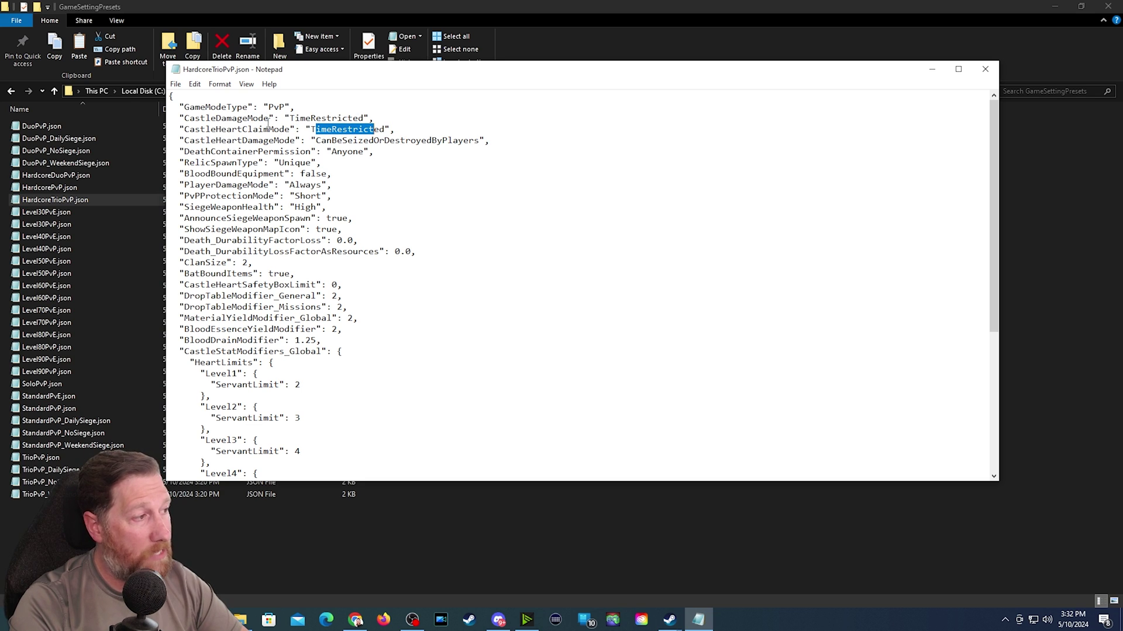
{"action": "left_click_drag", "start_coordinate": [306, 129], "coordinate": [352, 130]}
{"action": "left_click", "coordinate": [349, 142]}
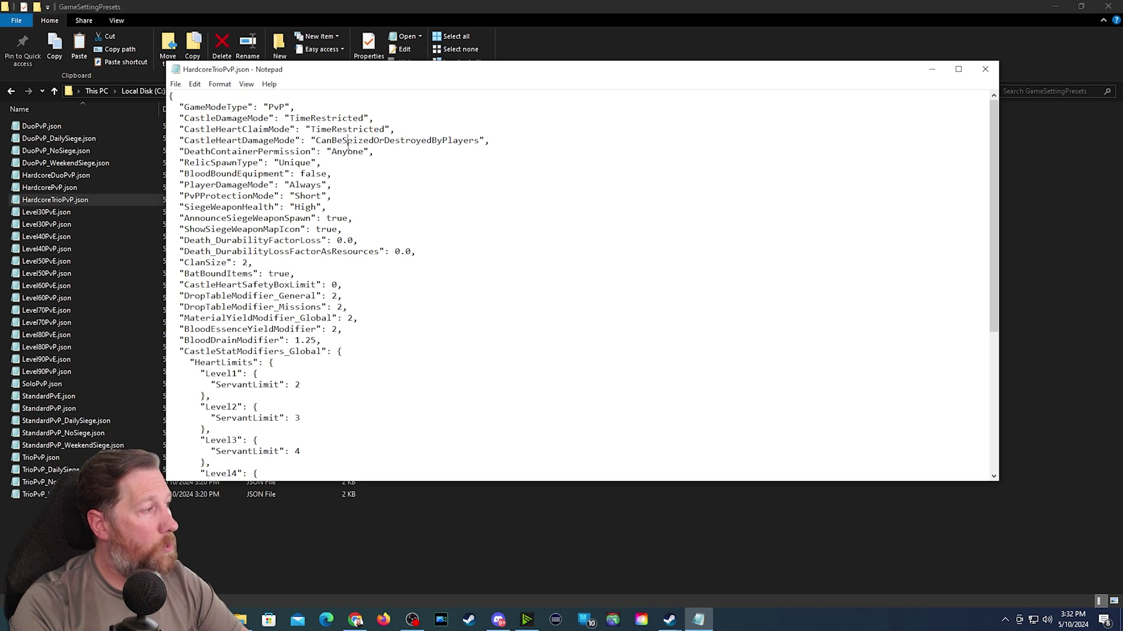
{"action": "scroll", "coordinate": [279, 269], "scroll_direction": "down", "scroll_amount": 5}
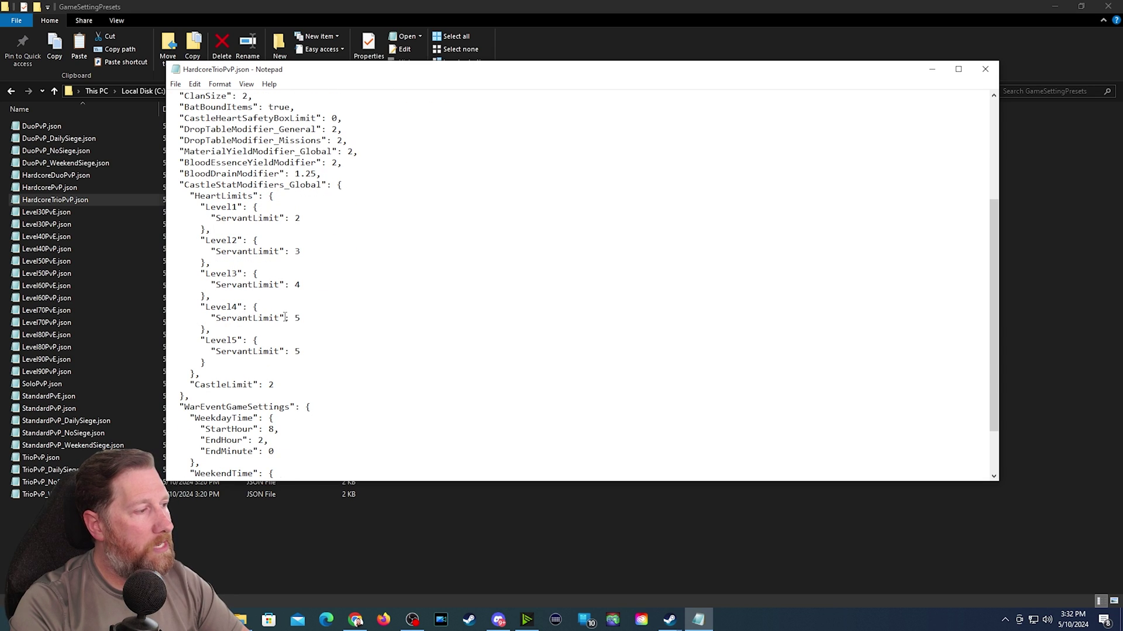
{"action": "scroll", "coordinate": [285, 318], "scroll_direction": "down", "scroll_amount": 2}
{"action": "scroll", "coordinate": [283, 323], "scroll_direction": "up", "scroll_amount": 7}
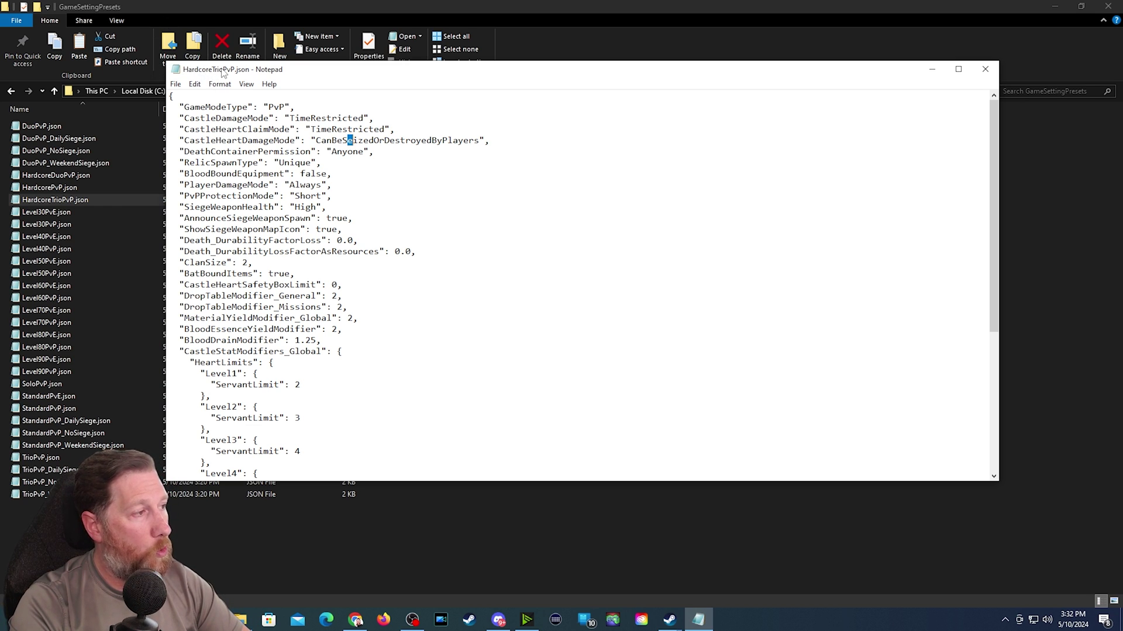
- Swap to the Level90PvE.json preset, check its starter equipment ids, close it and return to StreamingAssets
{"action": "left_click", "coordinate": [985, 69]}
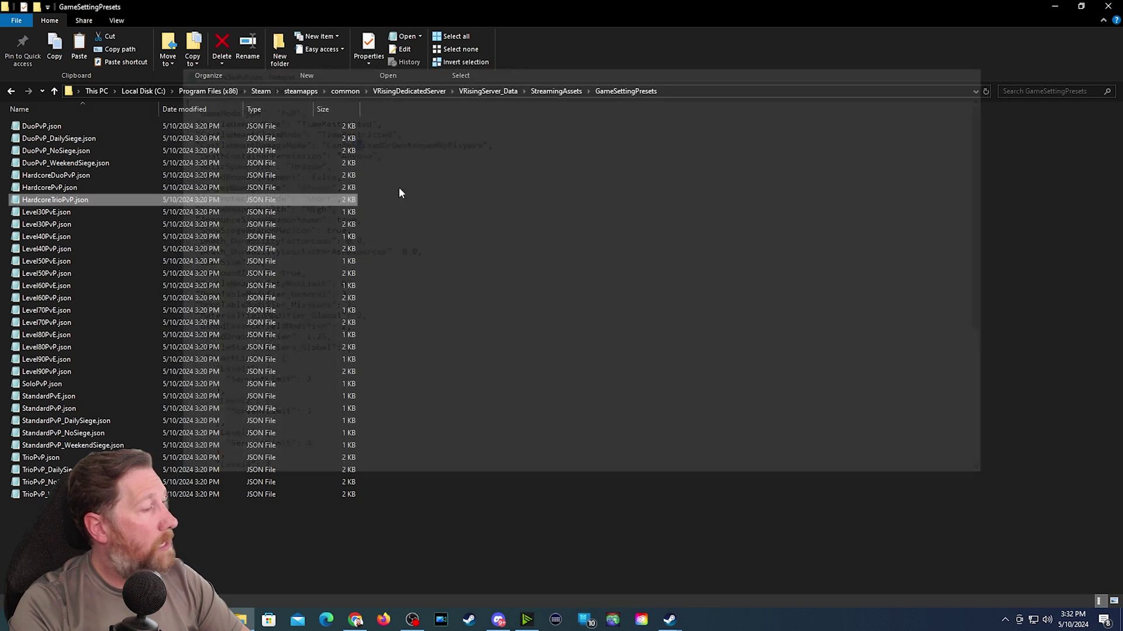
{"action": "double_click", "coordinate": [53, 363]}
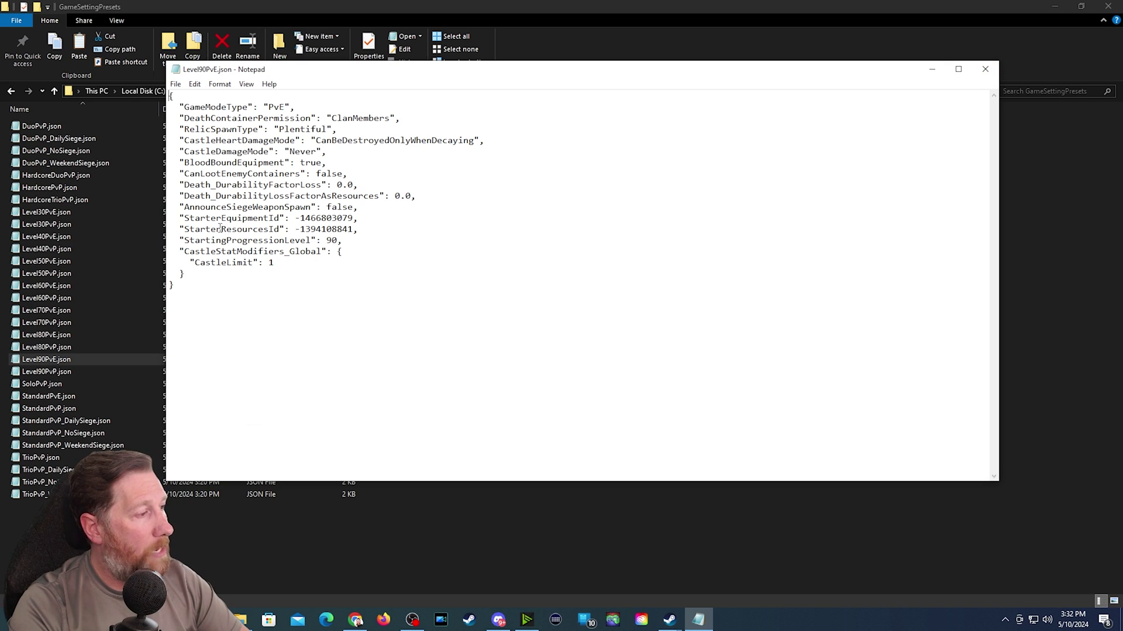
{"action": "left_click_drag", "start_coordinate": [342, 218], "coordinate": [357, 230]}
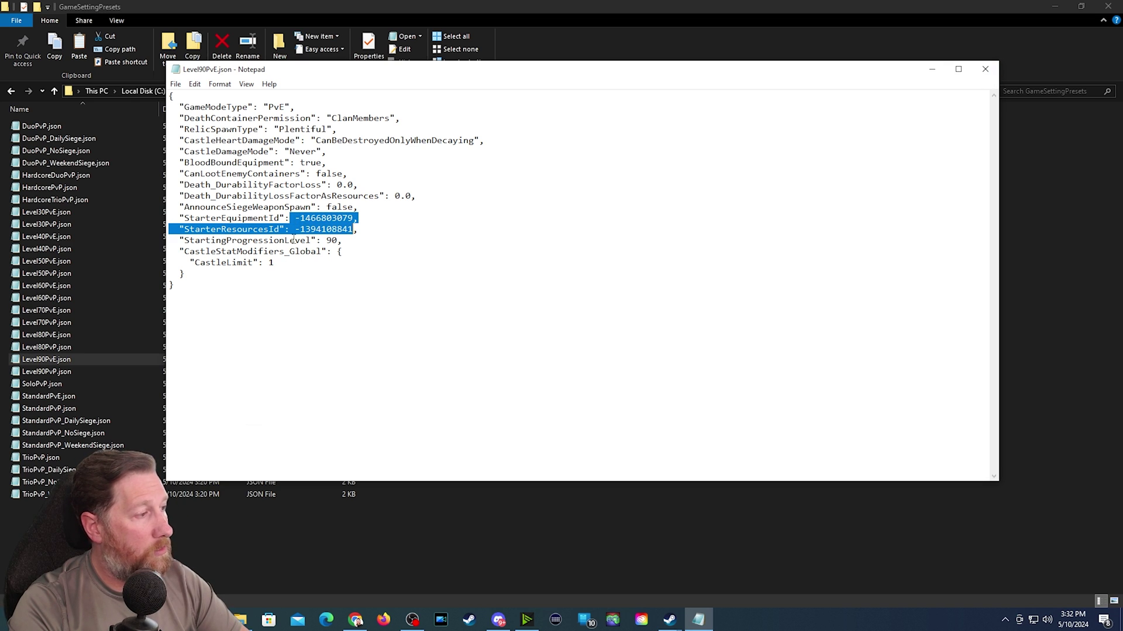
{"action": "left_click", "coordinate": [225, 229]}
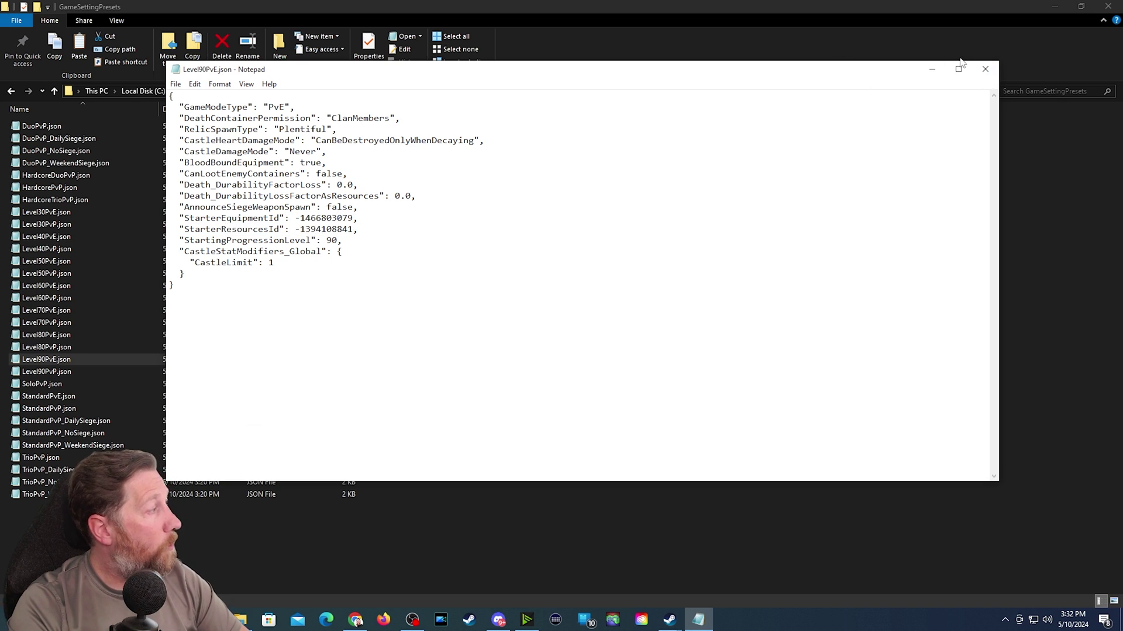
{"action": "left_click", "coordinate": [985, 69]}
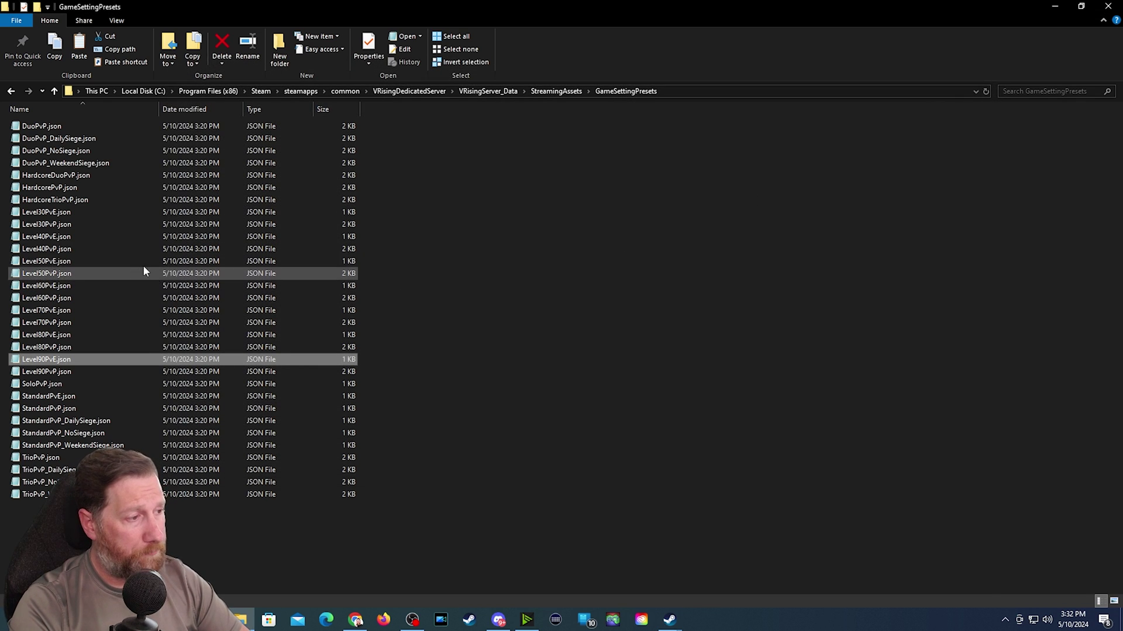
{"action": "left_click", "coordinate": [10, 92]}
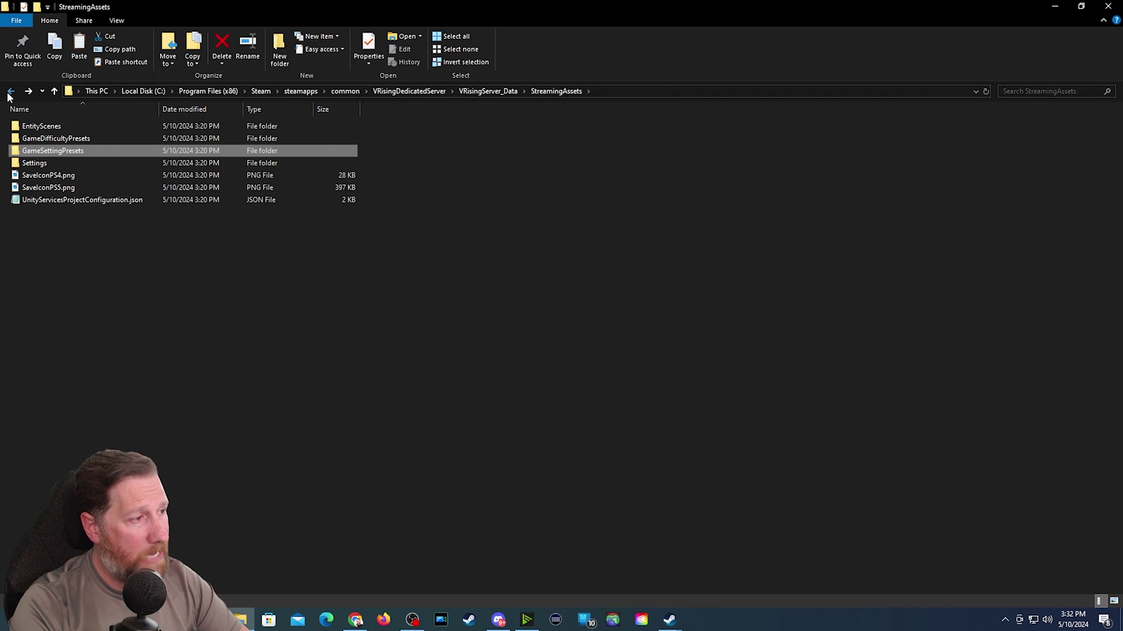
- Go through save-data > Saves > v3 > save folder and open ServerGameSettings.json maximised in Notepad
{"action": "left_click", "coordinate": [9, 92]}
{"action": "left_click", "coordinate": [10, 92]}
{"action": "left_click", "coordinate": [10, 92]}
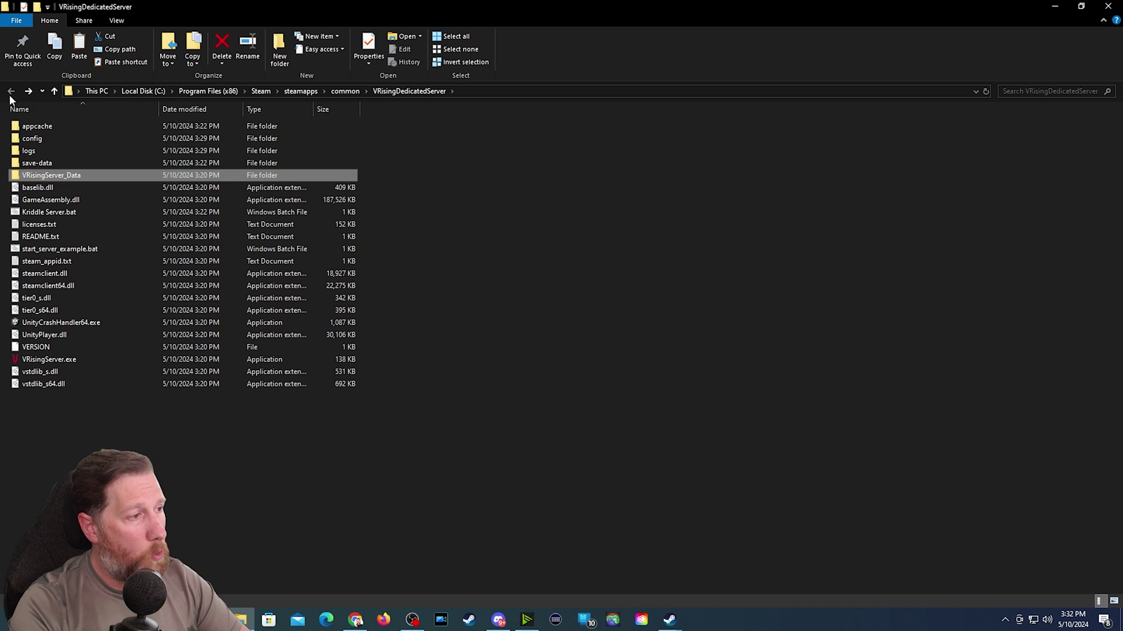
{"action": "double_click", "coordinate": [28, 170]}
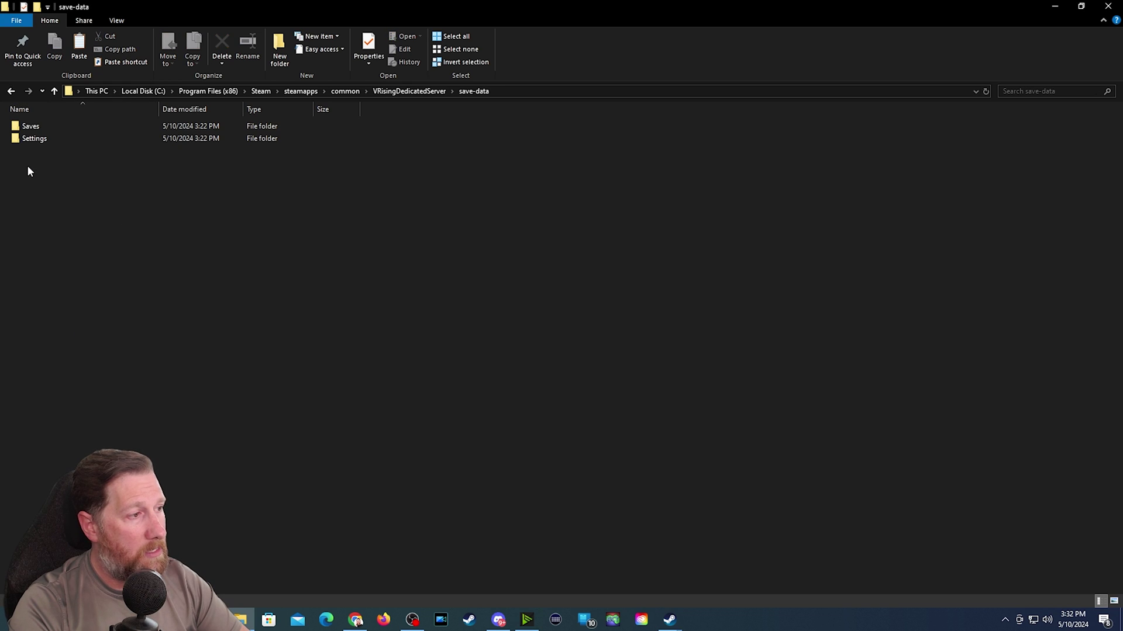
{"action": "double_click", "coordinate": [26, 127]}
{"action": "double_click", "coordinate": [43, 125]}
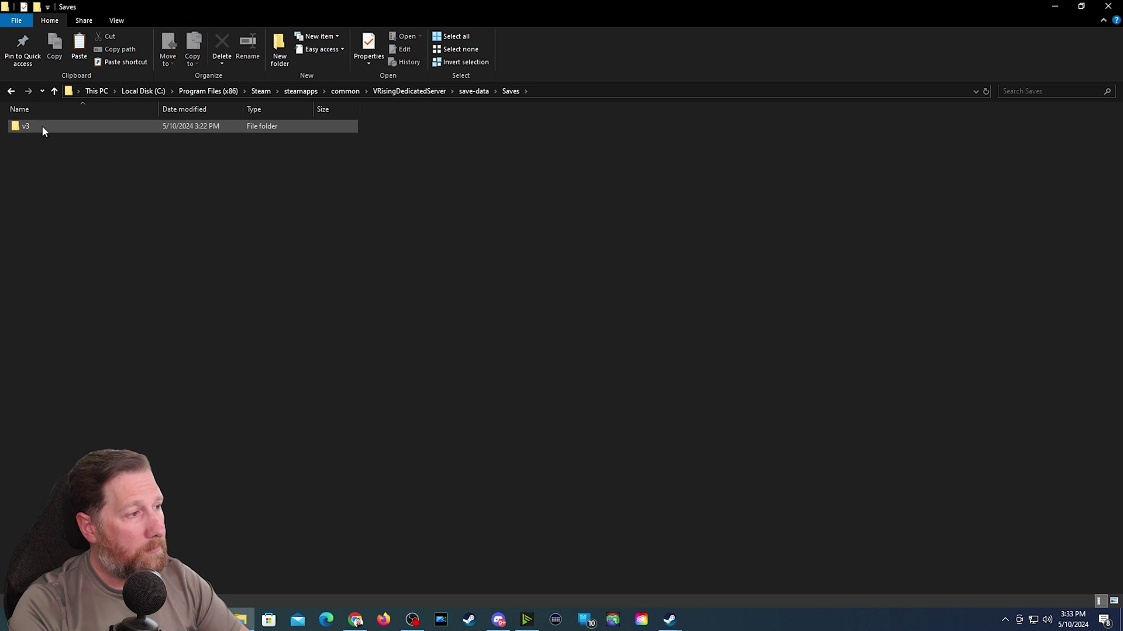
{"action": "double_click", "coordinate": [41, 125]}
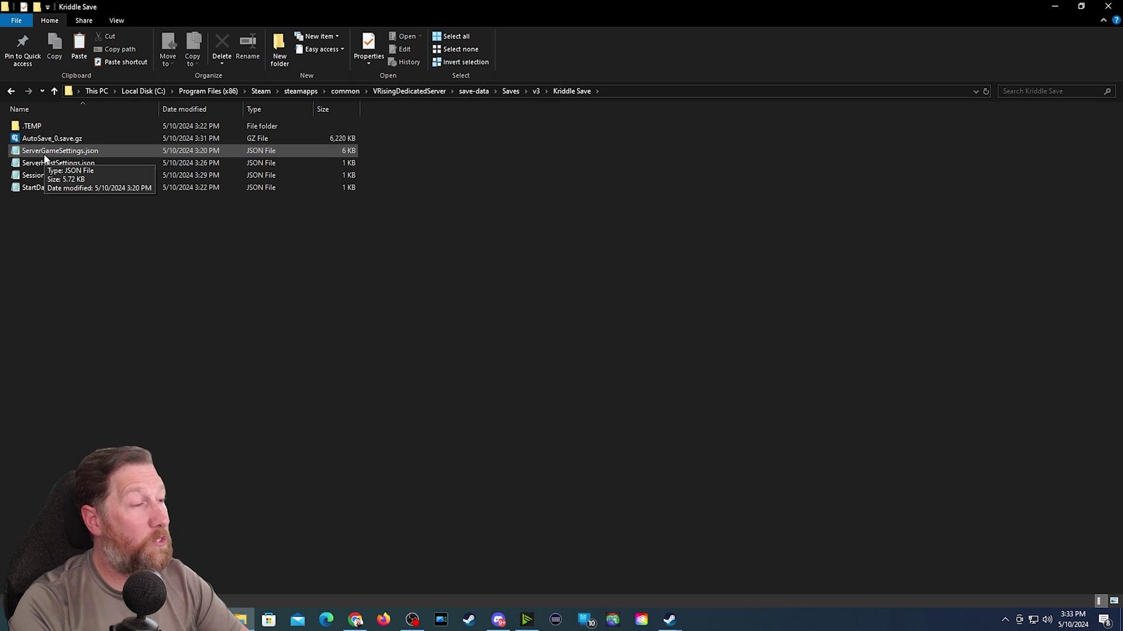
{"action": "double_click", "coordinate": [45, 153]}
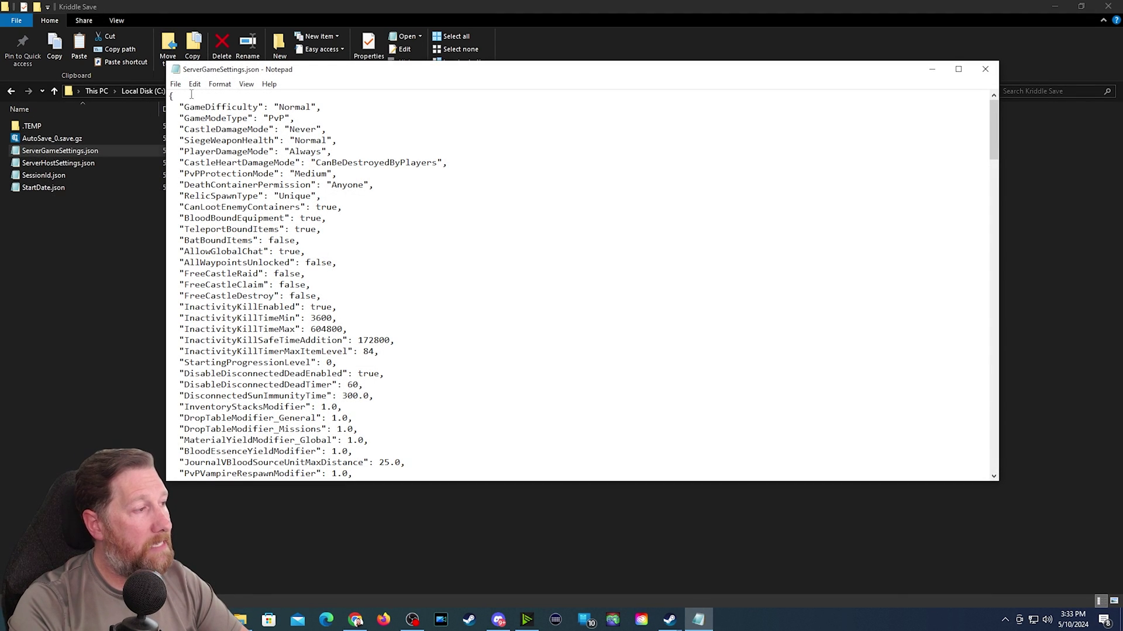
{"action": "left_click", "coordinate": [958, 69]}
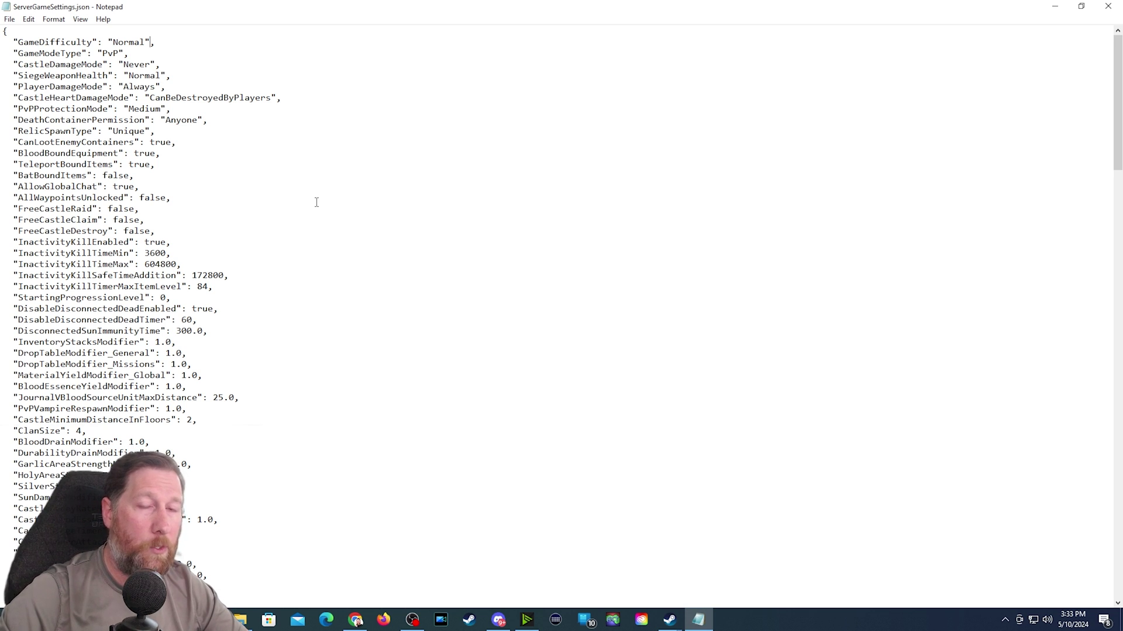
- Try GameDifficulty values Brutal, 22, 1 and 0 before settling on 2
{"action": "key", "text": "BackSpace"}
{"action": "key", "text": "BackSpace"}
{"action": "key", "text": "BackSpace"}
{"action": "key", "text": "BackSpace"}
{"action": "key", "text": "BackSpace"}
{"action": "key", "text": "BackSpace"}
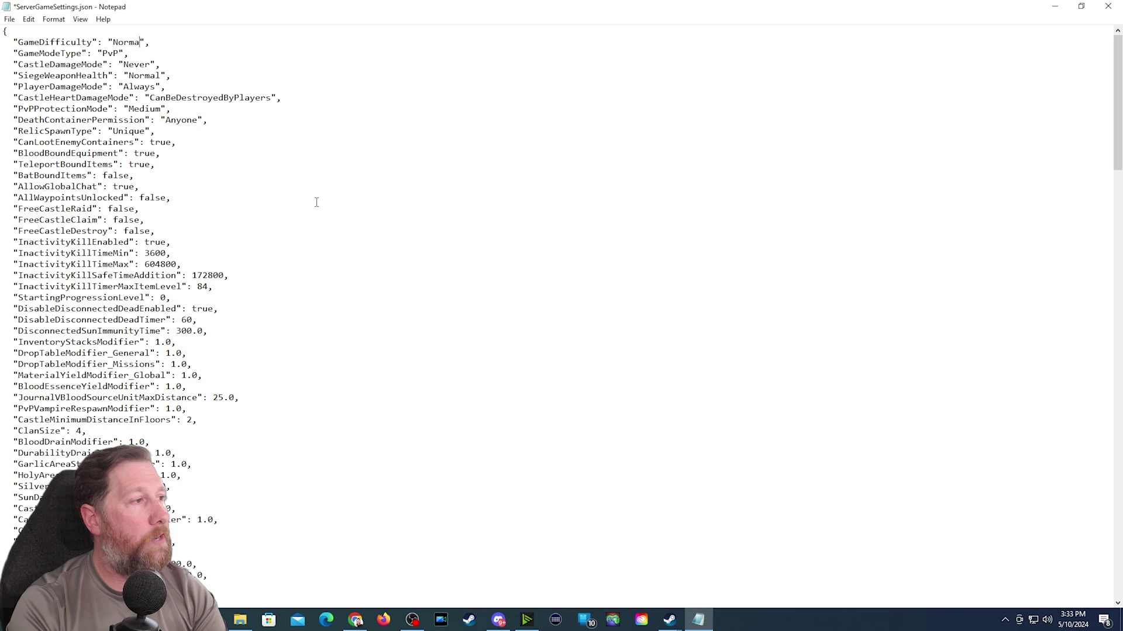
{"action": "type", "text": "Brutal"}
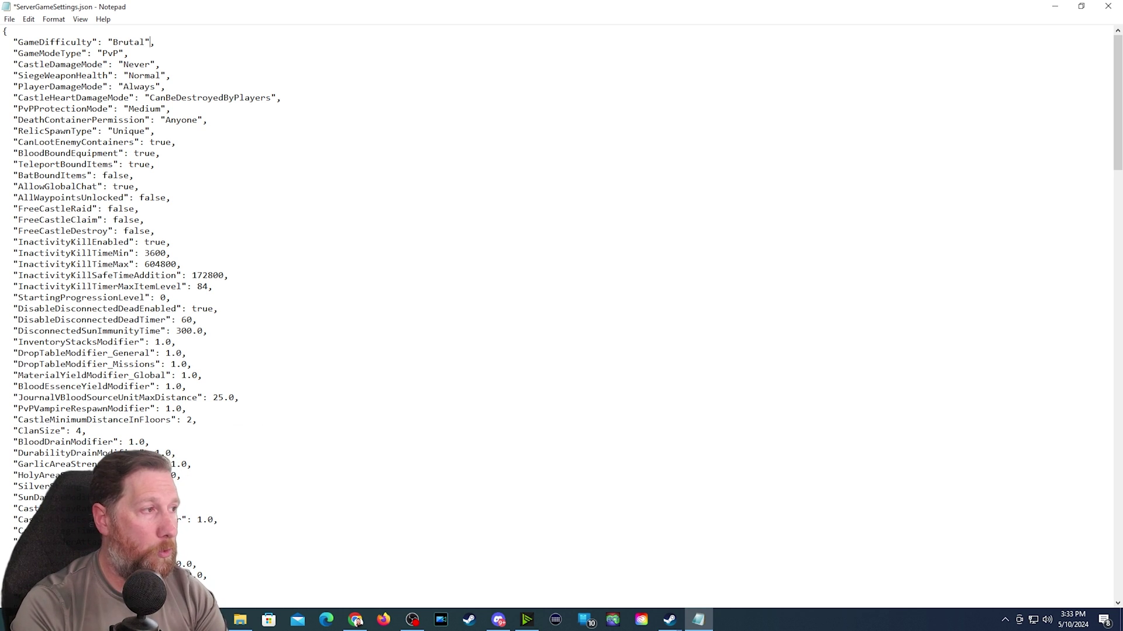
{"action": "key", "text": "BackSpace"}
{"action": "key", "text": "BackSpace"}
{"action": "key", "text": "BackSpace"}
{"action": "key", "text": "BackSpace"}
{"action": "key", "text": "BackSpace"}
{"action": "key", "text": "BackSpace"}
{"action": "key", "text": "BackSpace"}
{"action": "key", "text": "BackSpace"}
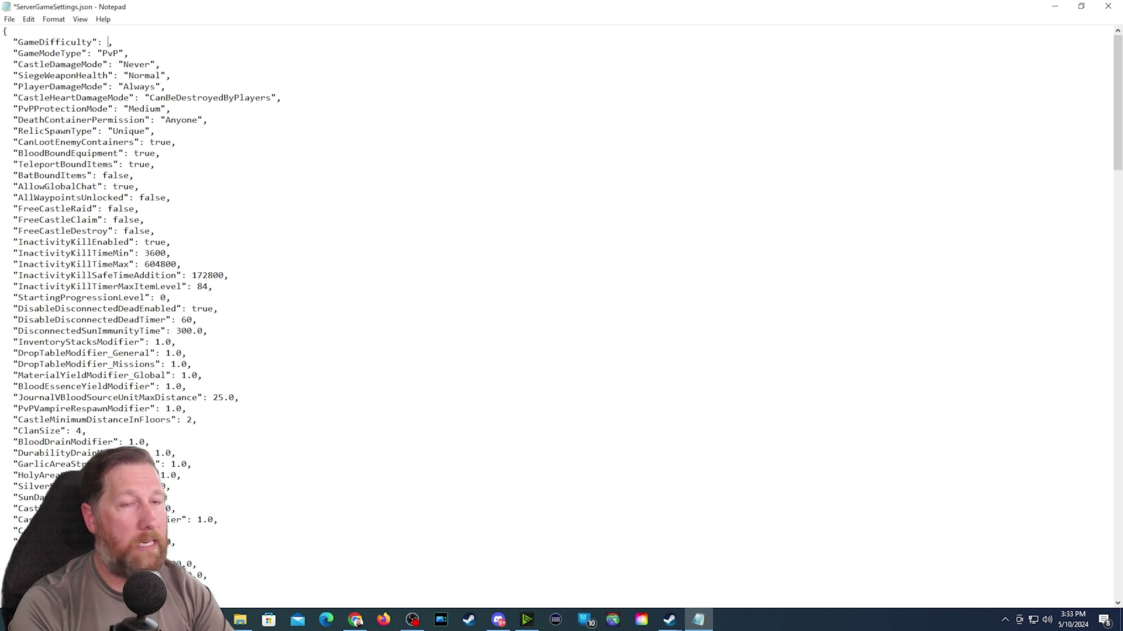
{"action": "type", "text": "2"}
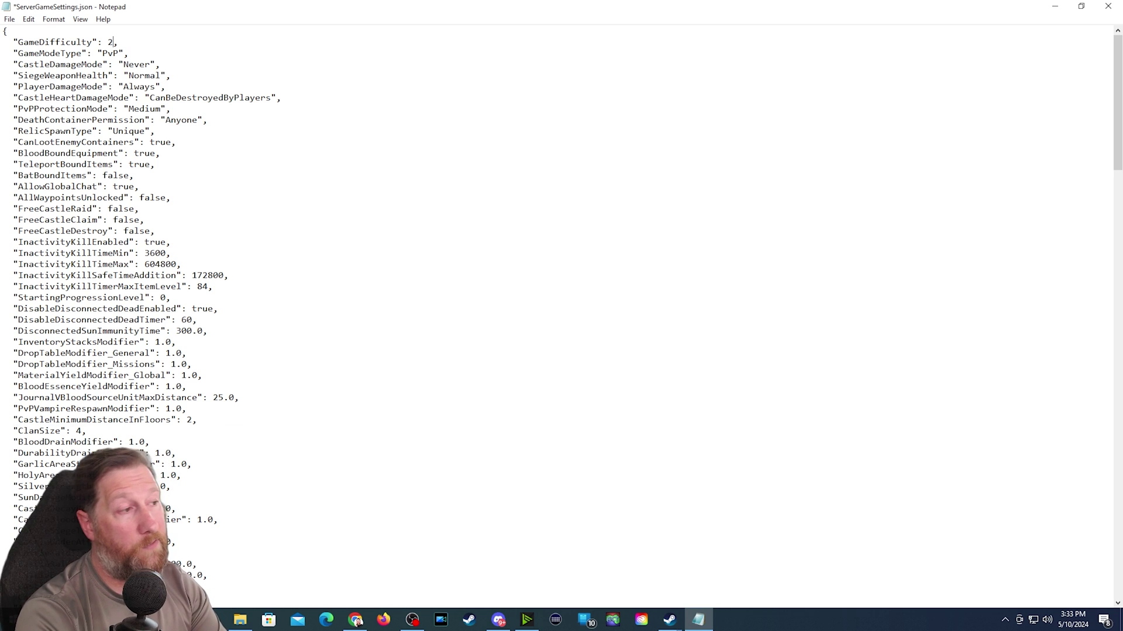
{"action": "type", "text": "2"}
{"action": "key", "text": "BackSpace"}
{"action": "type", "text": "1"}
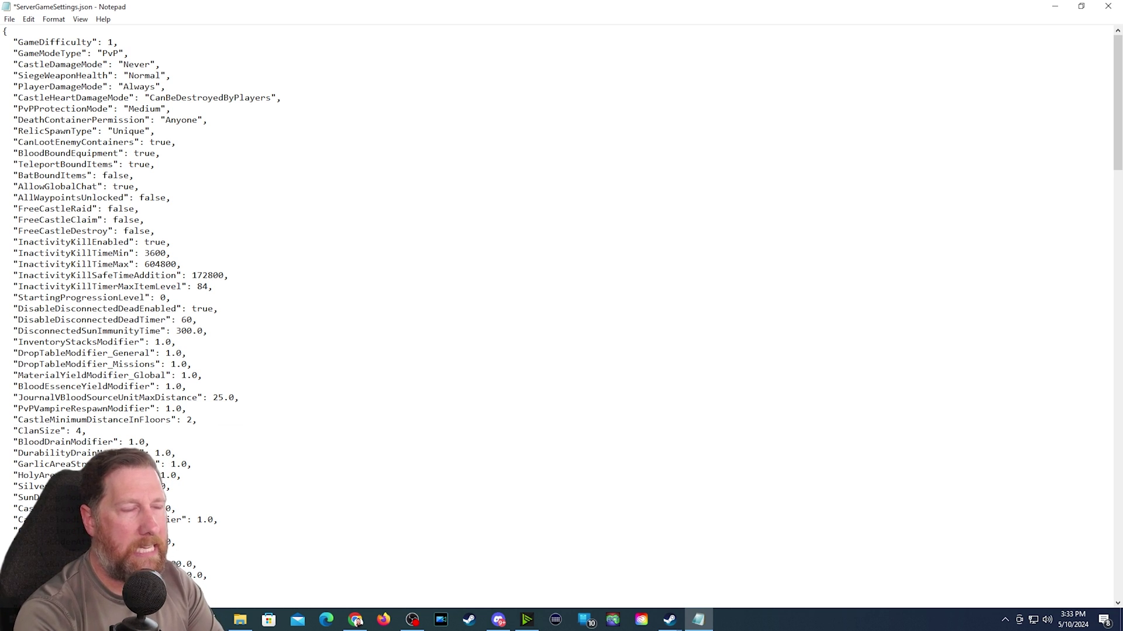
{"action": "key", "text": "BackSpace"}
{"action": "type", "text": "0"}
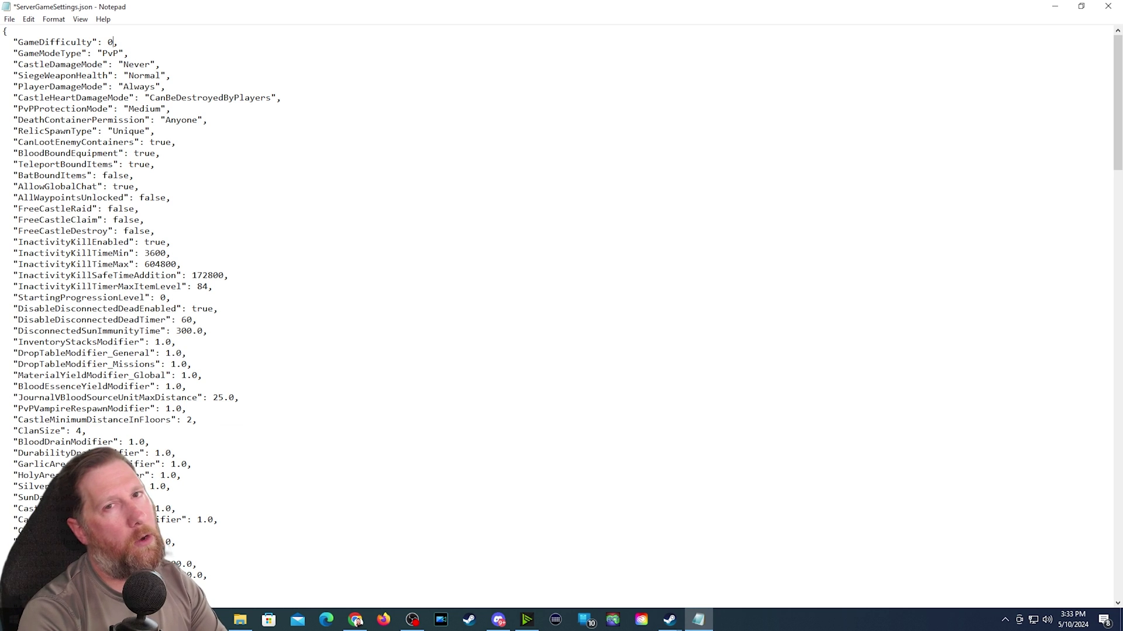
{"action": "key", "text": "BackSpace"}
{"action": "type", "text": "2"}
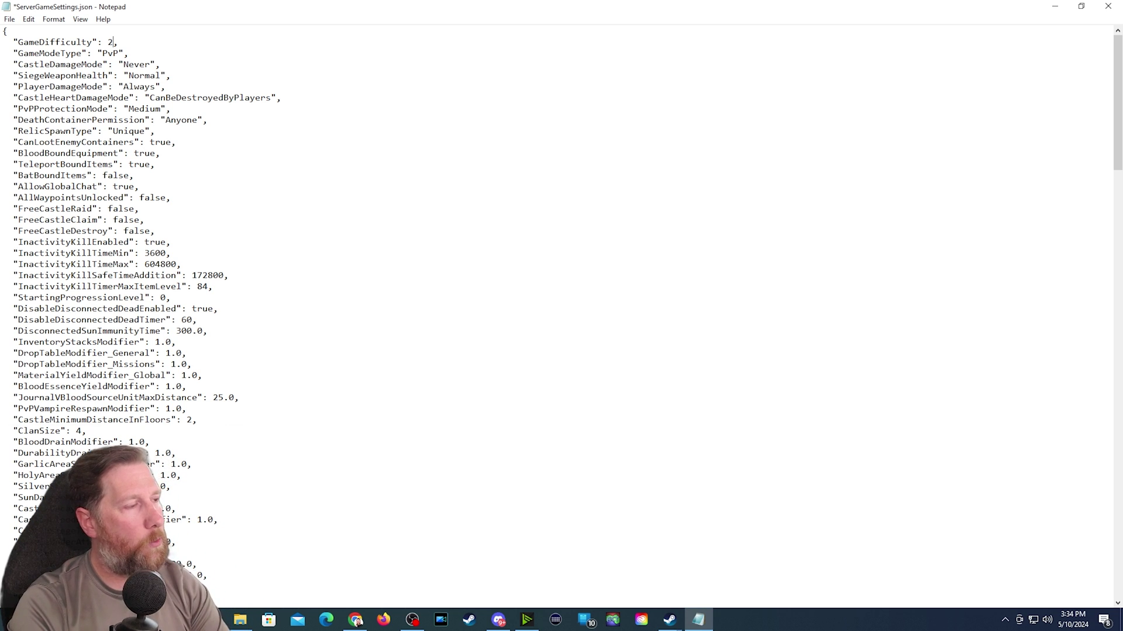
{"action": "key", "text": "Down"}
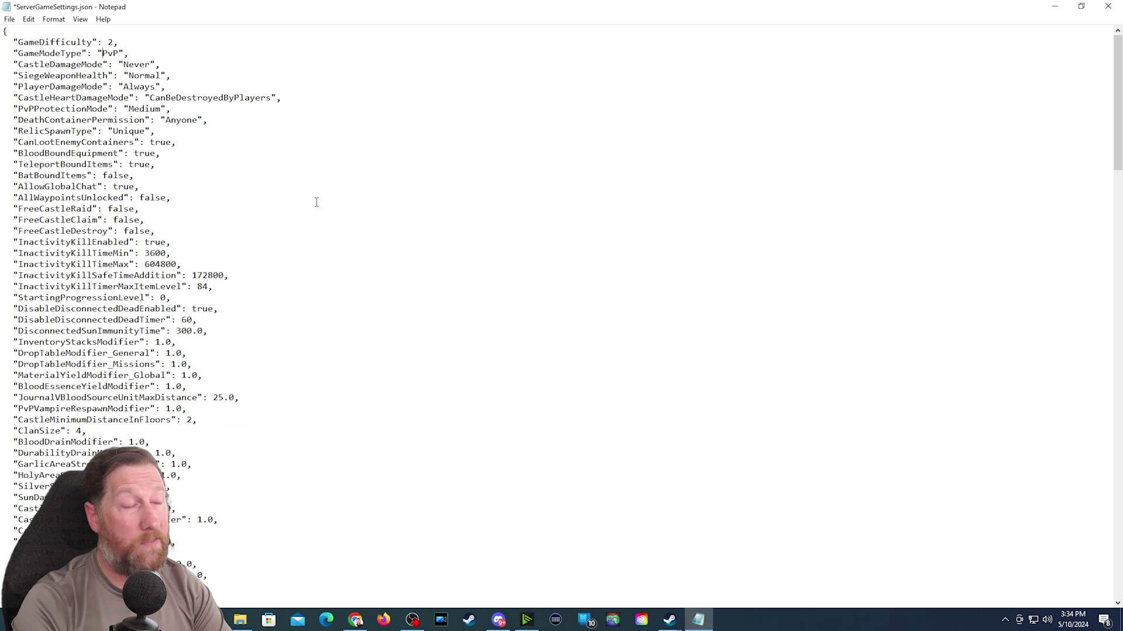
{"action": "key", "text": "BackSpace"}
{"action": "type", "text": "E"}
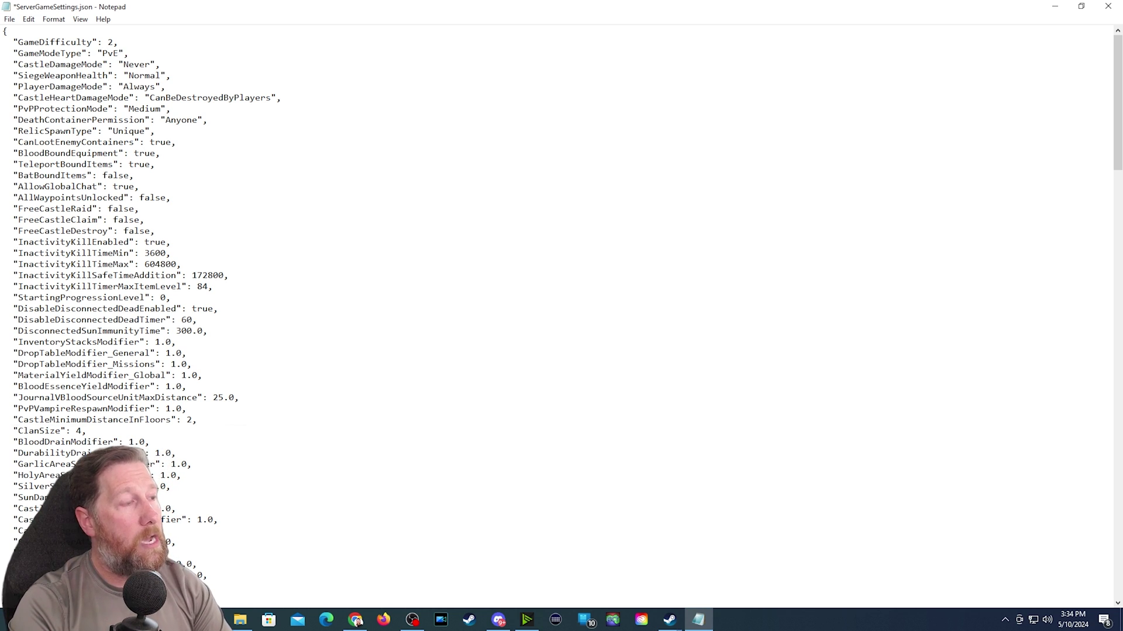
{"action": "key", "text": "BackSpace"}
{"action": "type", "text": "P"}
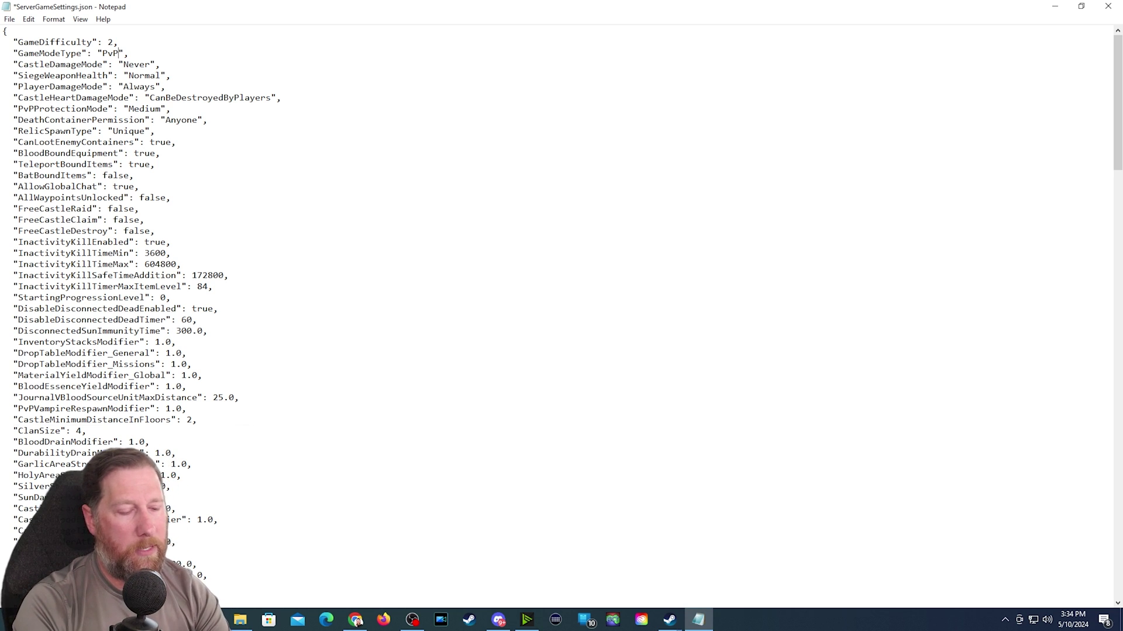
{"action": "key", "text": "BackSpace"}
{"action": "type", "text": "E"}
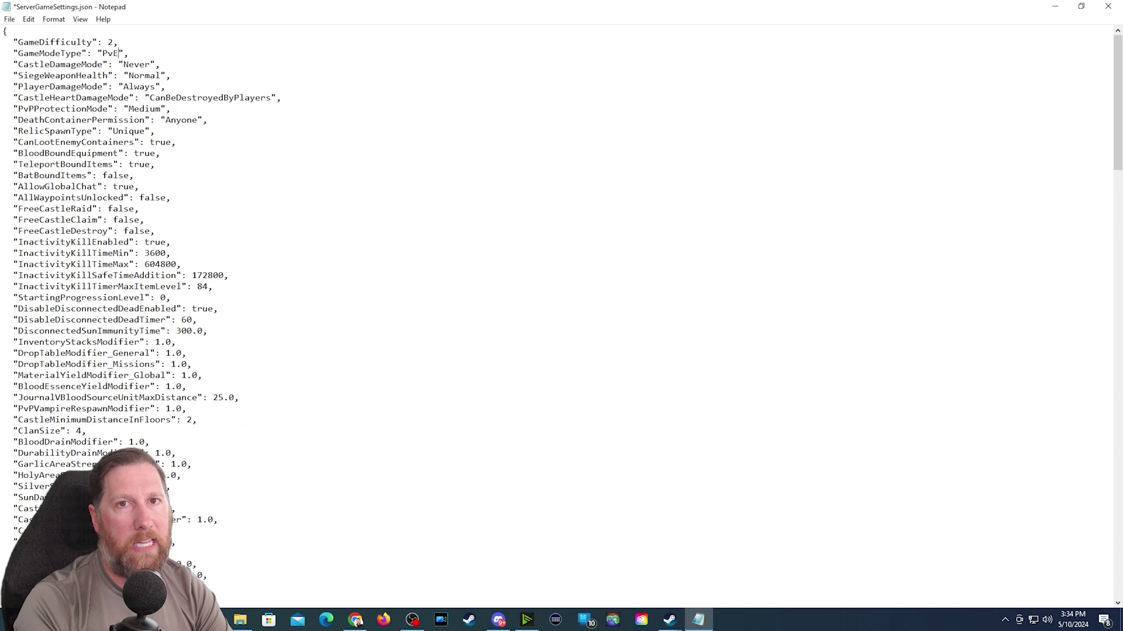
{"action": "key", "text": "BackSpace"}
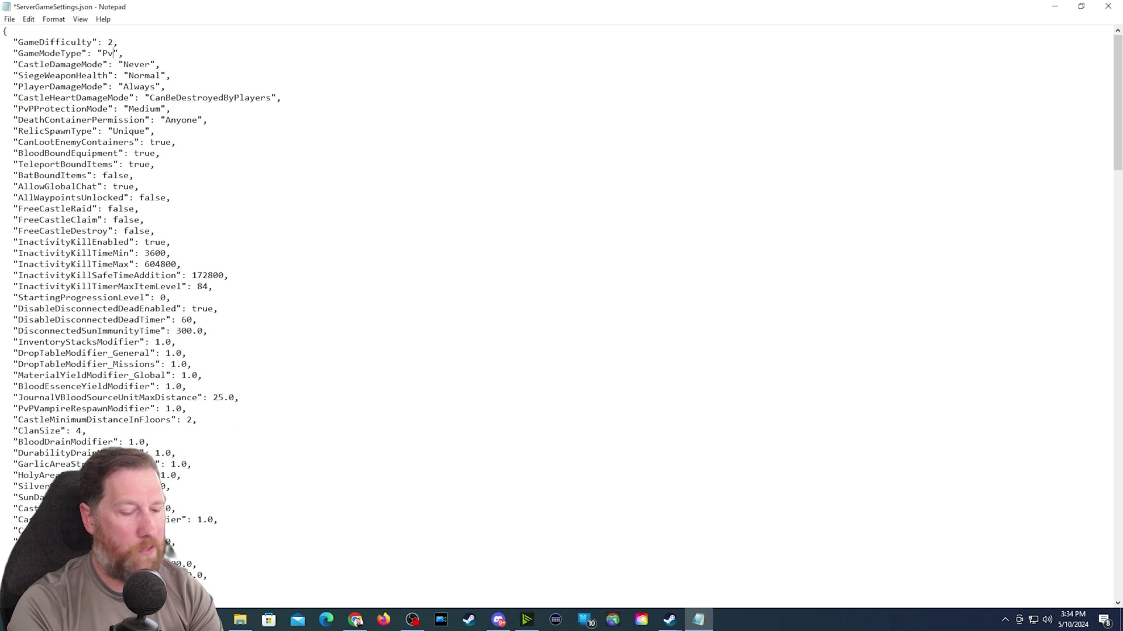
{"action": "type", "text": "P"}
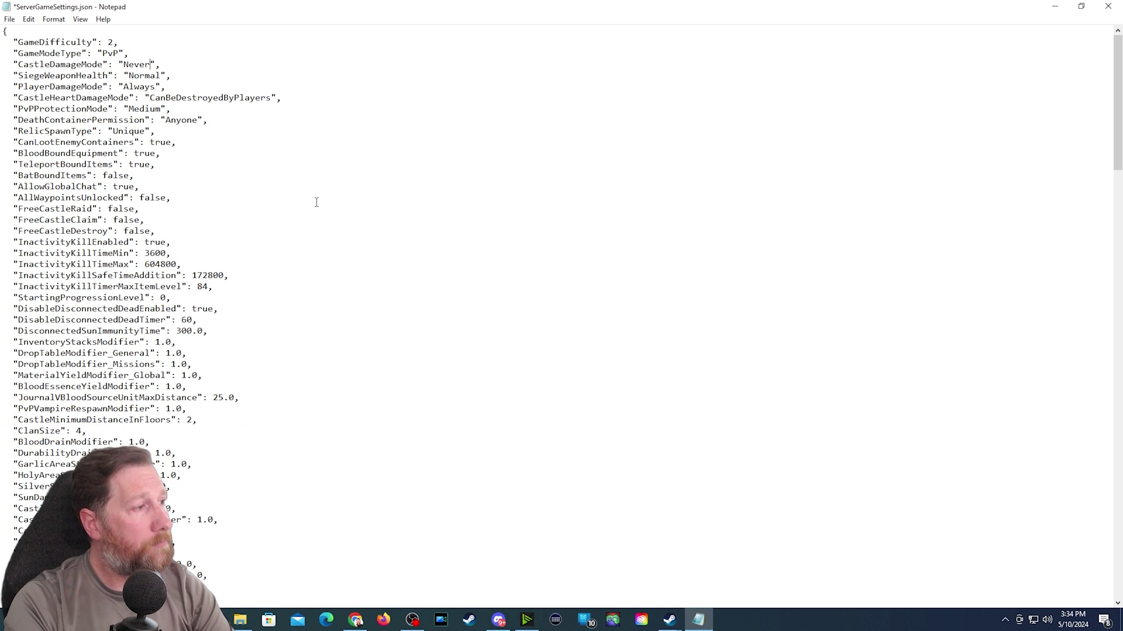
{"action": "key", "text": "Down"}
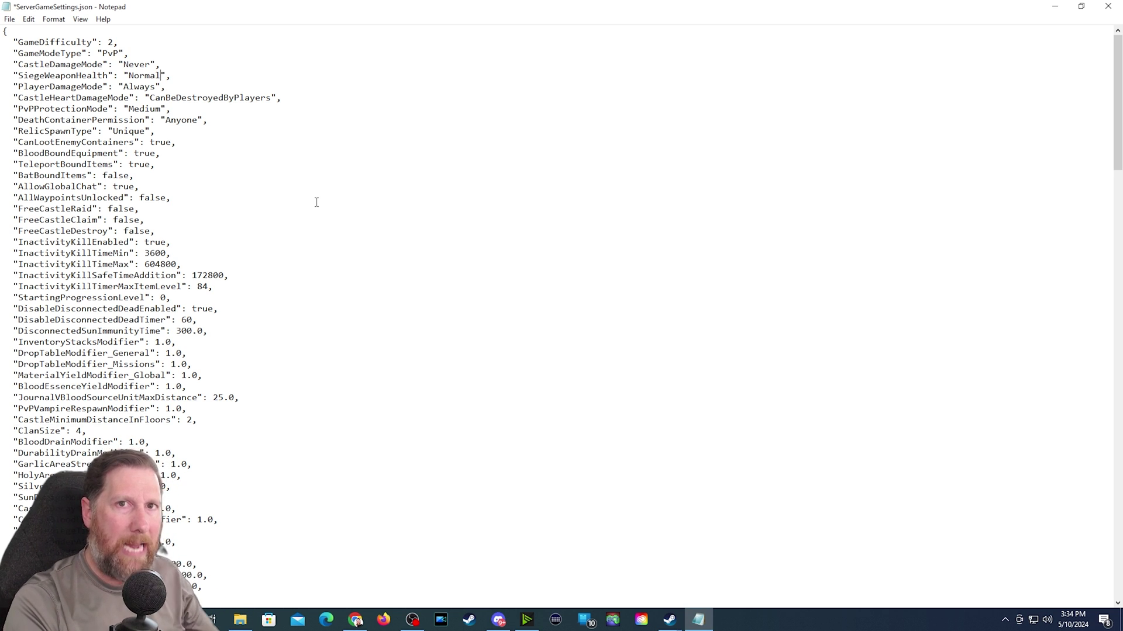
{"action": "key", "text": "Down"}
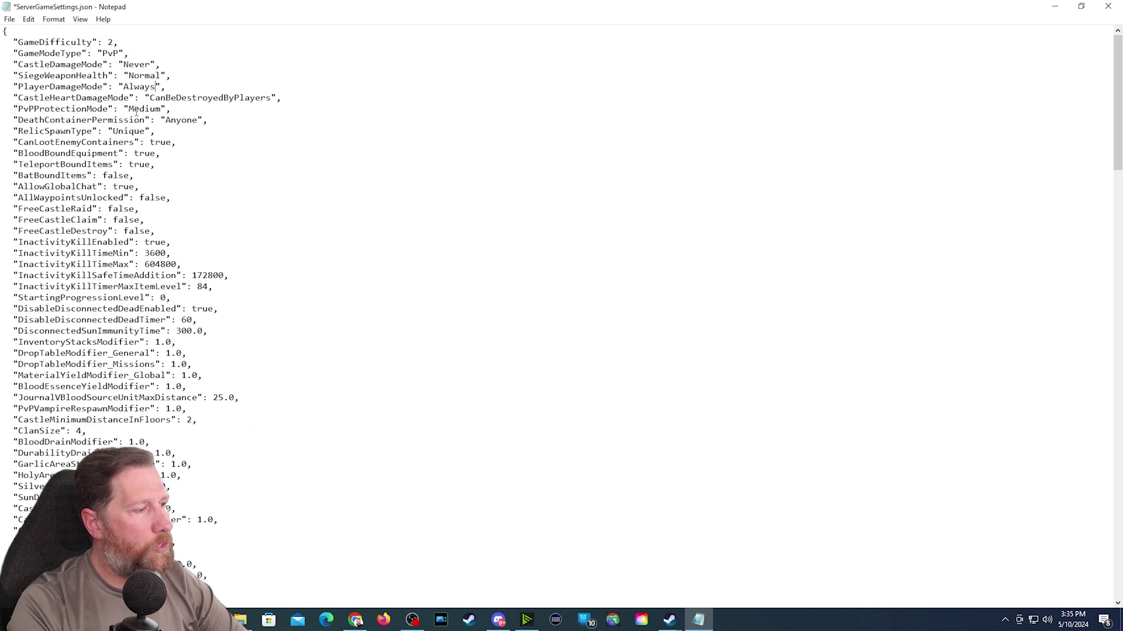
{"action": "scroll", "coordinate": [120, 183], "scroll_direction": "down", "scroll_amount": 2}
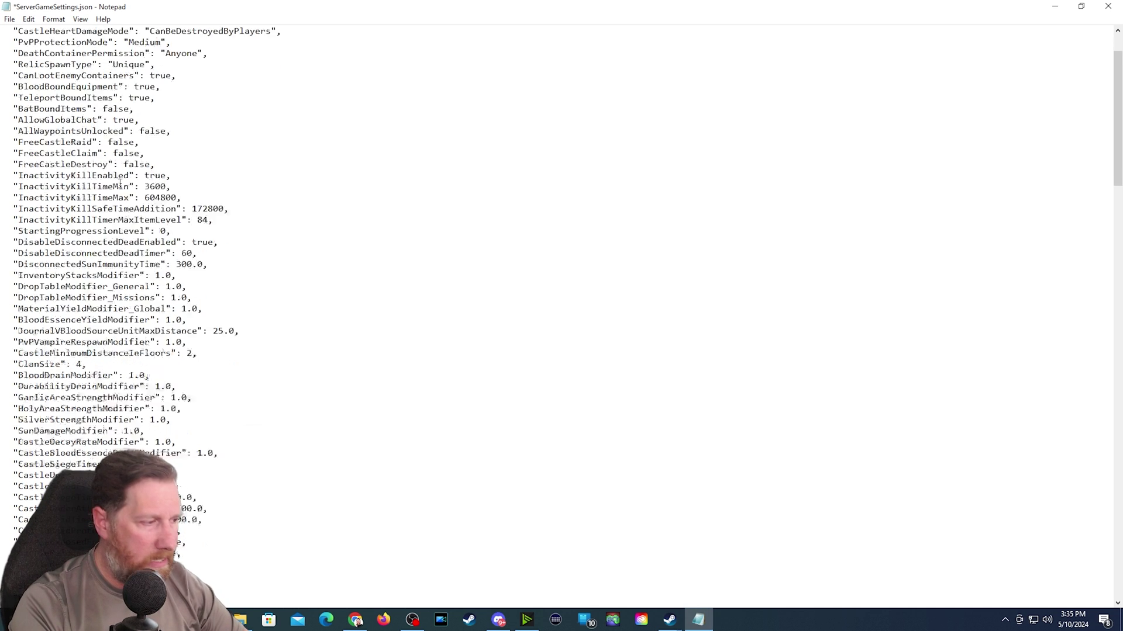
{"action": "scroll", "coordinate": [120, 183], "scroll_direction": "down", "scroll_amount": 15}
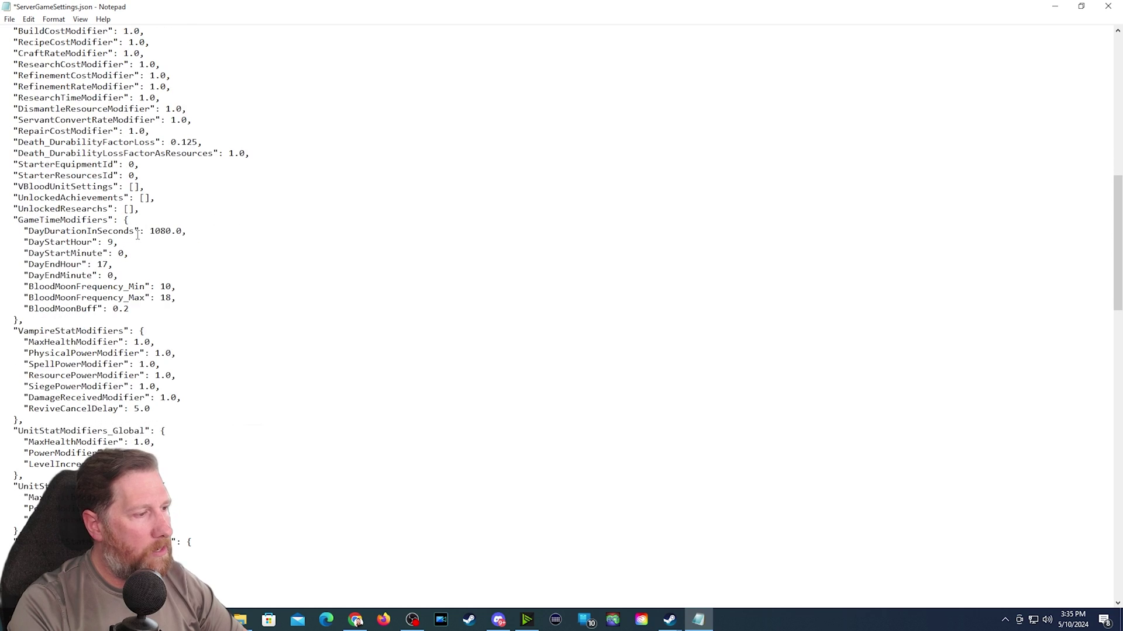
{"action": "scroll", "coordinate": [137, 235], "scroll_direction": "down", "scroll_amount": 4}
{"action": "scroll", "coordinate": [150, 257], "scroll_direction": "down", "scroll_amount": 16}
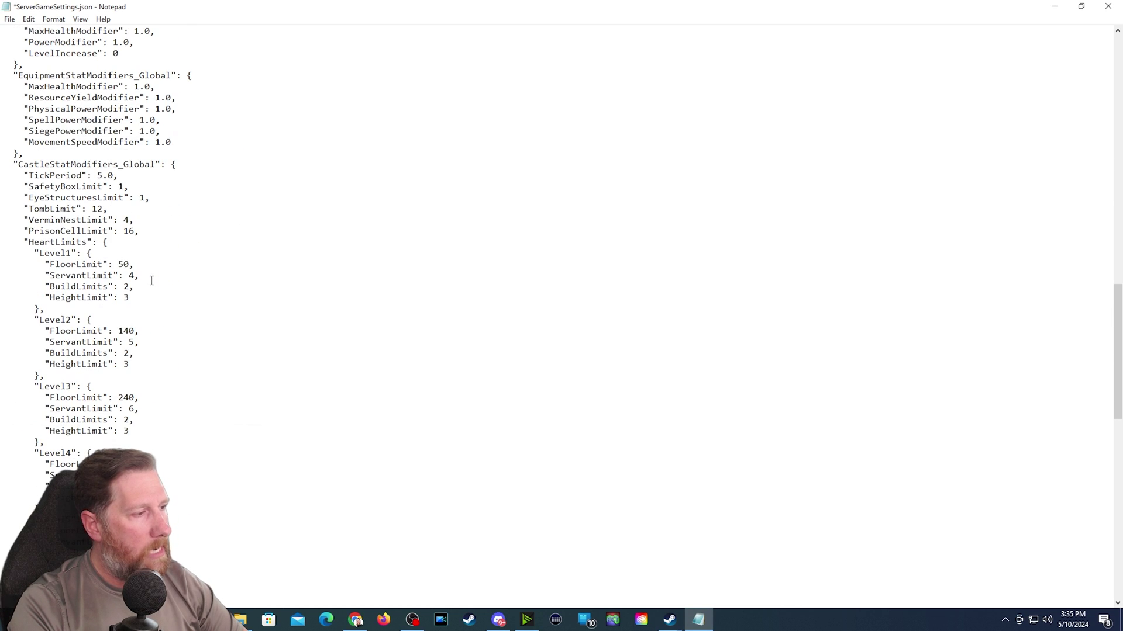
{"action": "scroll", "coordinate": [151, 281], "scroll_direction": "down", "scroll_amount": 9}
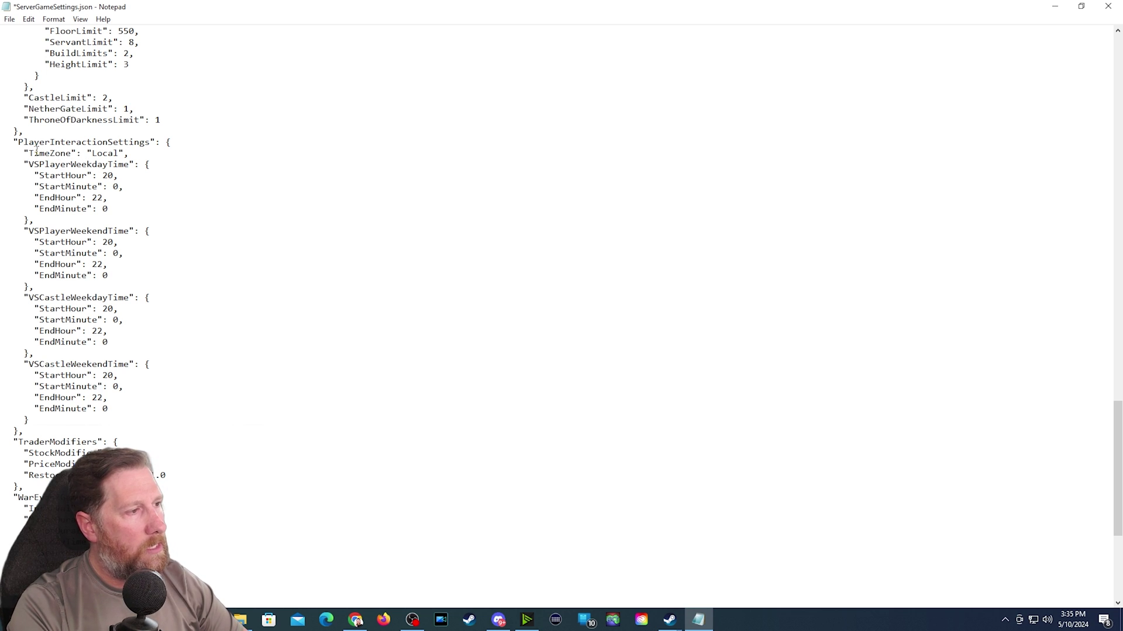
{"action": "left_click_drag", "start_coordinate": [29, 153], "coordinate": [119, 155]}
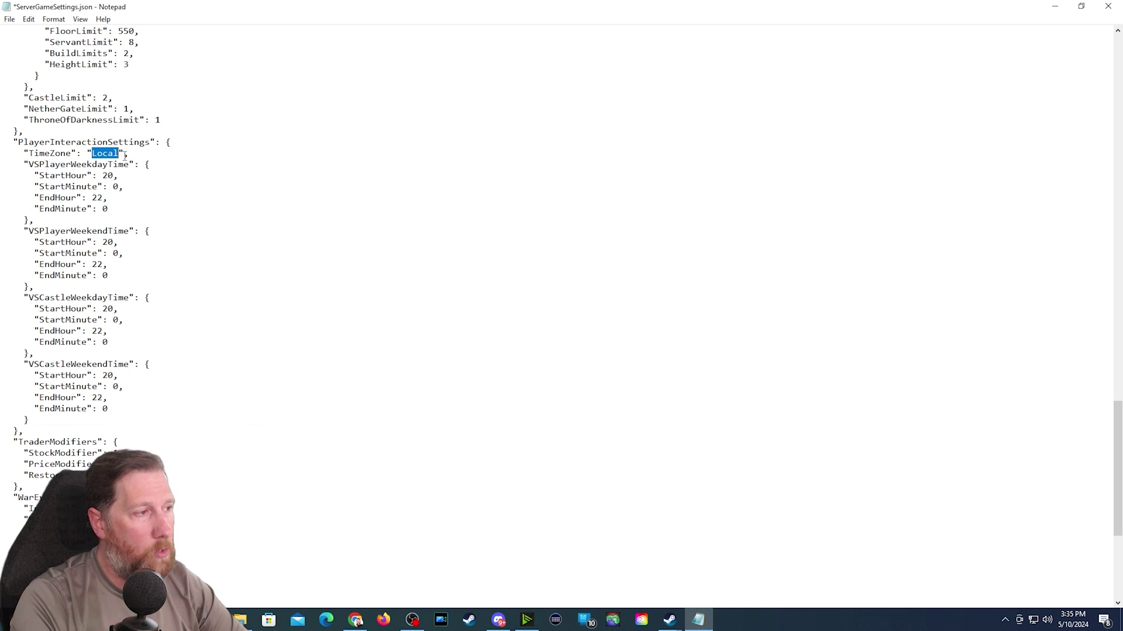
{"action": "key", "text": "Left"}
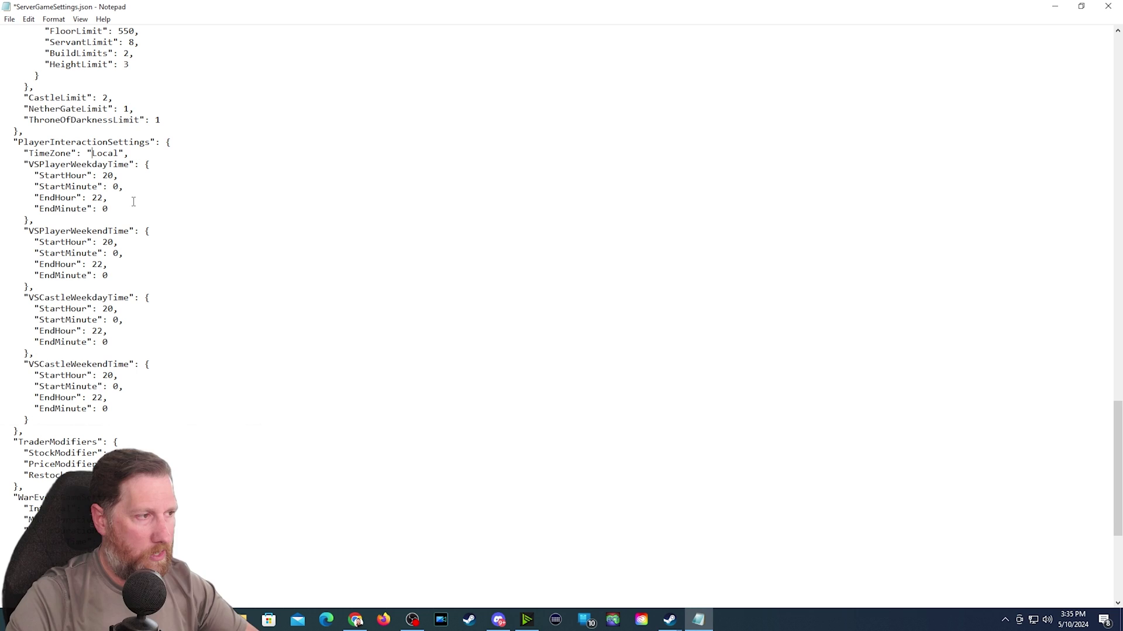
{"action": "scroll", "coordinate": [1101, 58], "scroll_direction": "up", "scroll_amount": 20}
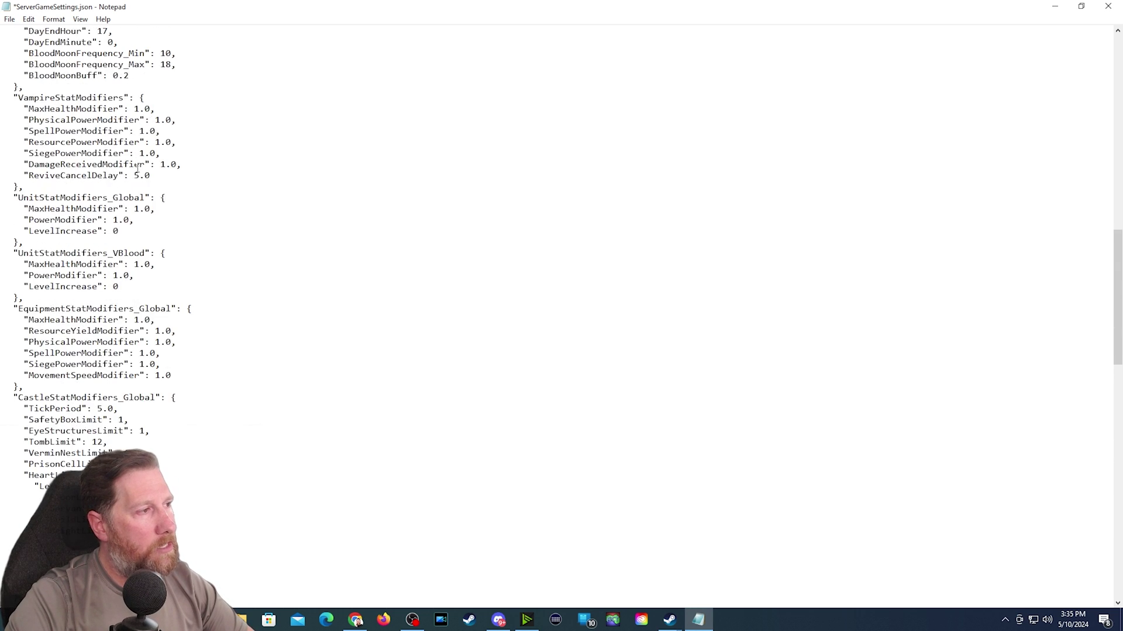
- Change CastleDamageMode from Never to TimeRestricted, fixing the typo
{"action": "left_click_drag", "start_coordinate": [1117, 229], "coordinate": [1117, 99]}
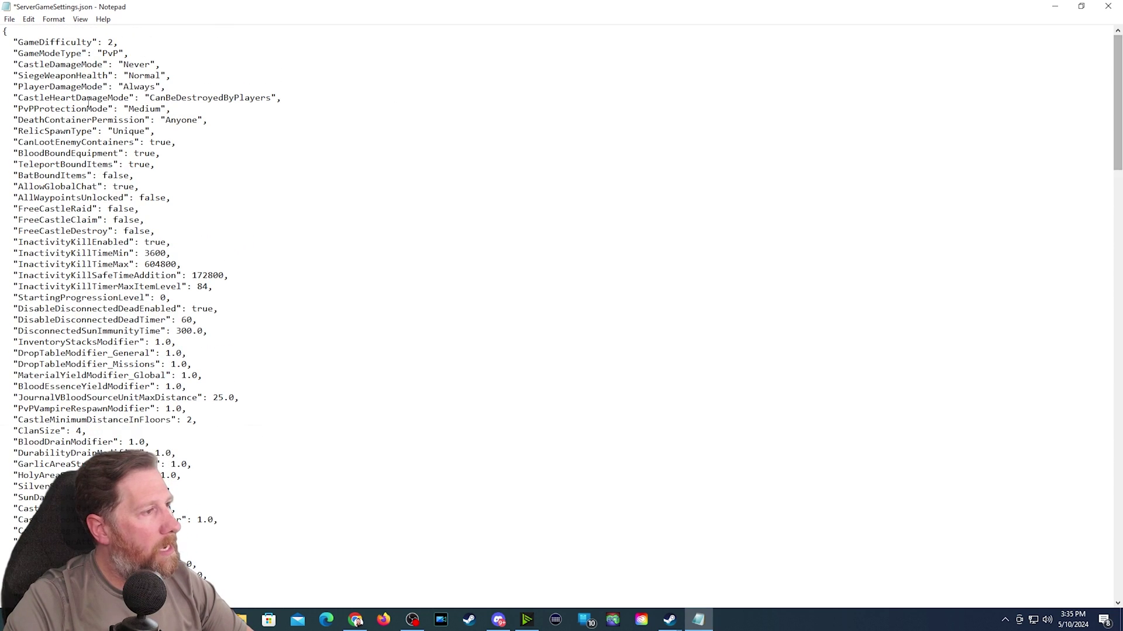
{"action": "double_click", "coordinate": [134, 66]}
{"action": "type", "text": "TimeRes"}
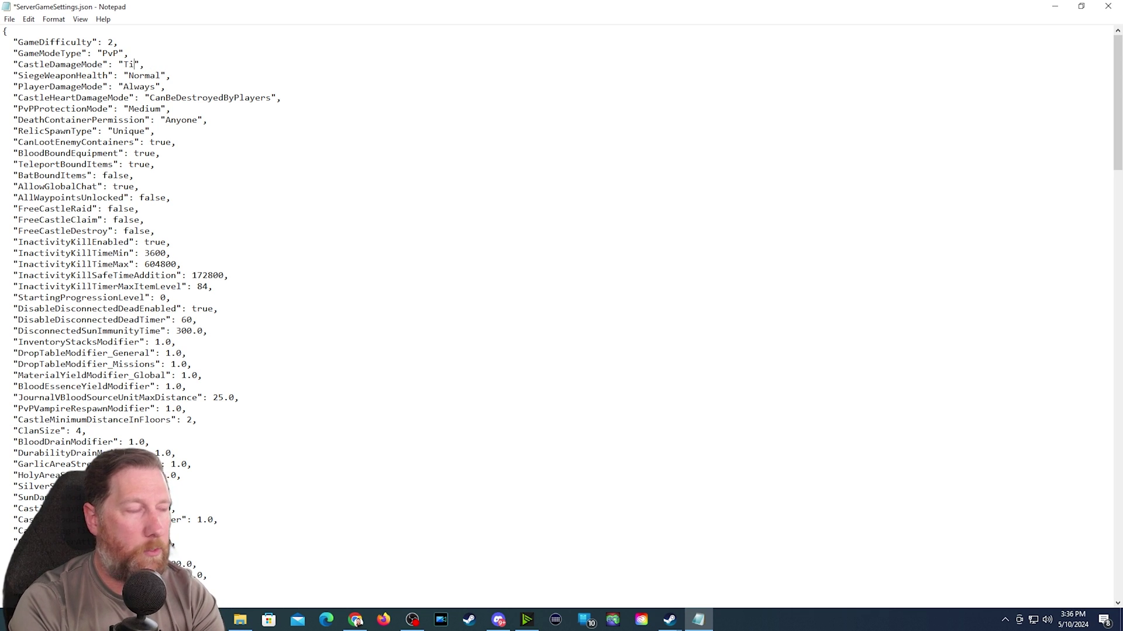
{"action": "type", "text": "trictged"}
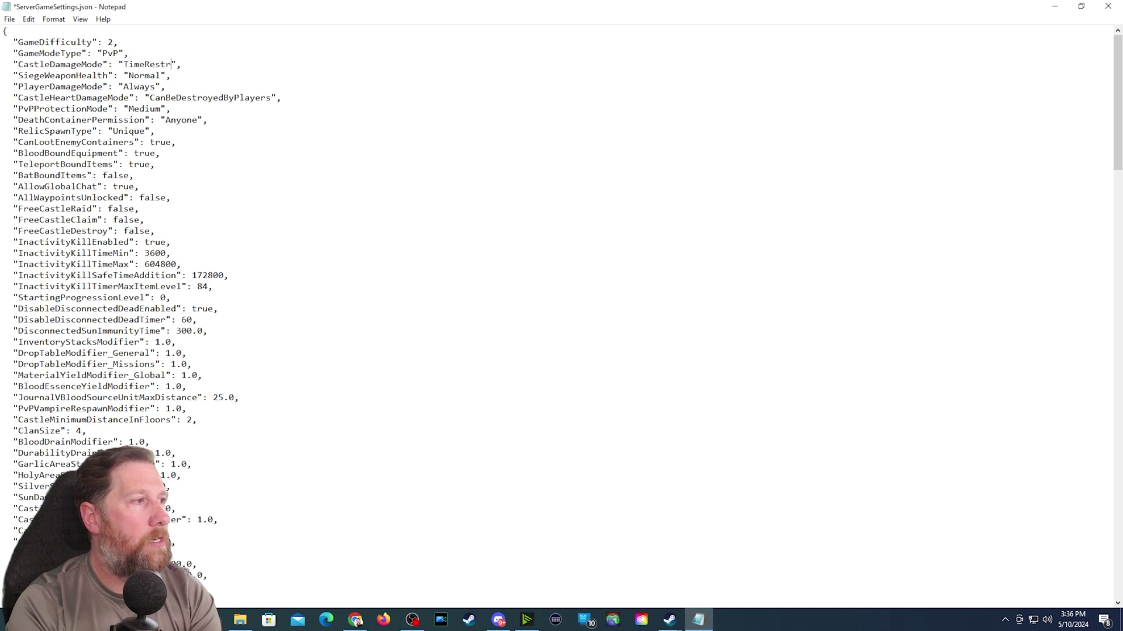
{"action": "key", "text": "BackSpace"}
{"action": "key", "text": "BackSpace"}
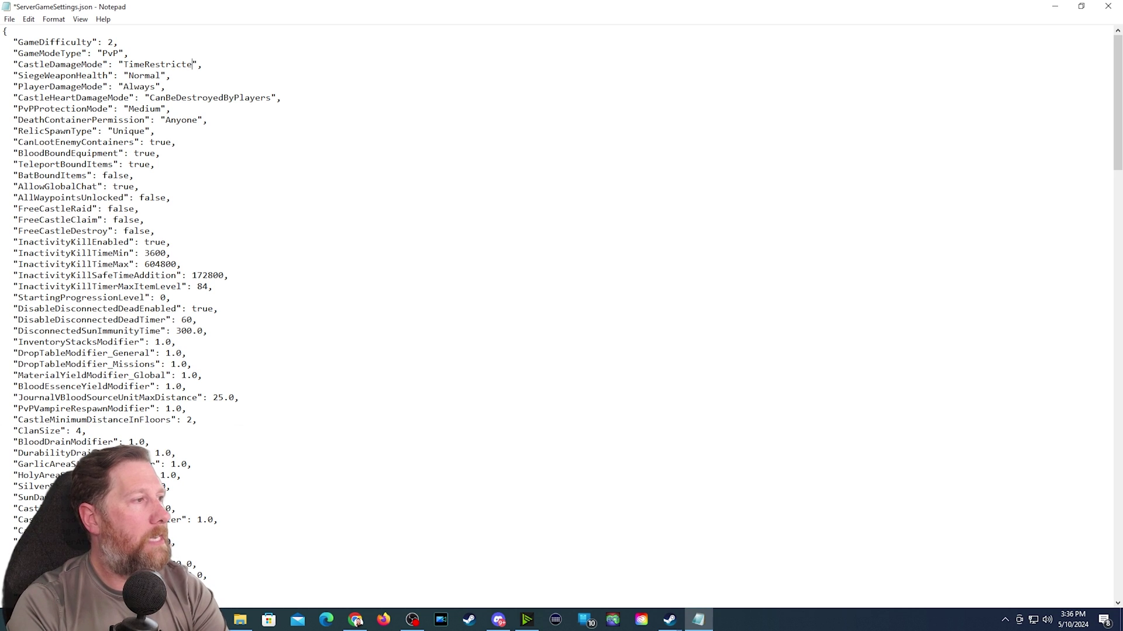
{"action": "type", "text": "d"}
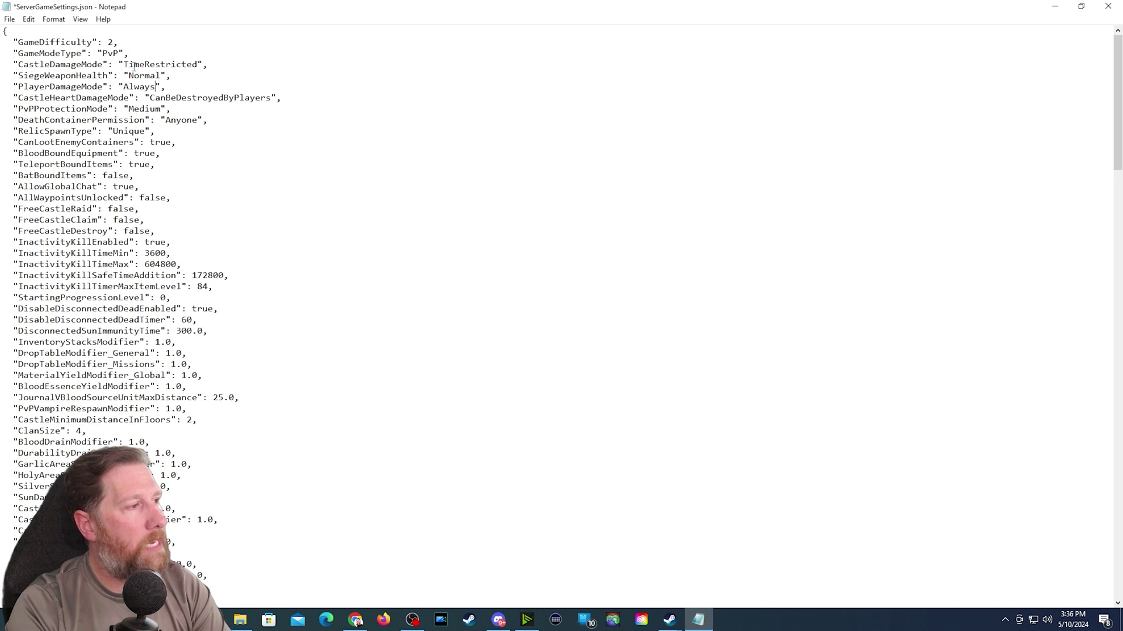
- Replace PlayerDamageMode's Always value with TimeRestricted
{"action": "key", "text": "BackSpace"}
{"action": "key", "text": "BackSpace"}
{"action": "key", "text": "BackSpace"}
{"action": "key", "text": "BackSpace"}
{"action": "key", "text": "BackSpace"}
{"action": "type", "text": "r"}
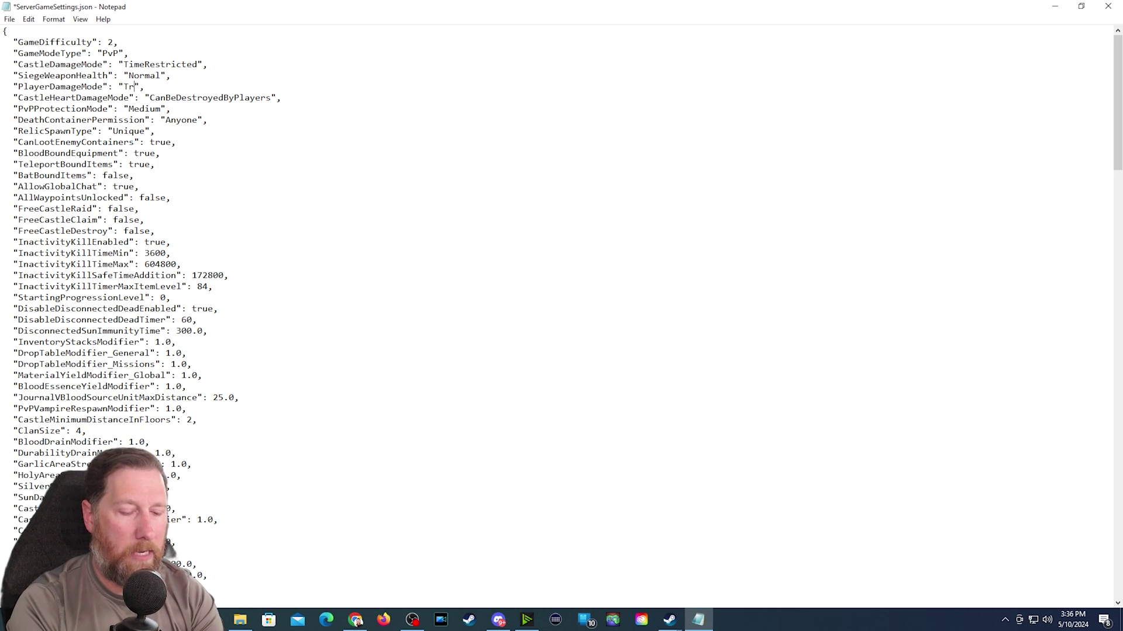
{"action": "key", "text": "BackSpace"}
{"action": "type", "text": "imeRe"}
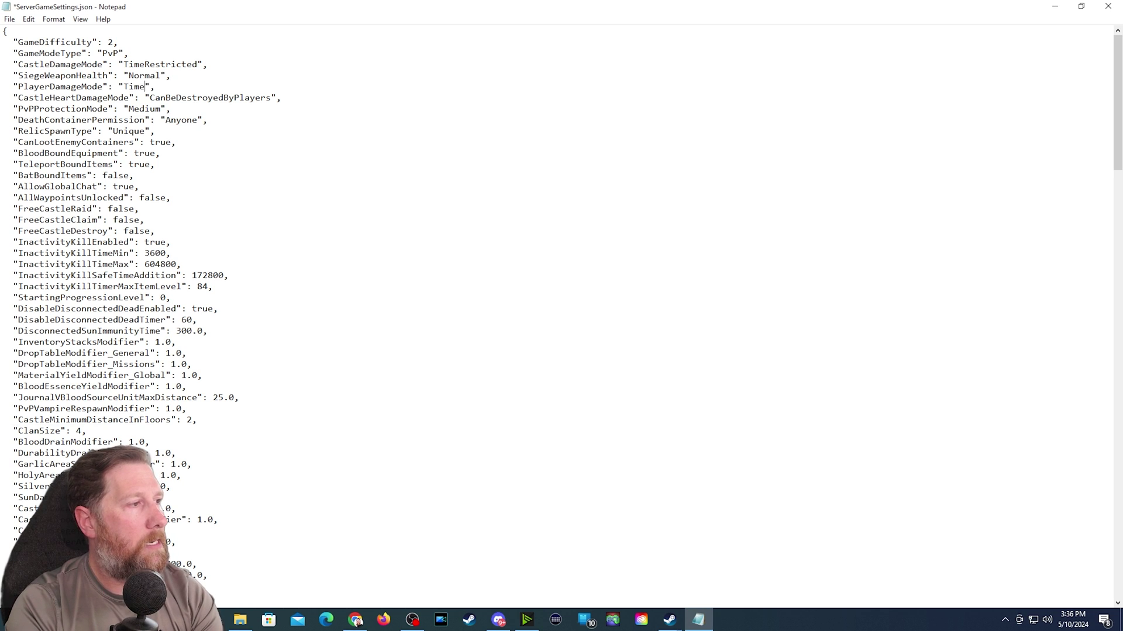
{"action": "type", "text": "stricted"}
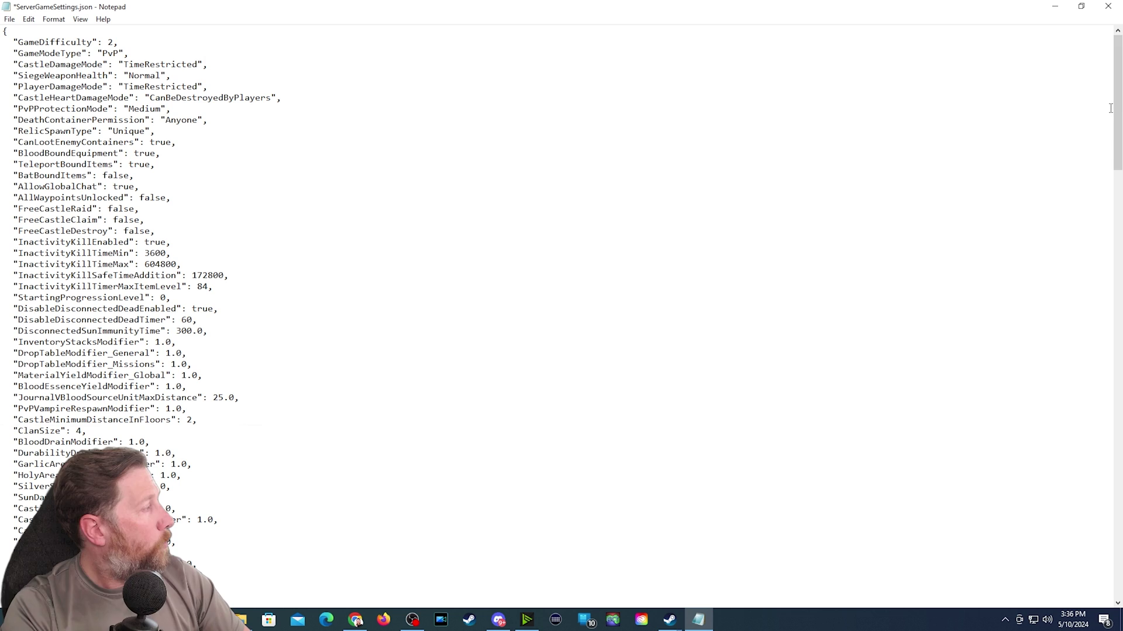
{"action": "left_click_drag", "start_coordinate": [1118, 103], "coordinate": [1118, 479]}
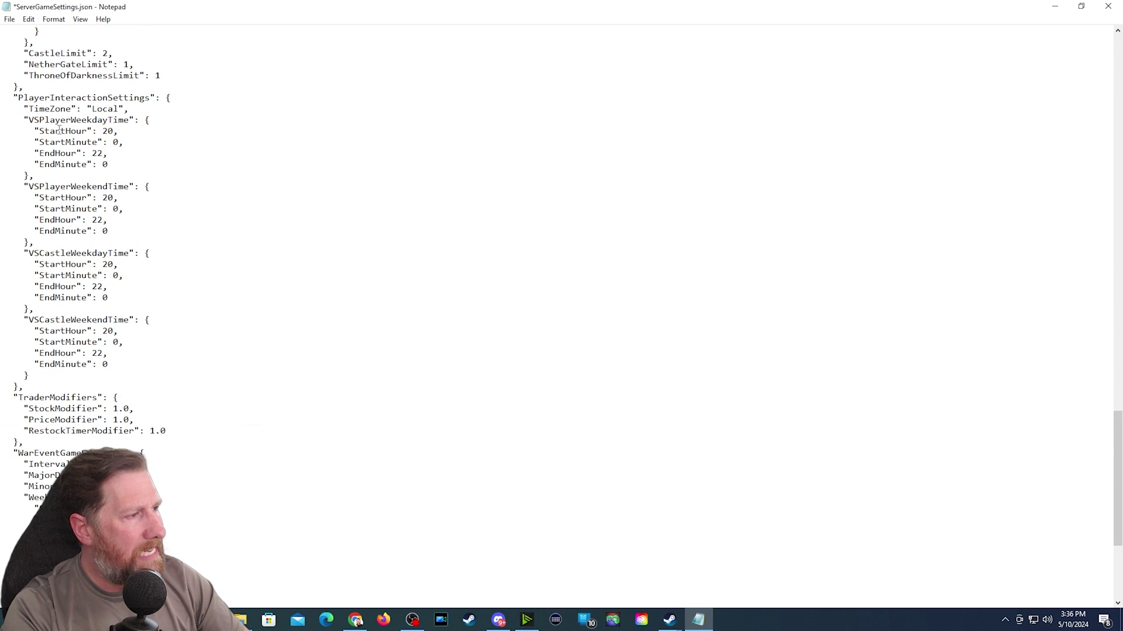
{"action": "left_click_drag", "start_coordinate": [44, 120], "coordinate": [118, 121]}
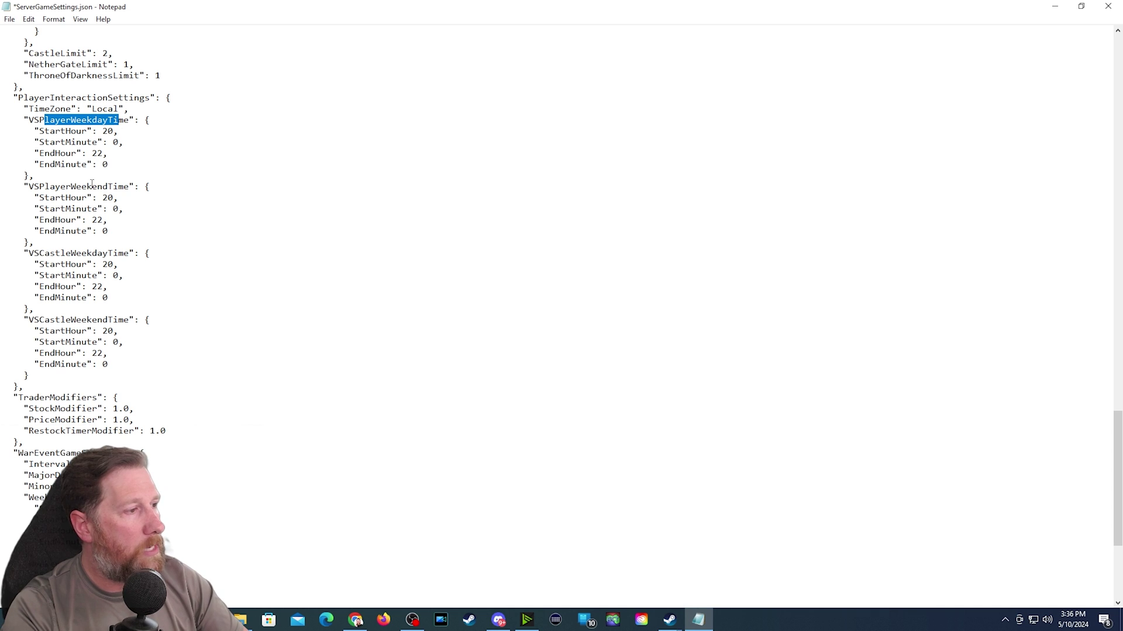
{"action": "triple_click", "coordinate": [51, 186]}
{"action": "left_click", "coordinate": [103, 199]}
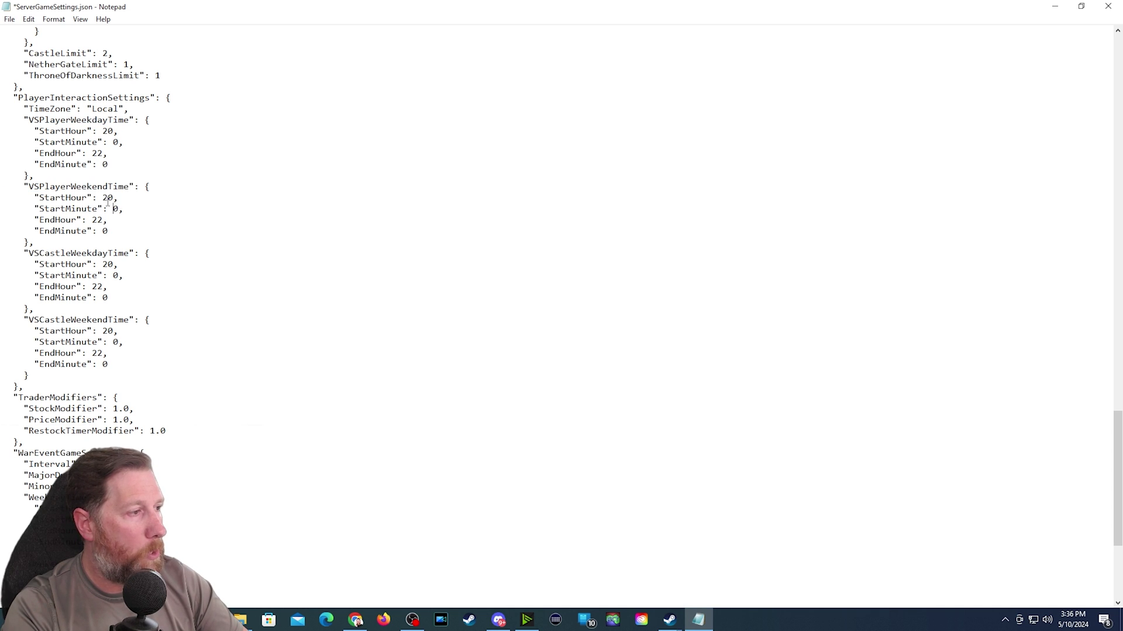
{"action": "left_click_drag", "start_coordinate": [102, 199], "coordinate": [112, 198]}
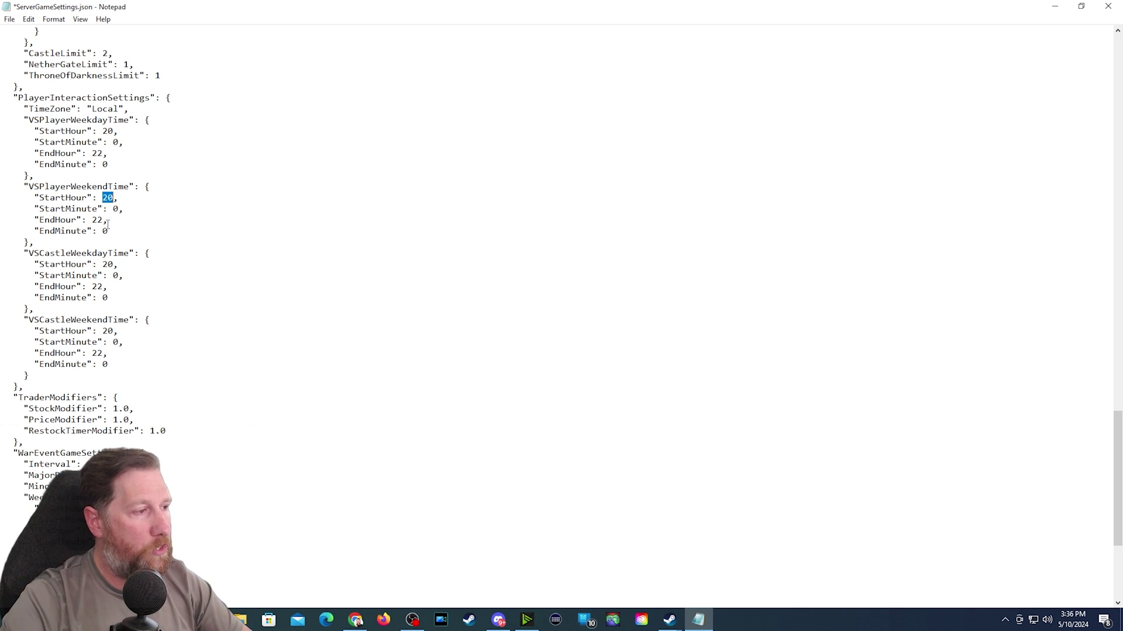
{"action": "left_click_drag", "start_coordinate": [92, 220], "coordinate": [108, 220]}
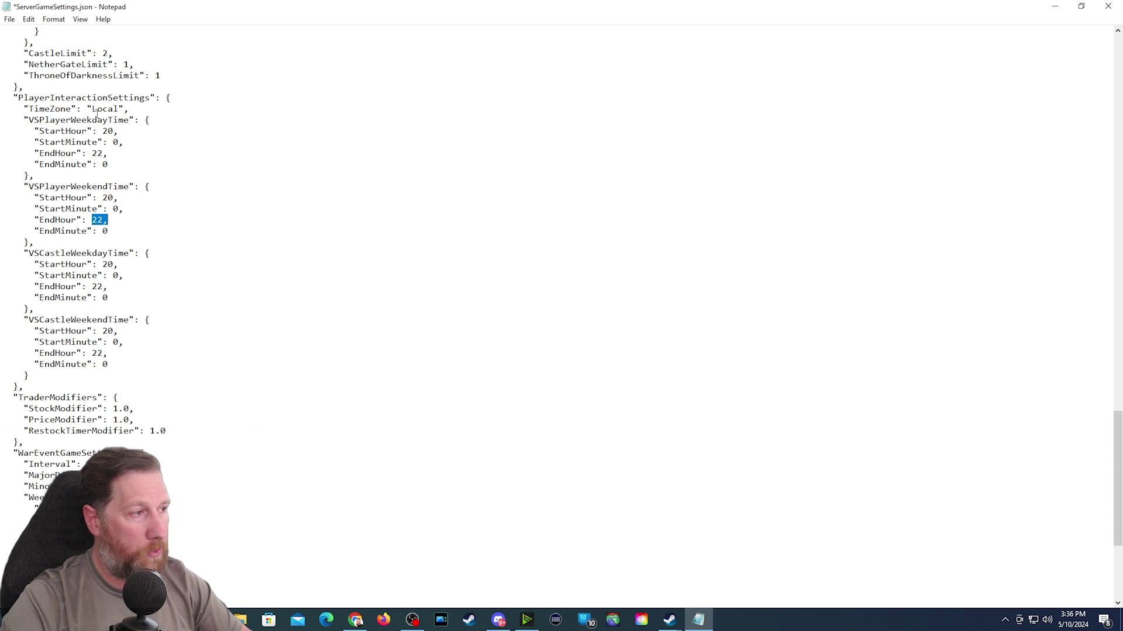
{"action": "left_click_drag", "start_coordinate": [92, 109], "coordinate": [119, 110]}
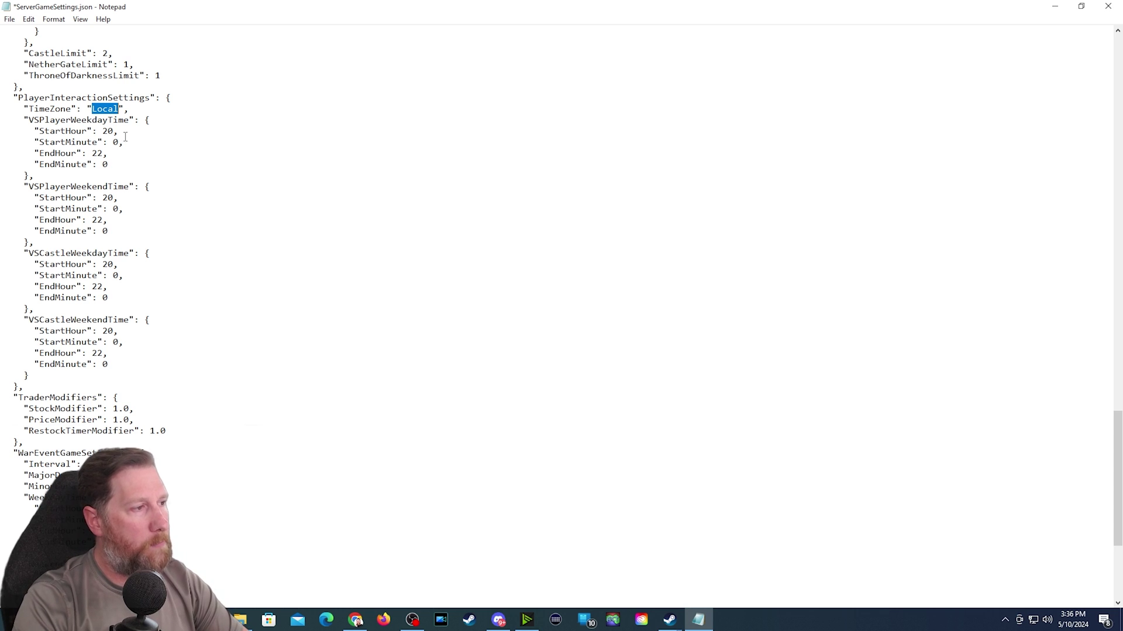
{"action": "left_click", "coordinate": [98, 115]}
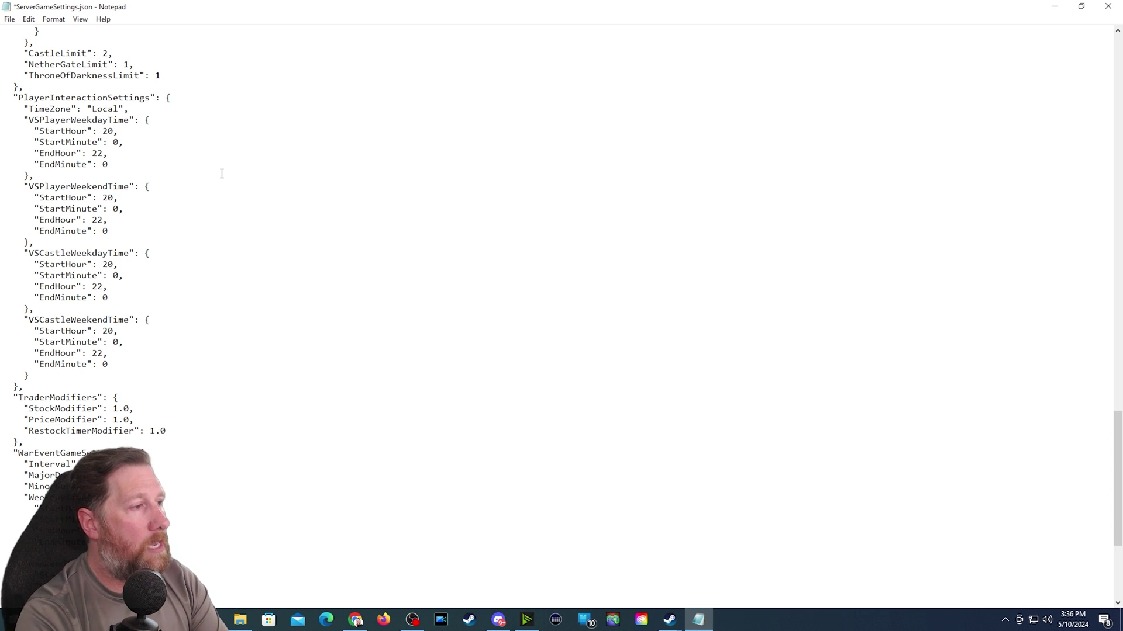
- Restore the weekday VSPlayer StartHour to 20 after a trial edit
{"action": "key", "text": "BackSpace"}
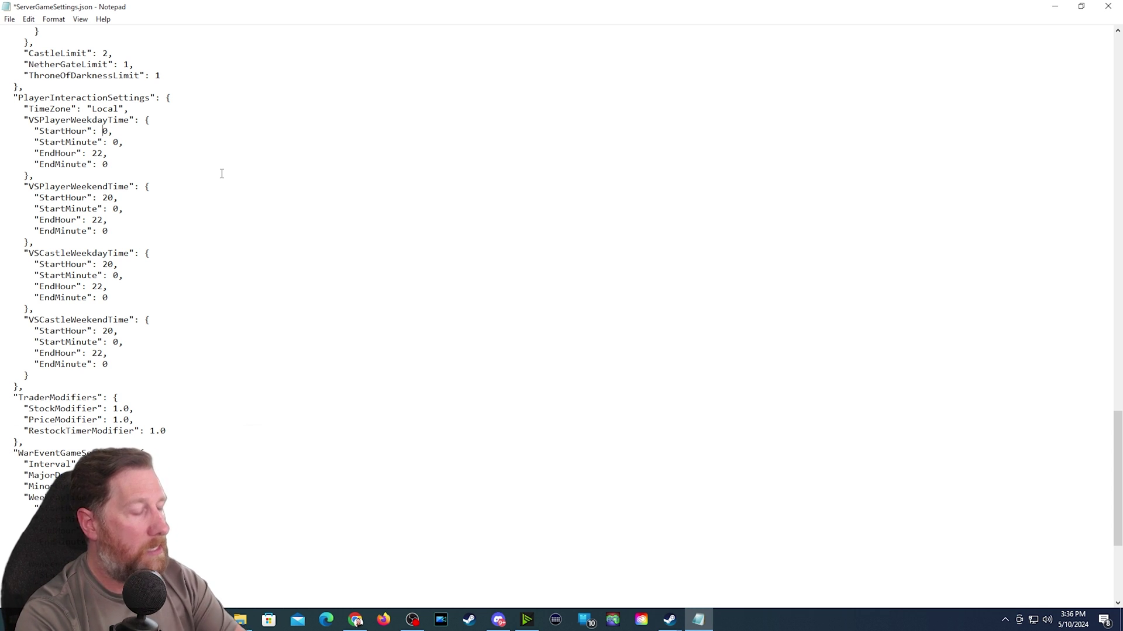
{"action": "type", "text": "1"}
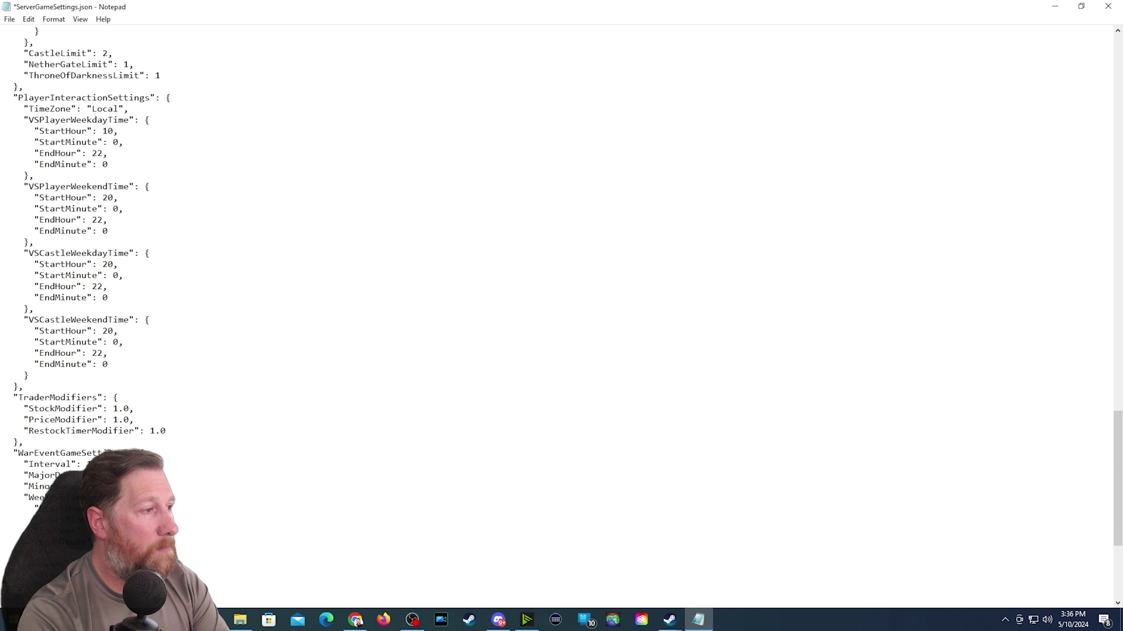
{"action": "key", "text": "Down"}
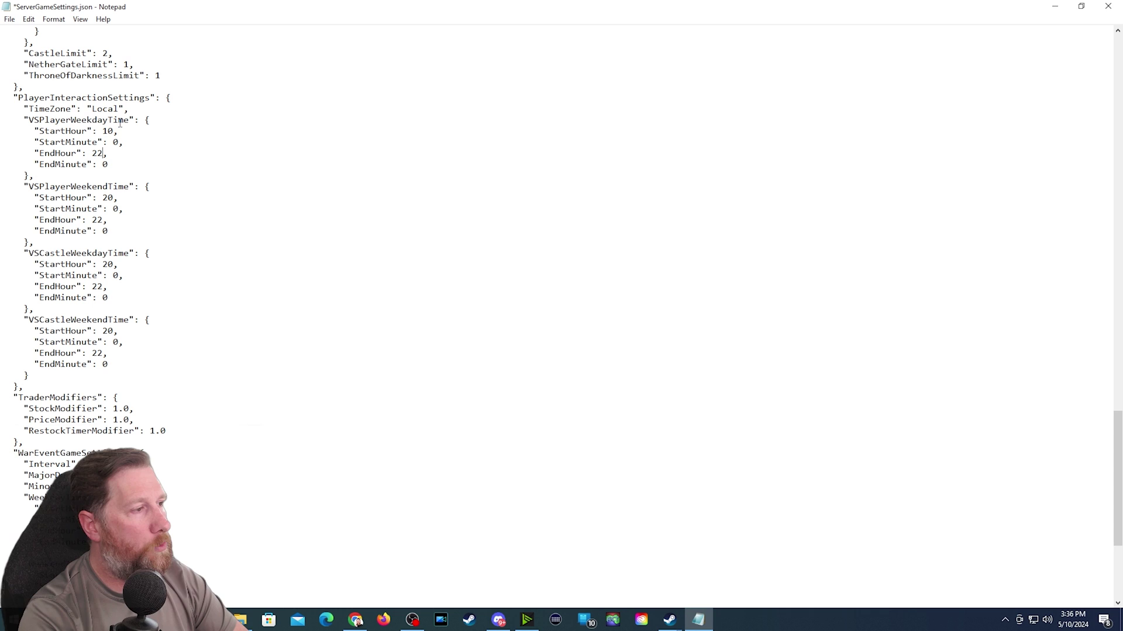
{"action": "left_click", "coordinate": [110, 131]}
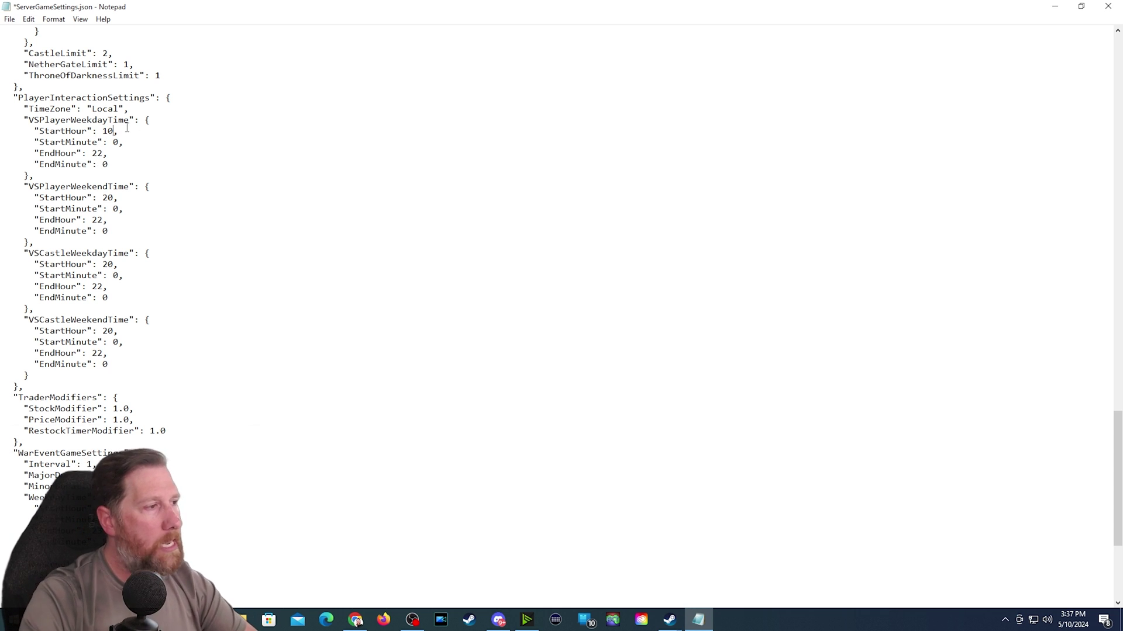
{"action": "double_click", "coordinate": [113, 142]}
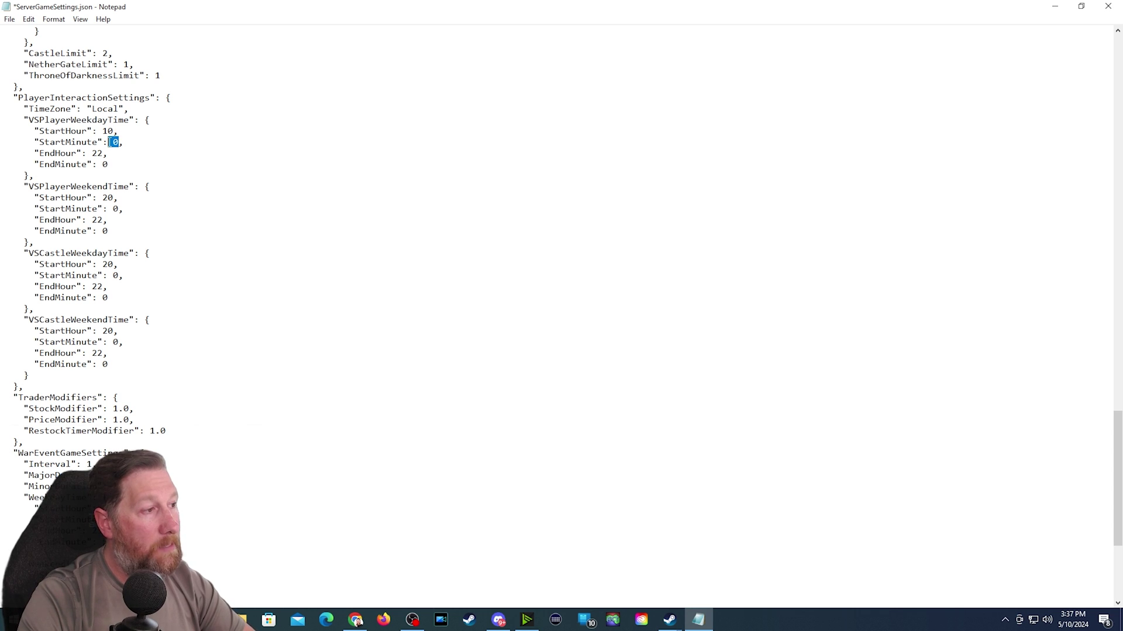
{"action": "left_click", "coordinate": [76, 142]}
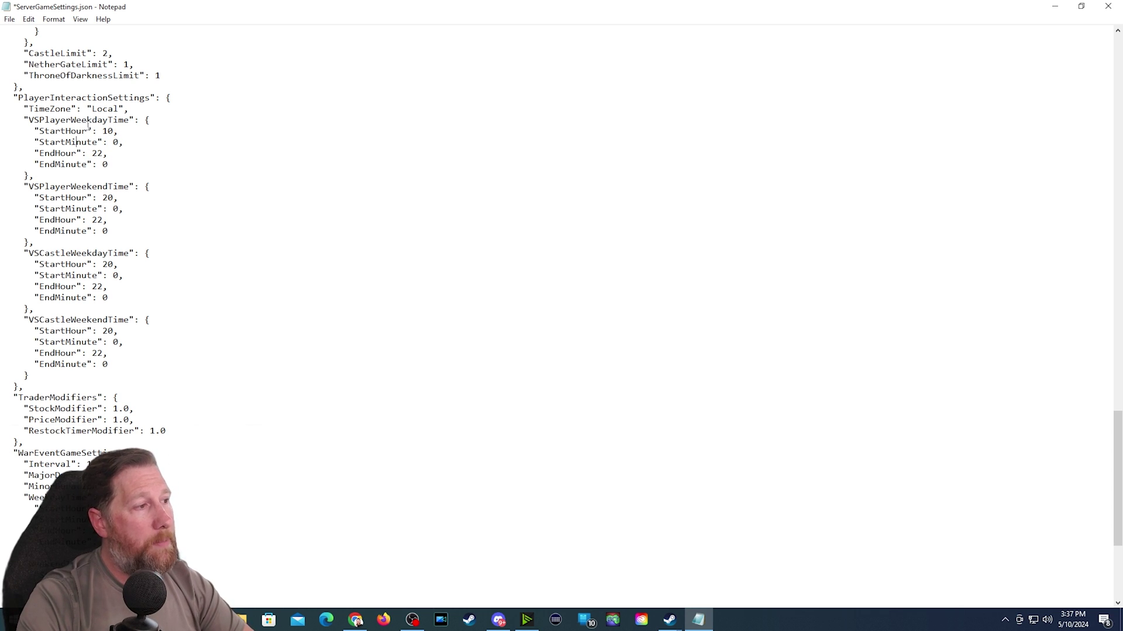
{"action": "left_click", "coordinate": [115, 131]}
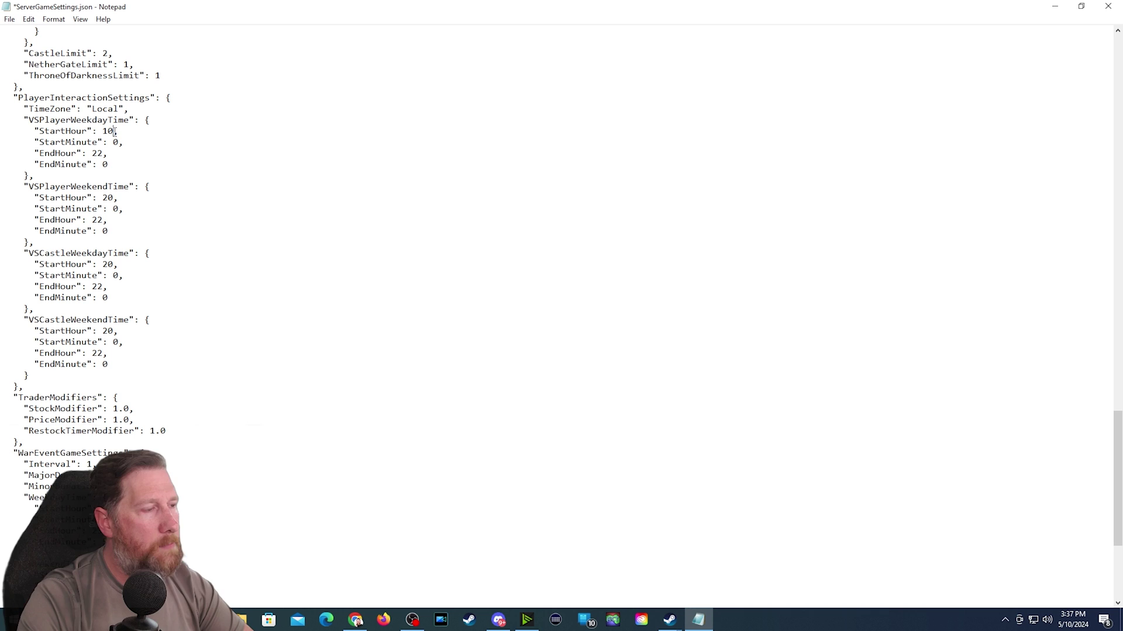
{"action": "key", "text": "BackSpace"}
{"action": "key", "text": "BackSpace"}
{"action": "type", "text": "20"}
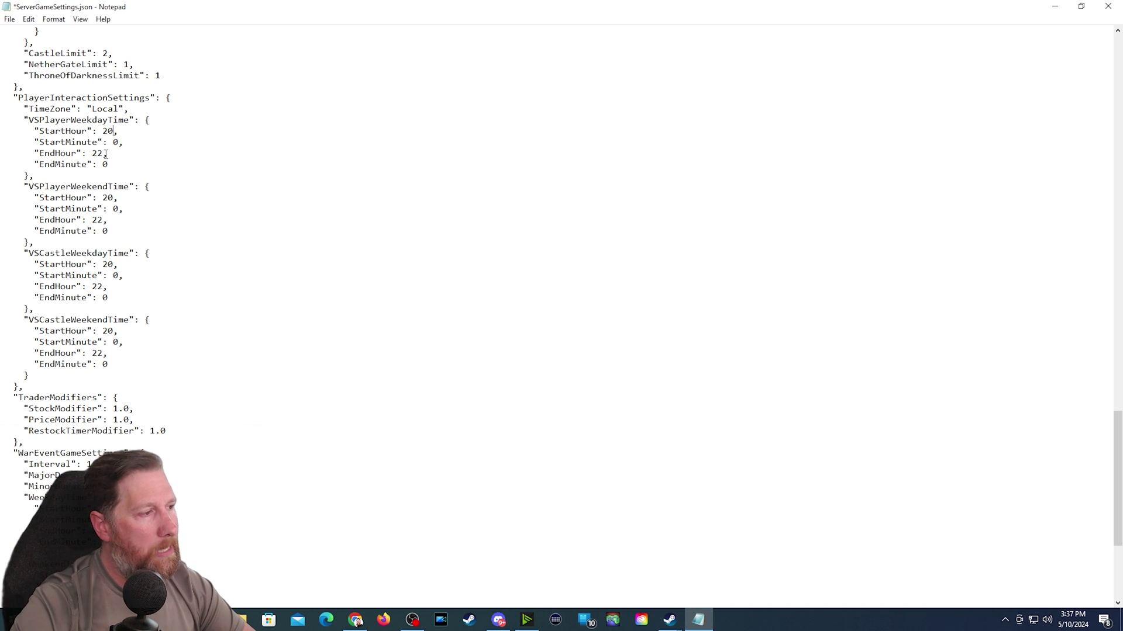
- Set VSPlayerWeekendTime to StartHour 0 and EndHour 24
{"action": "left_click", "coordinate": [109, 196]}
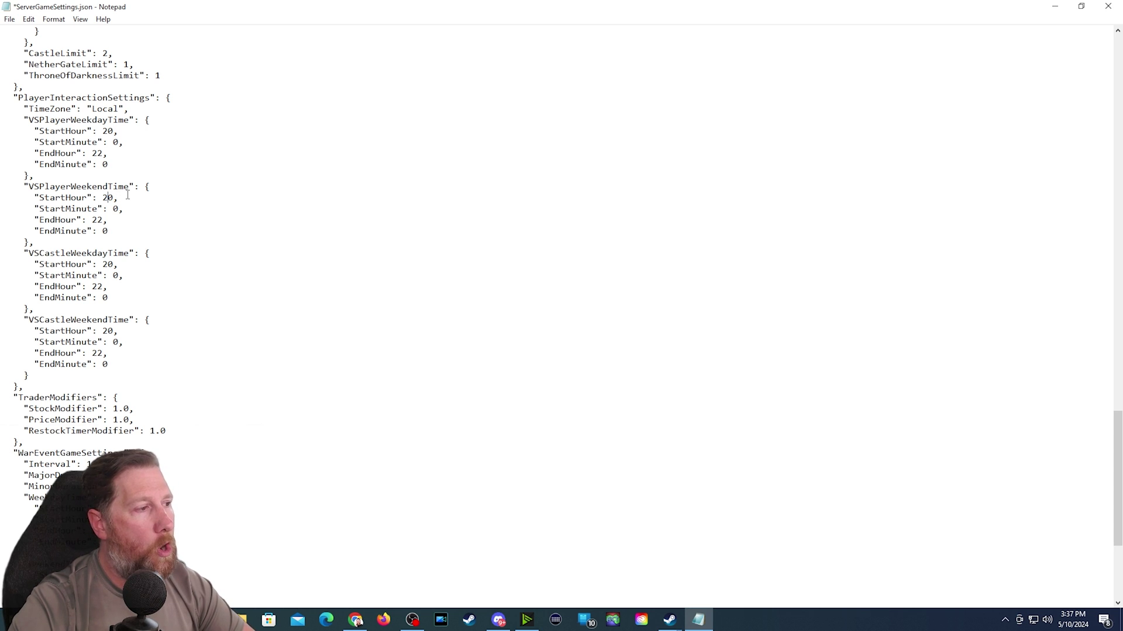
{"action": "key", "text": "BackSpace"}
{"action": "key", "text": "Down"}
{"action": "key", "text": "Down"}
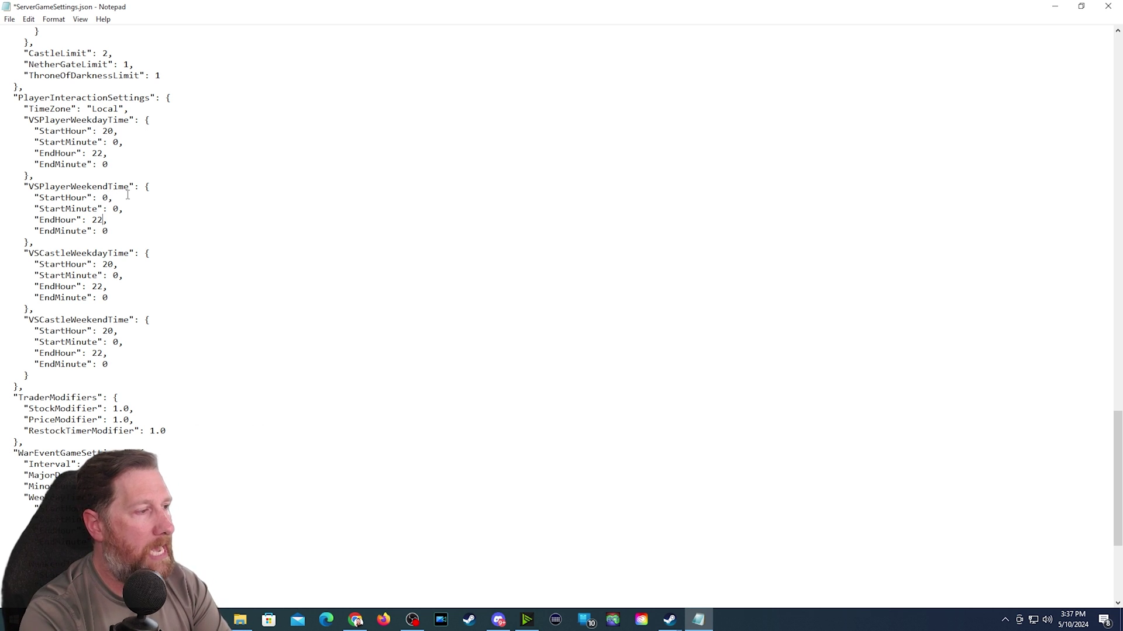
{"action": "key", "text": "BackSpace"}
{"action": "type", "text": "4"}
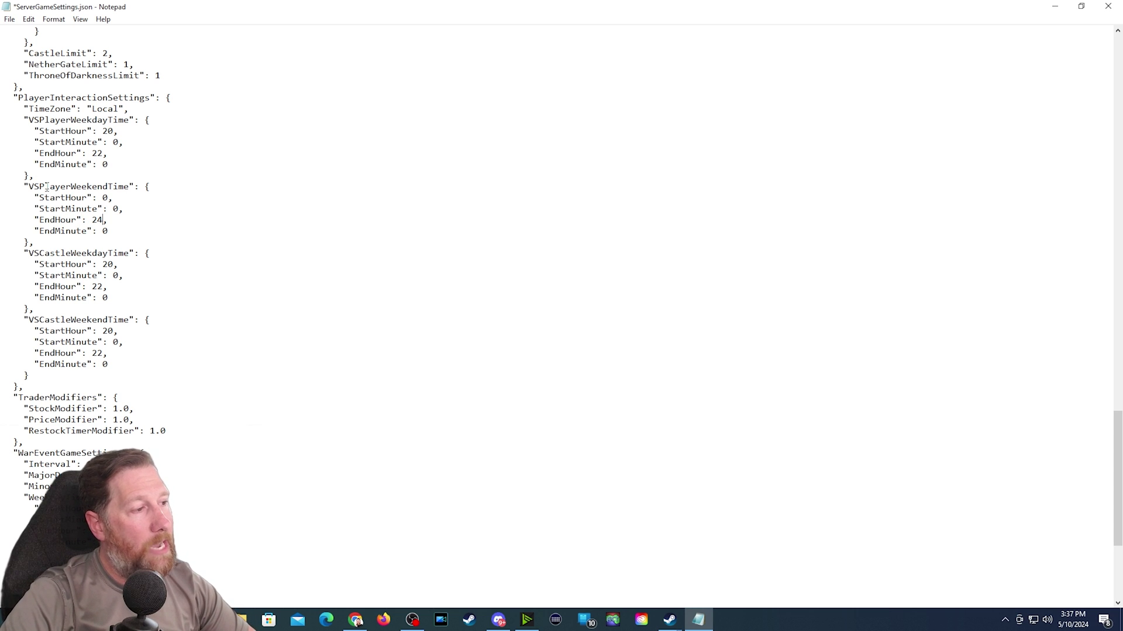
{"action": "left_click_drag", "start_coordinate": [44, 187], "coordinate": [126, 188]}
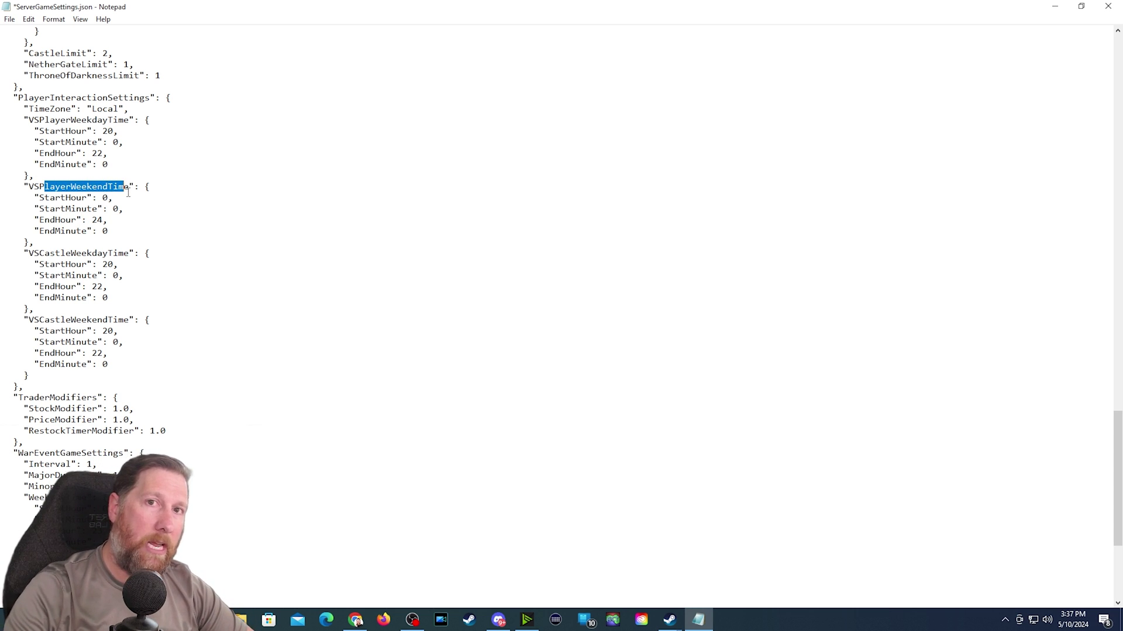
{"action": "left_click_drag", "start_coordinate": [63, 121], "coordinate": [125, 154]}
{"action": "left_click", "coordinate": [83, 141]}
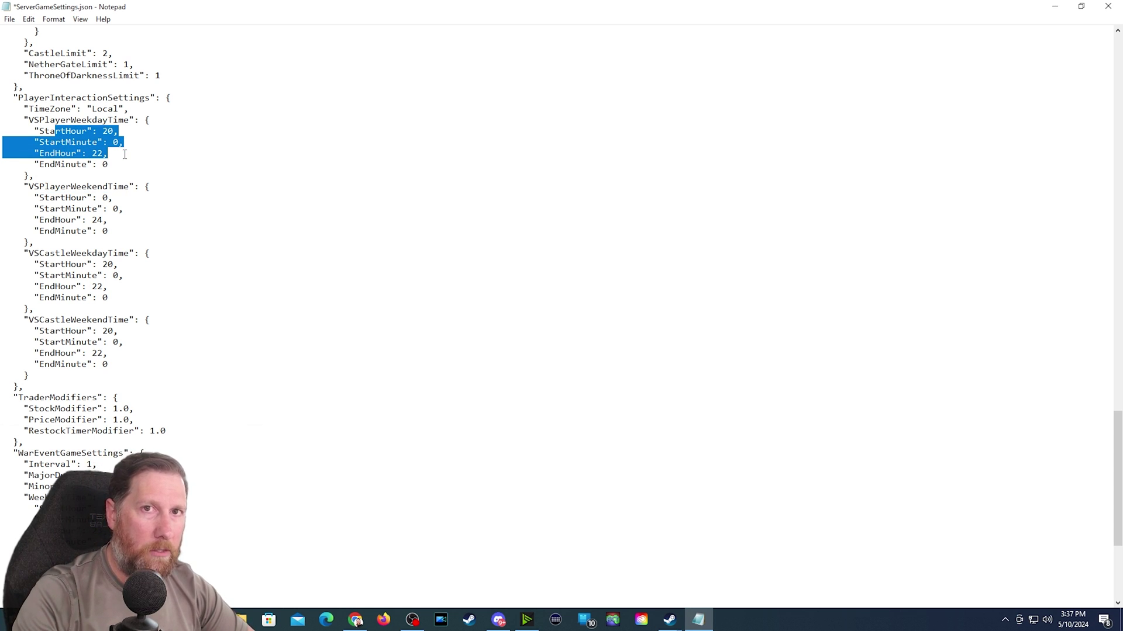
{"action": "left_click_drag", "start_coordinate": [51, 253], "coordinate": [126, 261]}
{"action": "scroll", "coordinate": [126, 266], "scroll_direction": "down", "scroll_amount": 1}
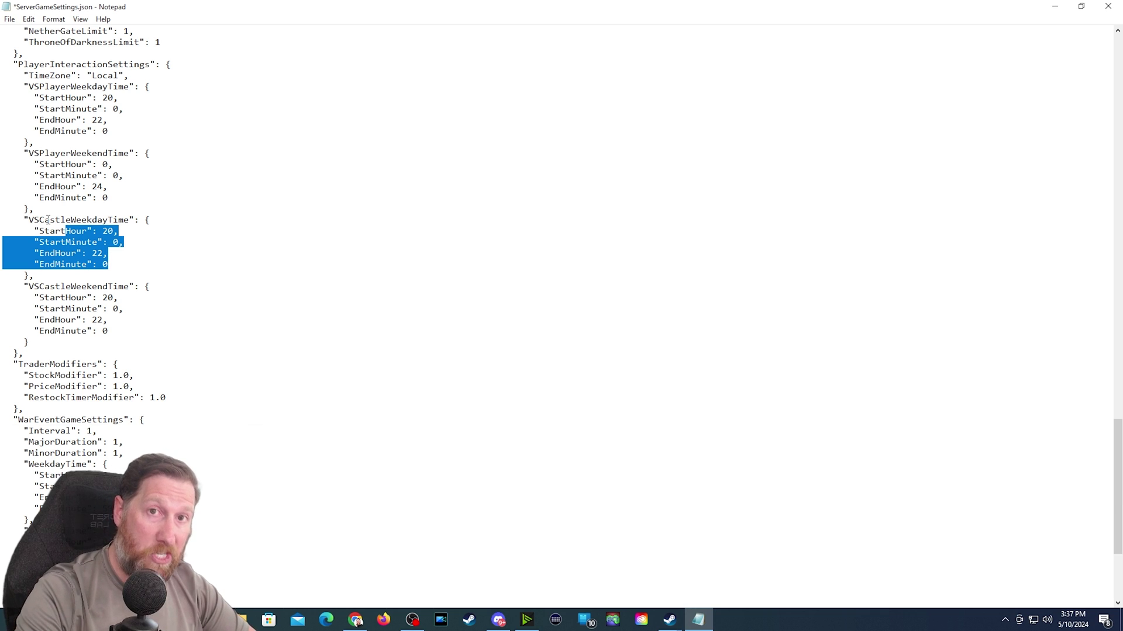
{"action": "scroll", "coordinate": [134, 293], "scroll_direction": "down", "scroll_amount": 6}
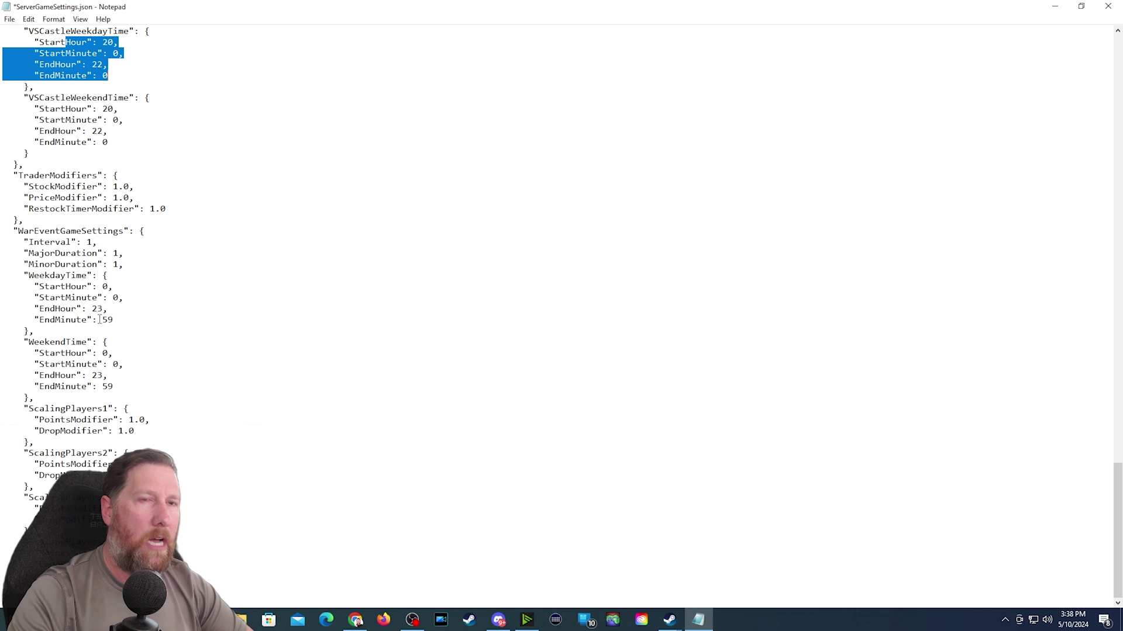
{"action": "left_click_drag", "start_coordinate": [1118, 500], "coordinate": [1067, 26]}
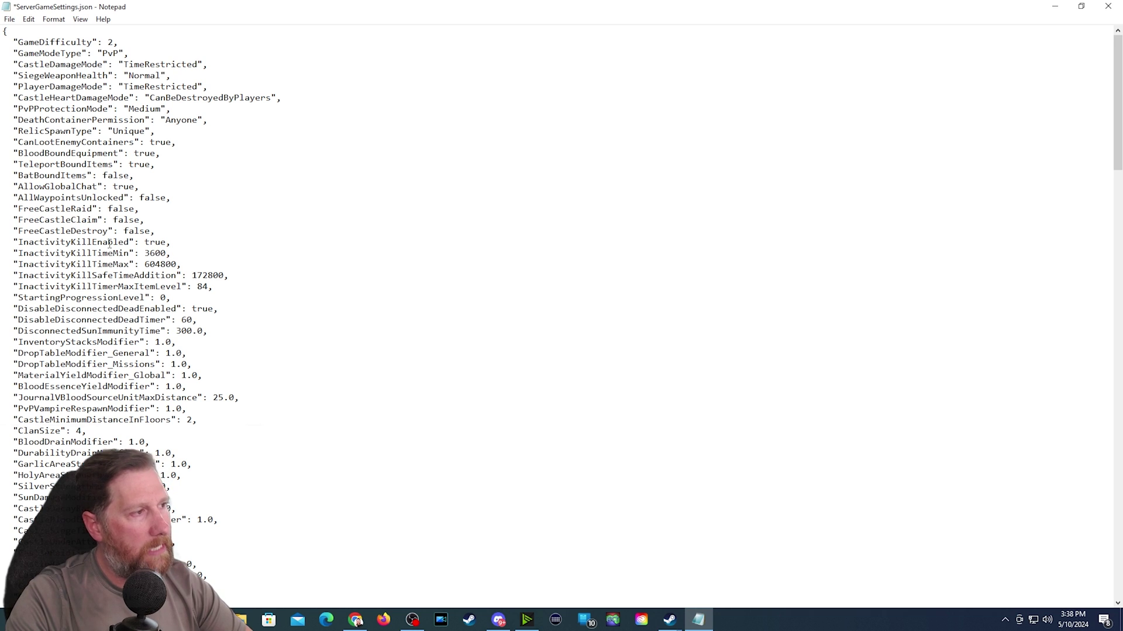
- Save ServerGameSettings.json with File > Save and exit Notepad
{"action": "scroll", "coordinate": [168, 192], "scroll_direction": "down", "scroll_amount": 2}
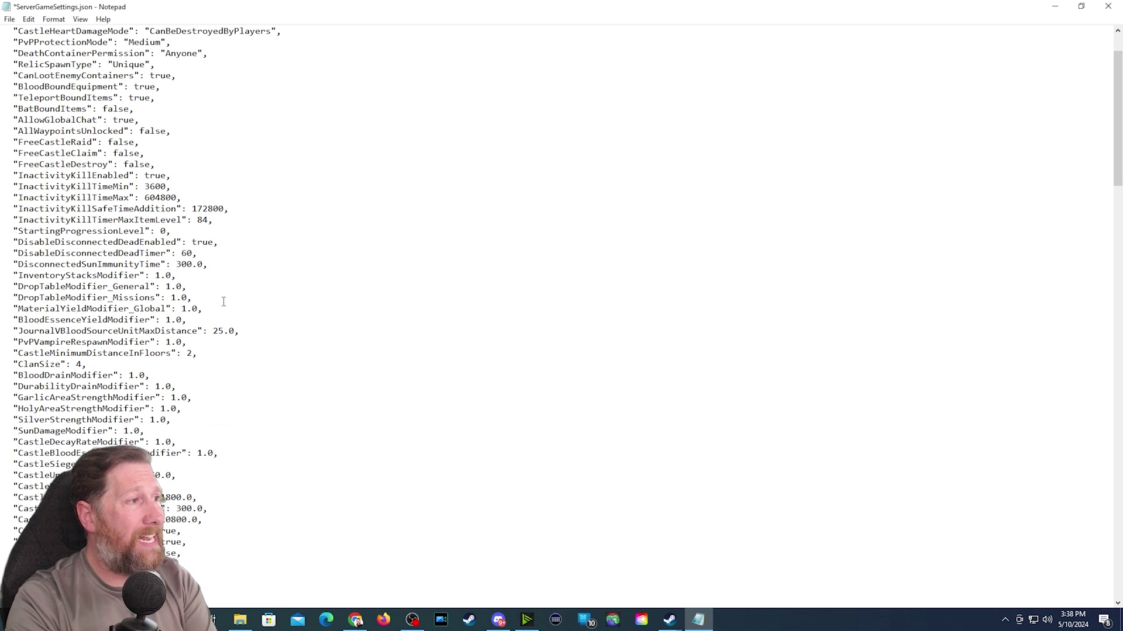
{"action": "left_click", "coordinate": [10, 20]}
{"action": "left_click", "coordinate": [28, 71]}
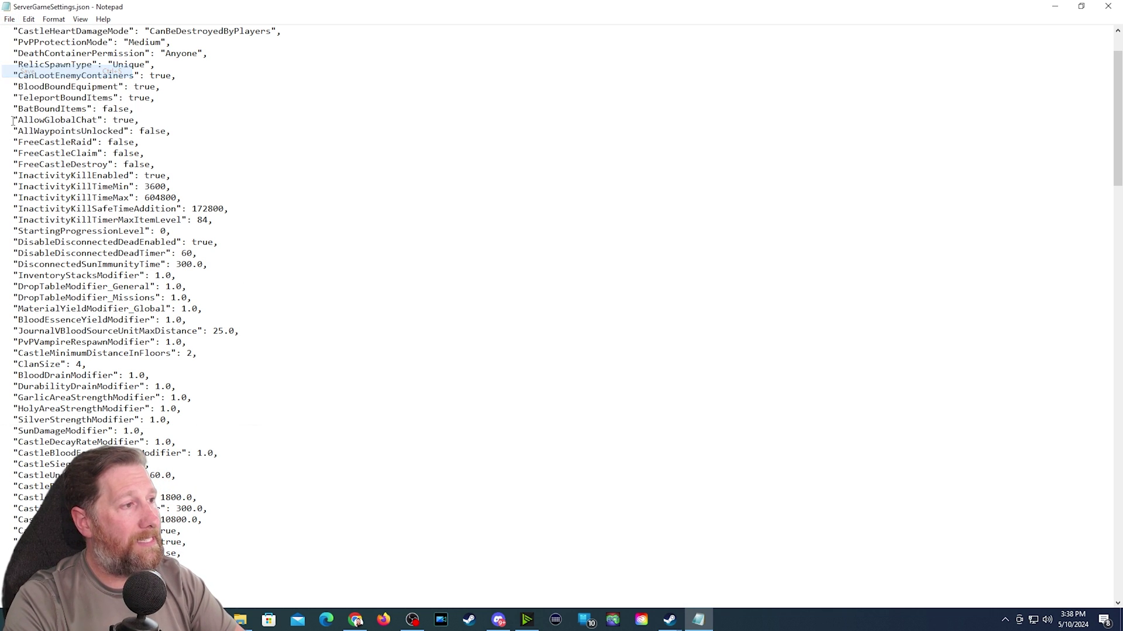
{"action": "left_click", "coordinate": [1108, 6]}
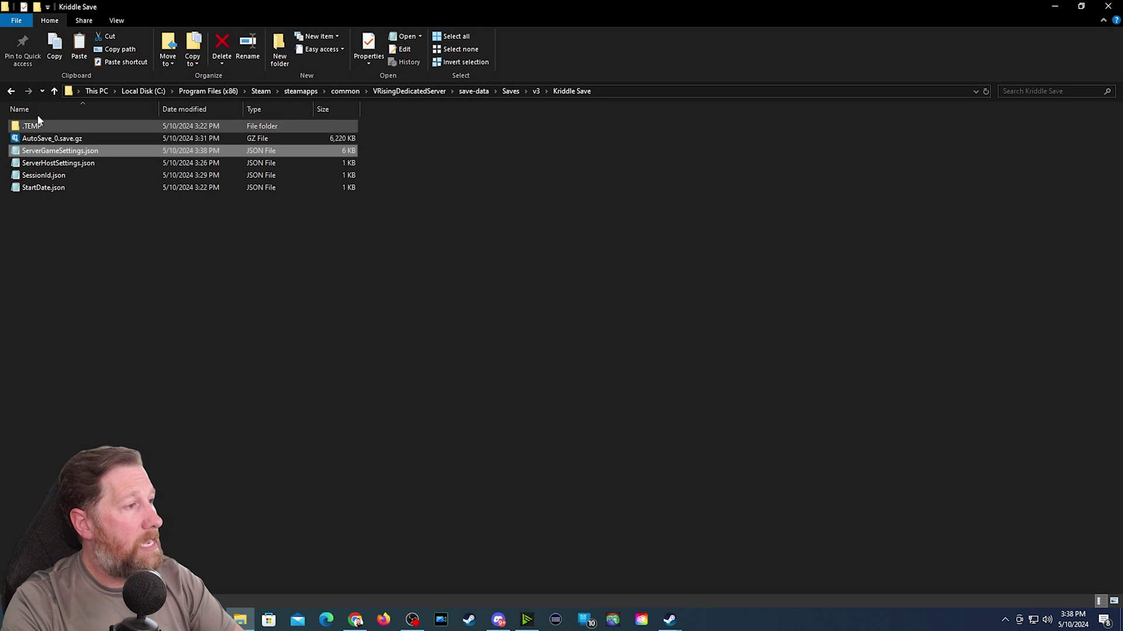
- Go back four folder levels to VRisingDedicatedServer and select Kriddle Server.bat
{"action": "left_click", "coordinate": [12, 91]}
{"action": "left_click", "coordinate": [12, 91]}
{"action": "left_click", "coordinate": [11, 91]}
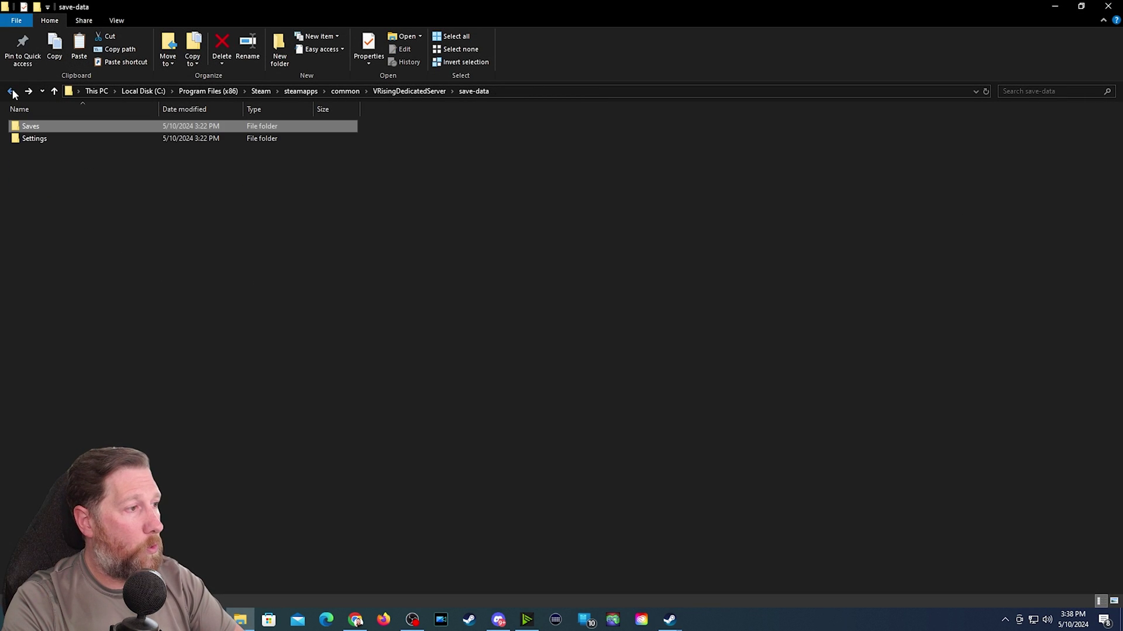
{"action": "left_click", "coordinate": [11, 92]}
{"action": "left_click", "coordinate": [42, 214]}
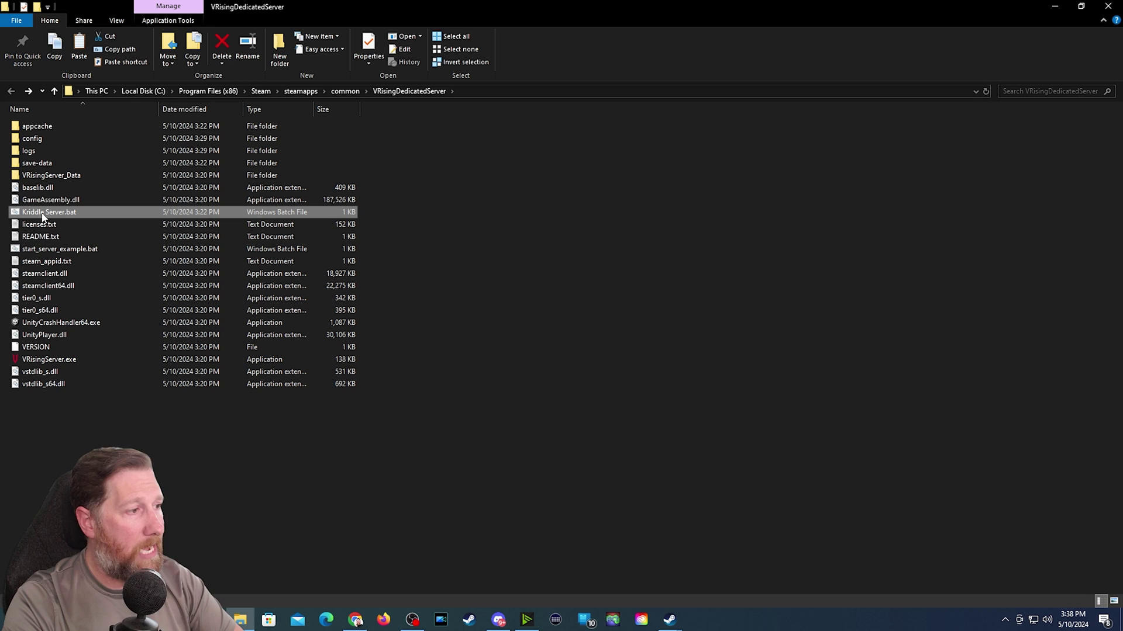